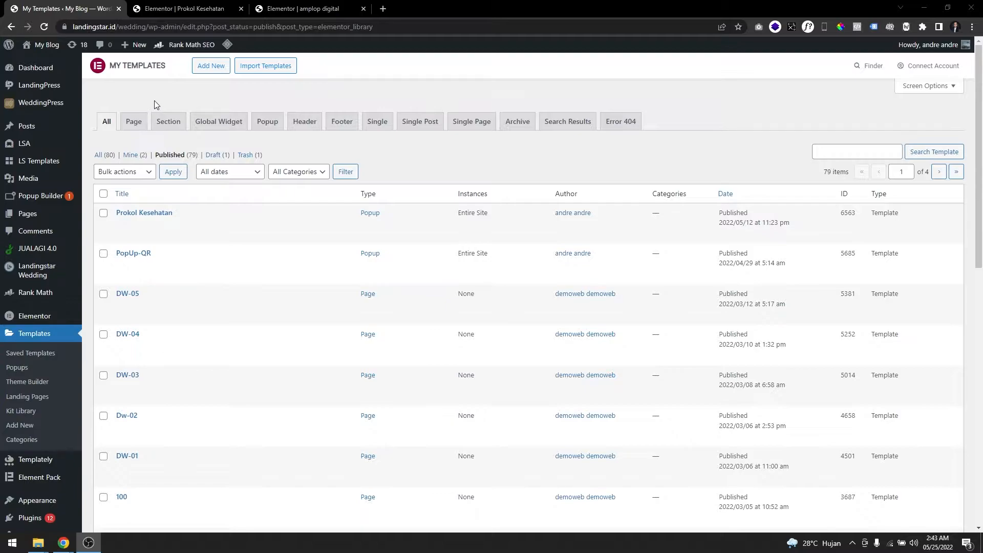
Restore the removed inner sections of the Prokol Kesehatan popup by undoing back to the start of editing.
{"action": "left_click", "coordinate": [180, 9]}
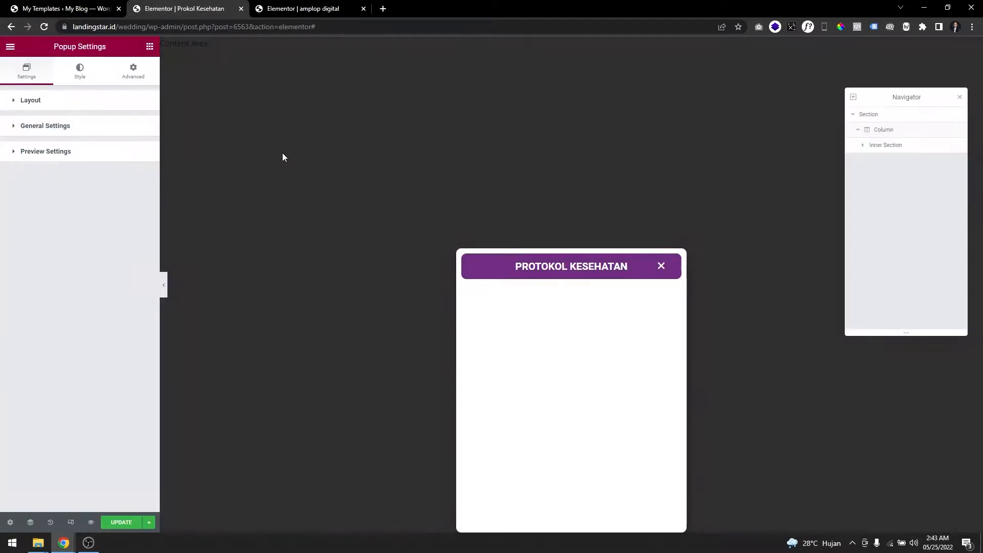
{"action": "left_click", "coordinate": [50, 522]}
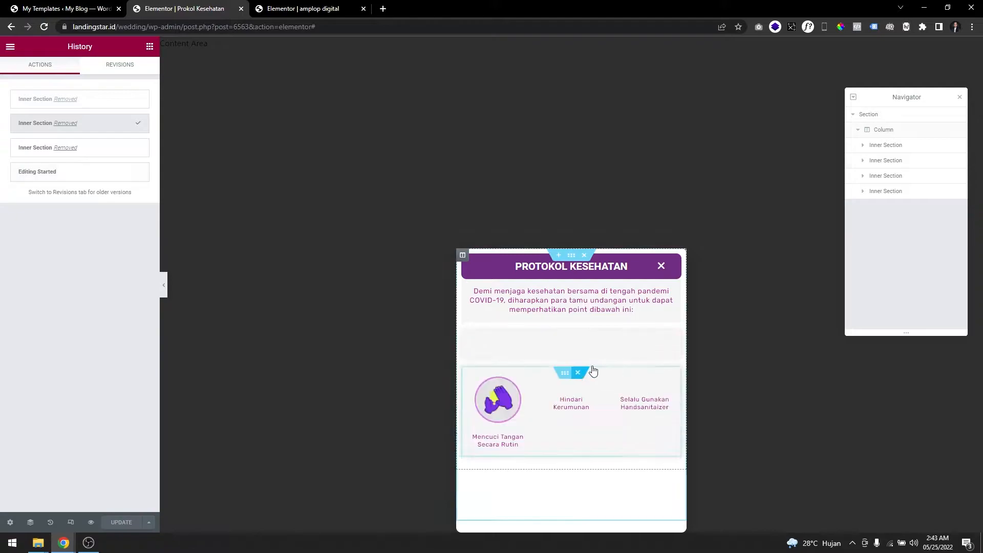
{"action": "key", "text": "ctrl+z"}
{"action": "key", "text": "ctrl+z"}
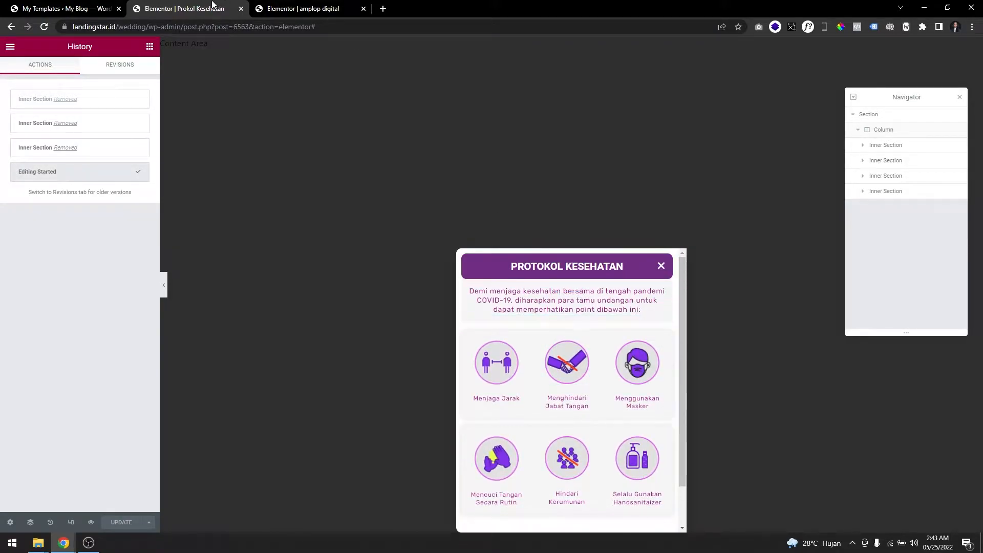
Open the WordPress dashboard in a separate browser tab from the templates page.
{"action": "left_click", "coordinate": [93, 5]}
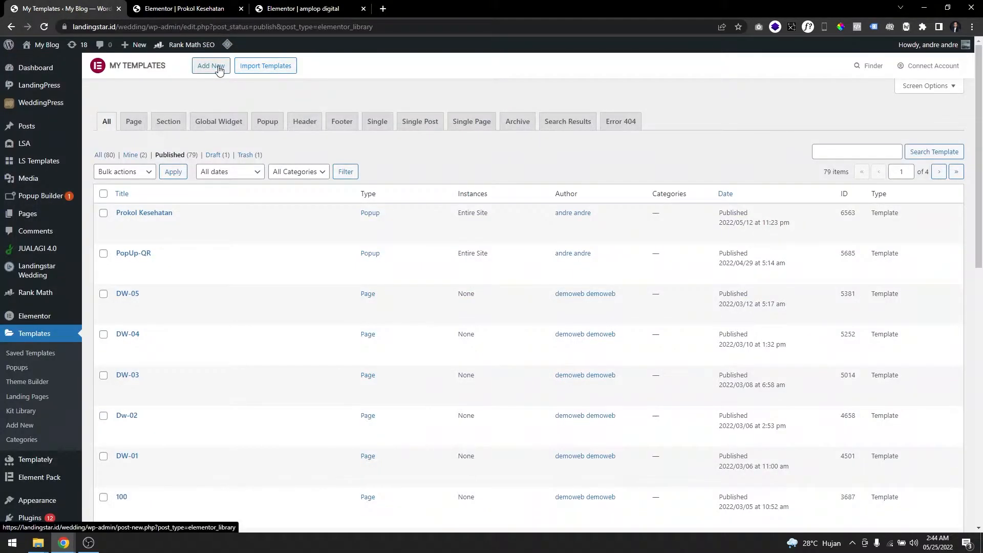
{"action": "right_click", "coordinate": [60, 72]}
{"action": "left_click", "coordinate": [76, 77]}
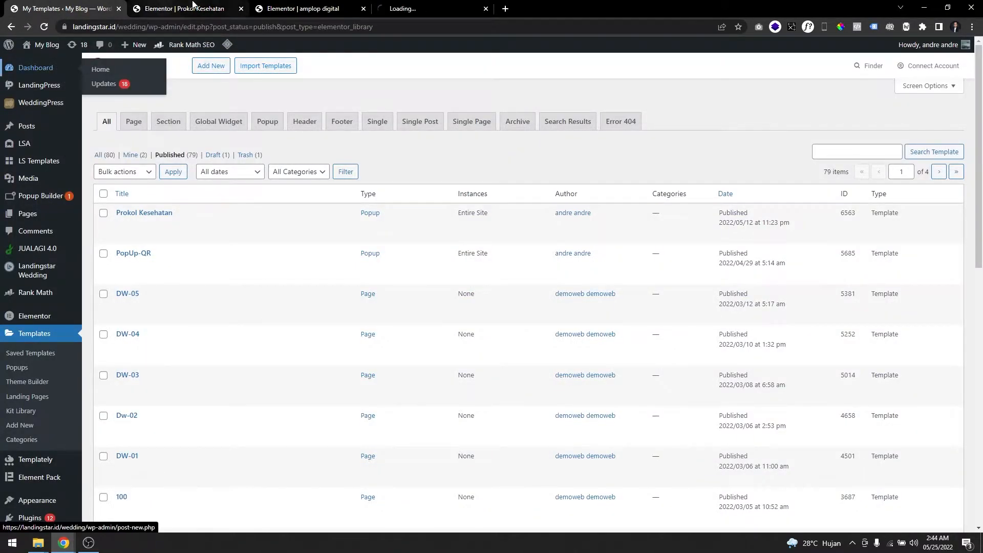
{"action": "left_click", "coordinate": [211, 66]}
{"action": "left_click", "coordinate": [569, 285]}
{"action": "left_click", "coordinate": [525, 274]}
{"action": "left_click", "coordinate": [137, 177]}
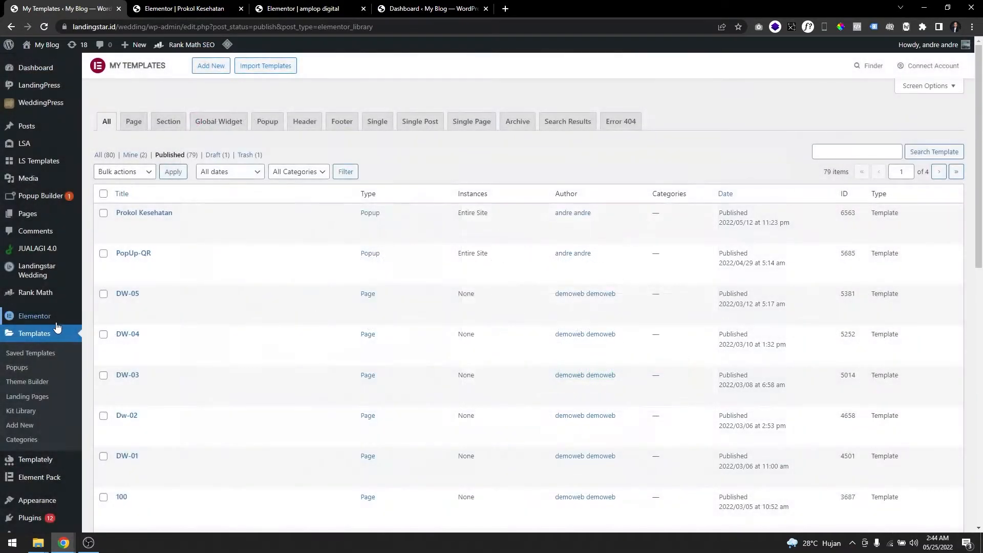
Create a new template of type Popup named Popup Prokes from the saved templates page.
{"action": "left_click", "coordinate": [48, 339]}
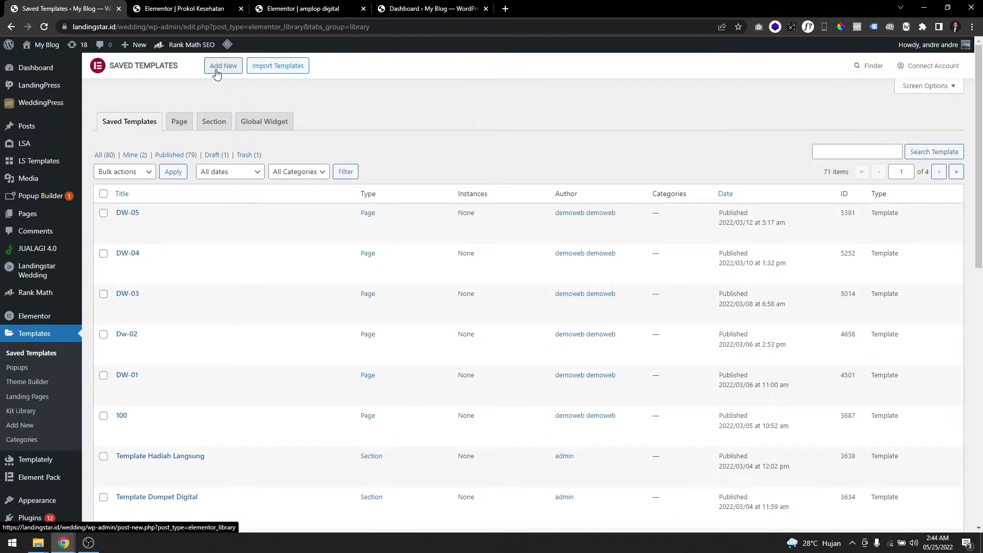
{"action": "left_click", "coordinate": [223, 67]}
{"action": "left_click", "coordinate": [571, 285]}
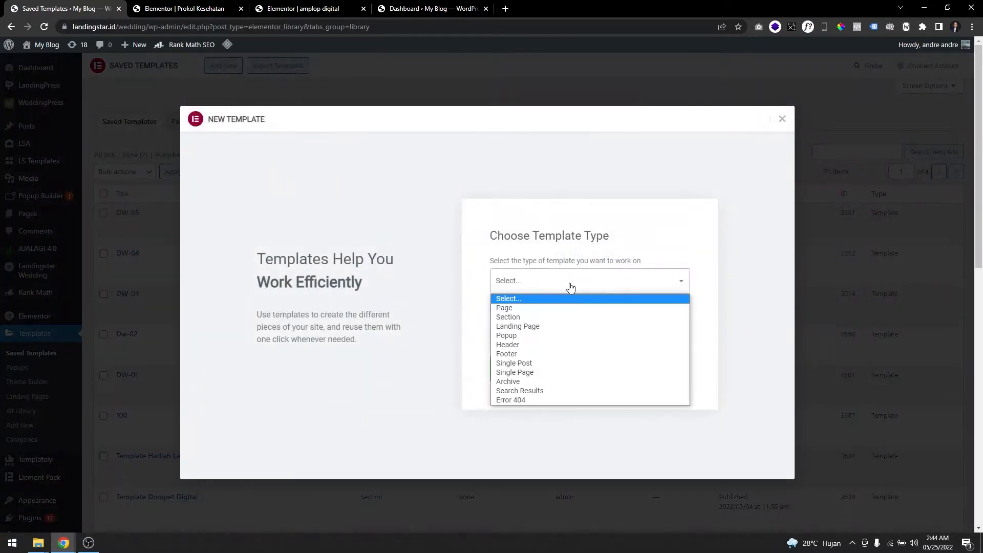
{"action": "left_click", "coordinate": [529, 337]}
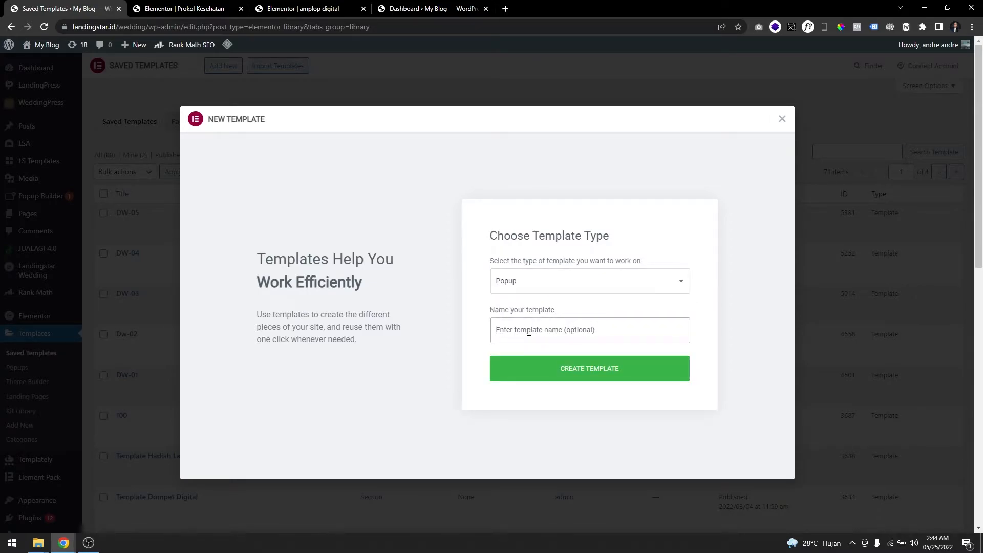
{"action": "left_click", "coordinate": [529, 332]}
{"action": "type", "text": "Pop"}
{"action": "left_click", "coordinate": [563, 369]}
Place the dashboard tab first in the browser and close the template library in the new popup's editor.
{"action": "left_click_drag", "start_coordinate": [430, 9], "coordinate": [64, 5]}
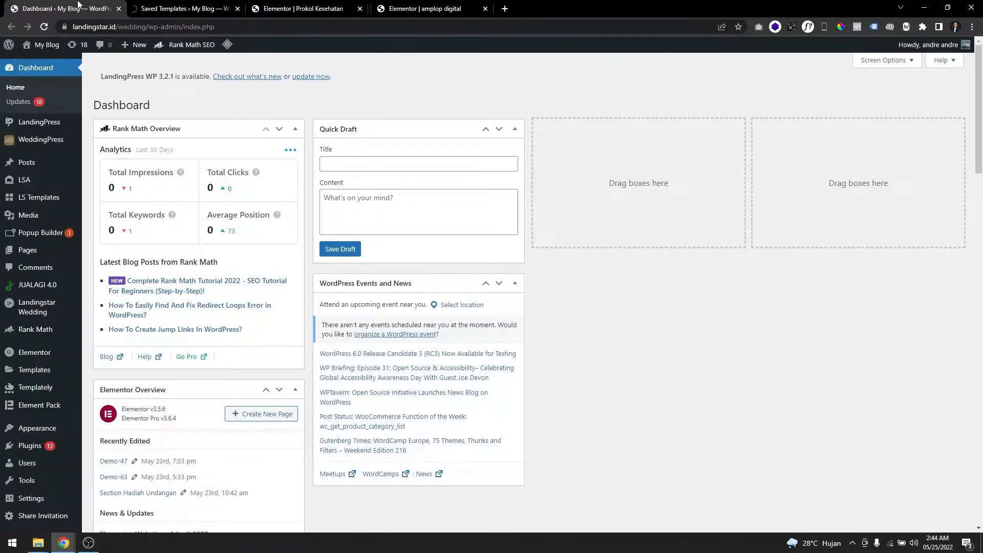
{"action": "left_click", "coordinate": [192, 6]}
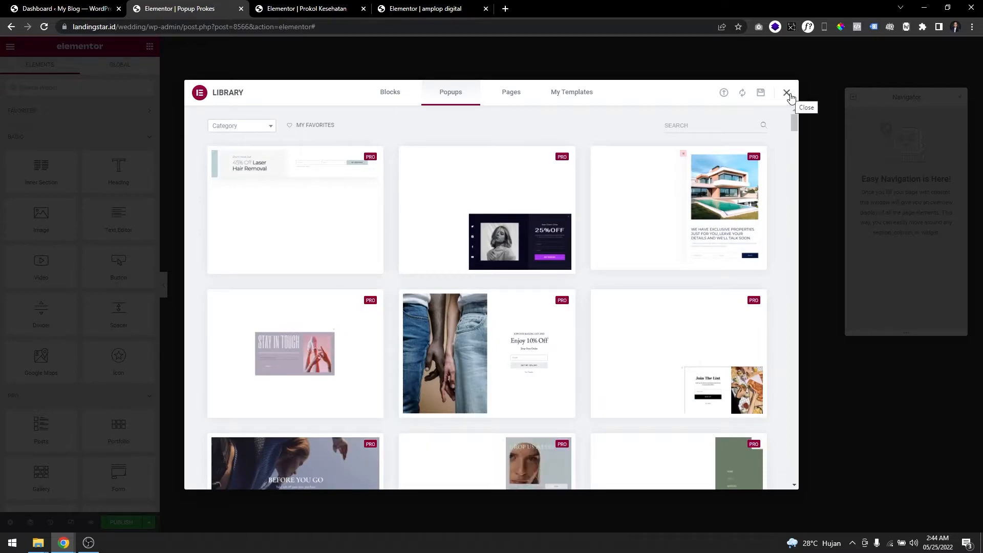
{"action": "left_click", "coordinate": [788, 94]}
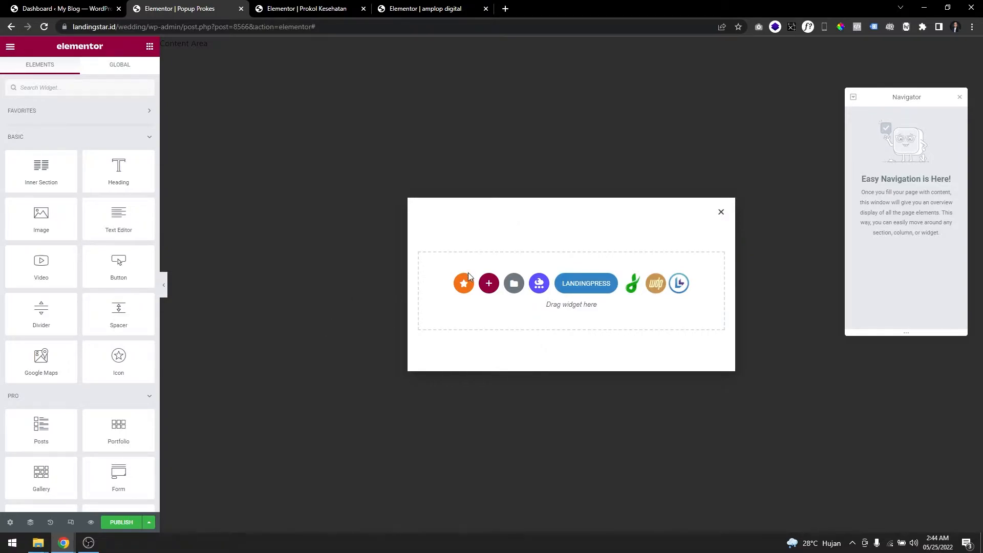
Open the popup settings of both Popup Prokes and Prokol Kesehatan, and place the Prokol Kesehatan tab before Popup Prokes.
{"action": "left_click", "coordinate": [7, 528]}
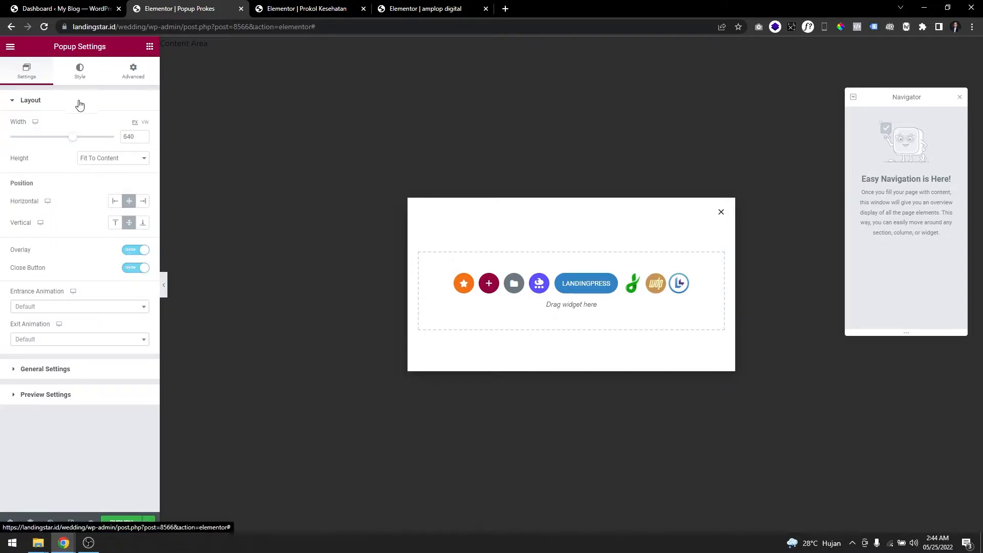
{"action": "left_click", "coordinate": [290, 7]}
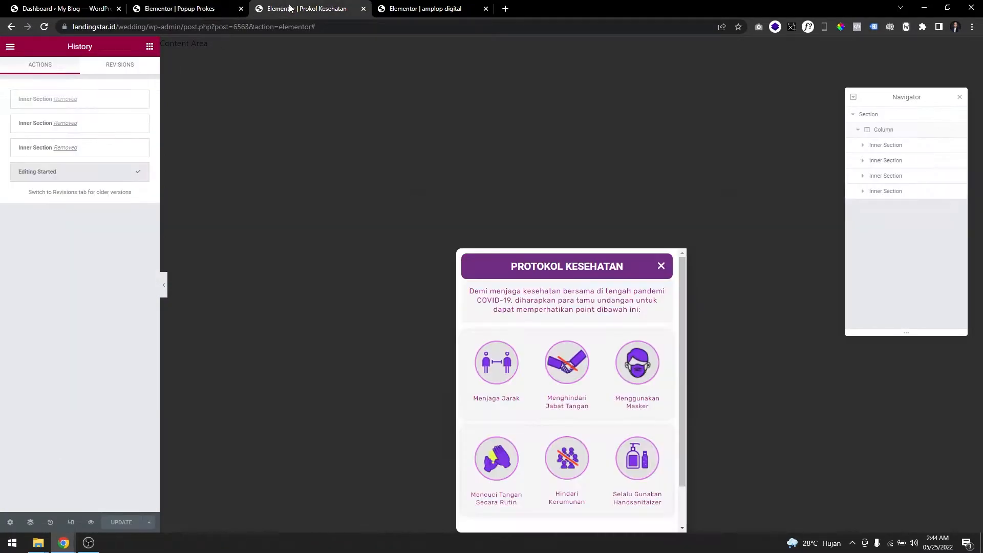
{"action": "left_click", "coordinate": [9, 525]}
{"action": "left_click", "coordinate": [180, 5]}
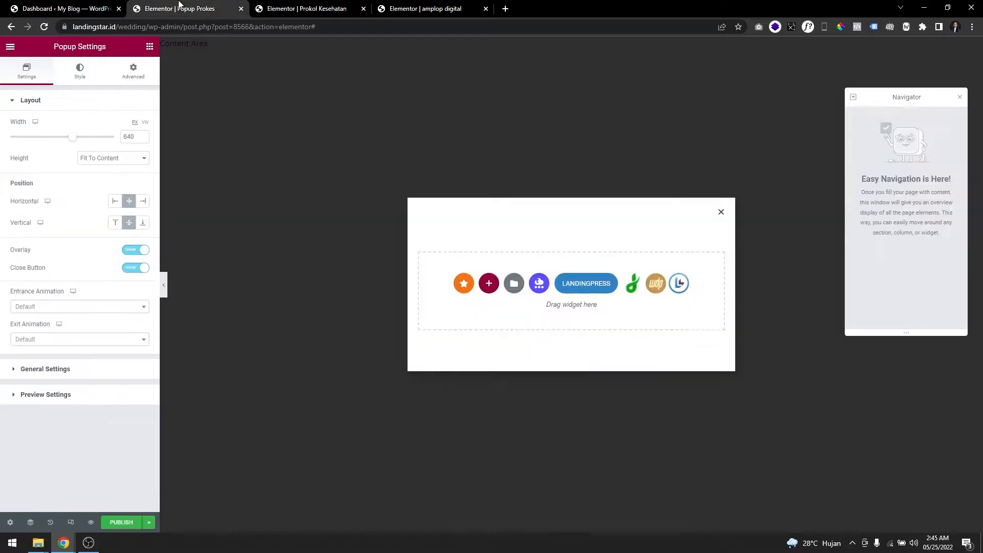
{"action": "left_click_drag", "start_coordinate": [308, 5], "coordinate": [240, 8]}
{"action": "left_click", "coordinate": [287, 7]}
{"action": "left_click", "coordinate": [204, 7]}
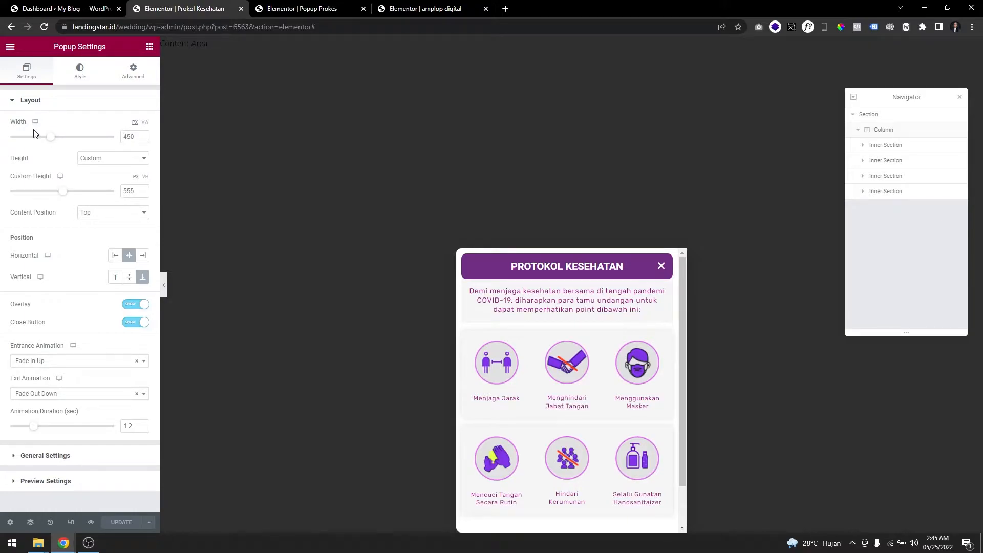
Set the width of the Popup Prokes popup to 450 px.
{"action": "left_click", "coordinate": [313, 11]}
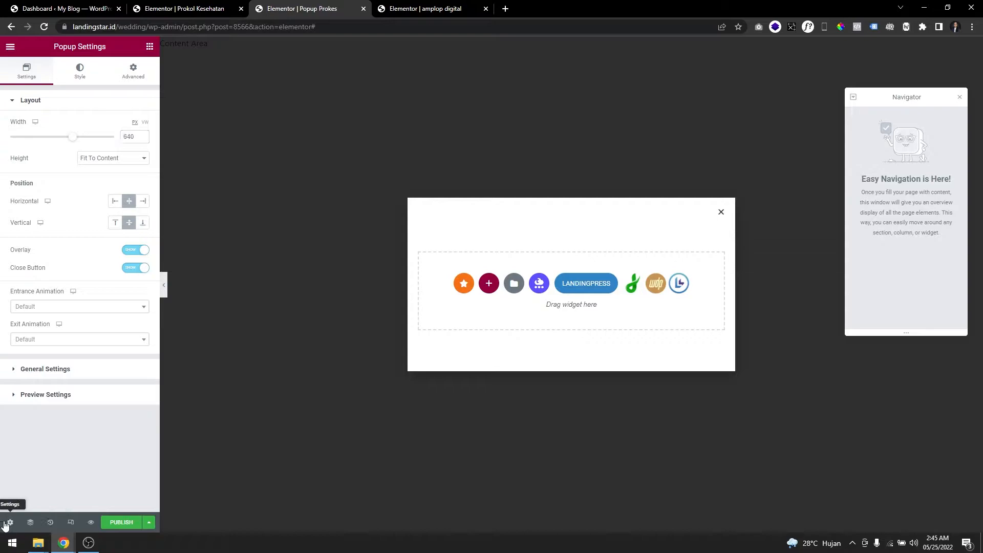
{"action": "double_click", "coordinate": [128, 138]}
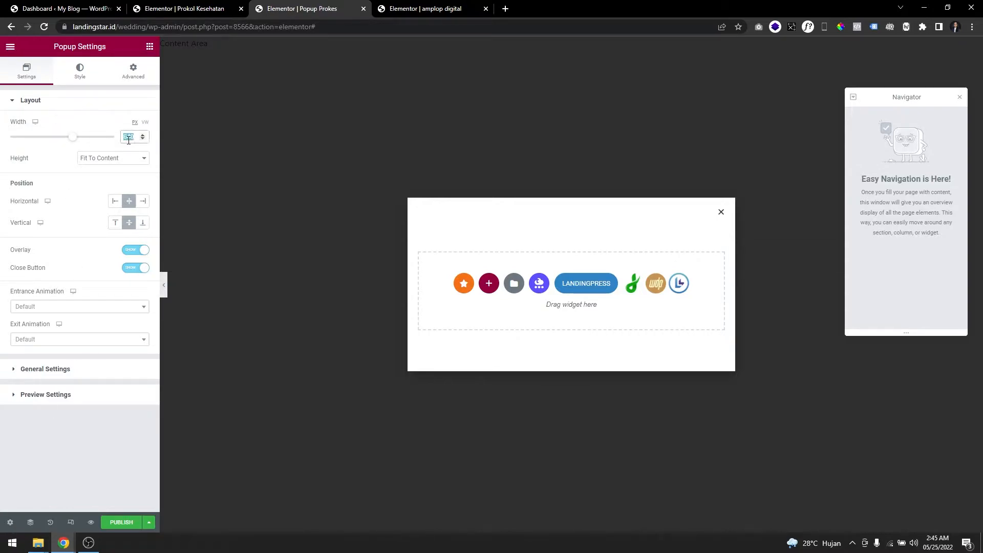
{"action": "type", "text": "450"}
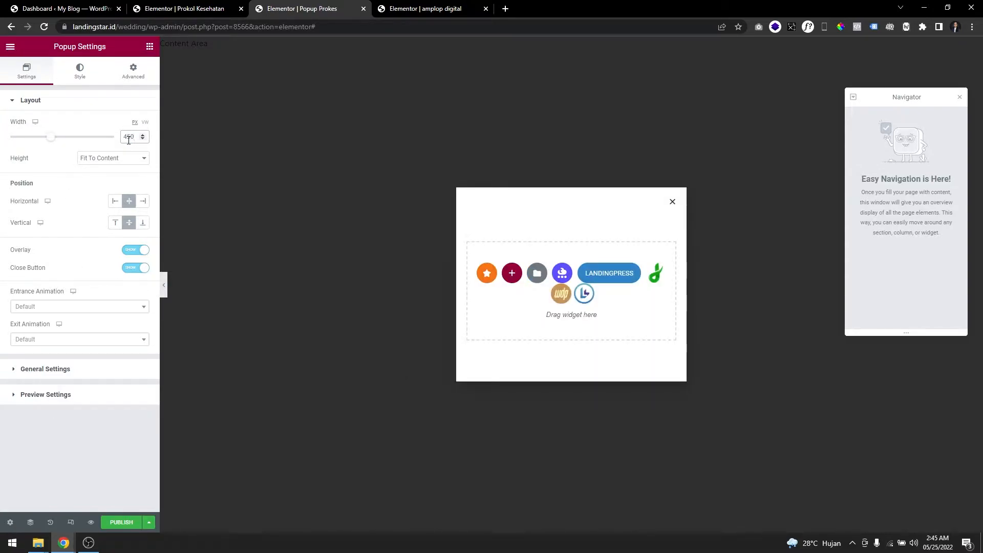
Match the Prokol Kesehatan popup by switching Popup Prokes to a Custom height of 555 px.
{"action": "key", "text": "ctrl+shift+Tab"}
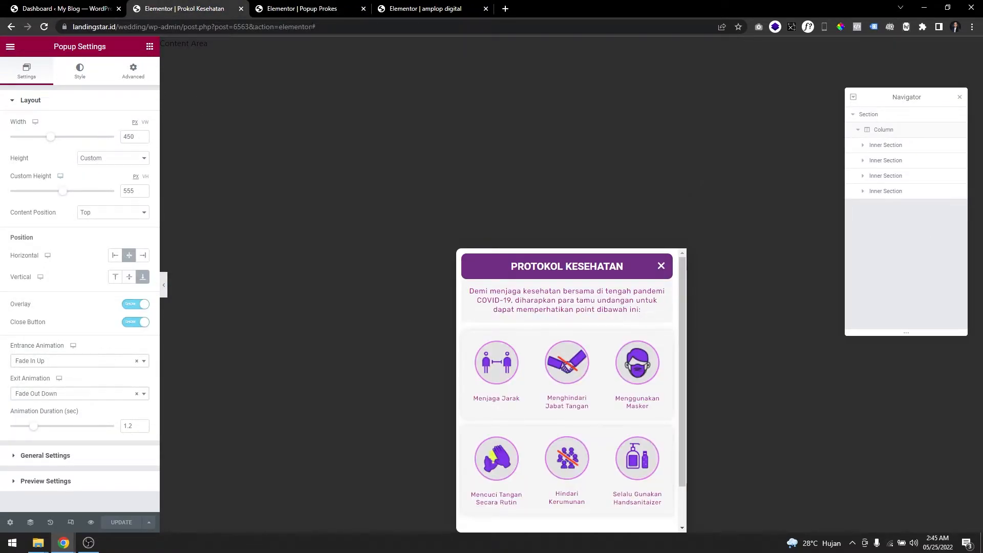
{"action": "left_click", "coordinate": [302, 9]}
{"action": "left_click", "coordinate": [86, 160]}
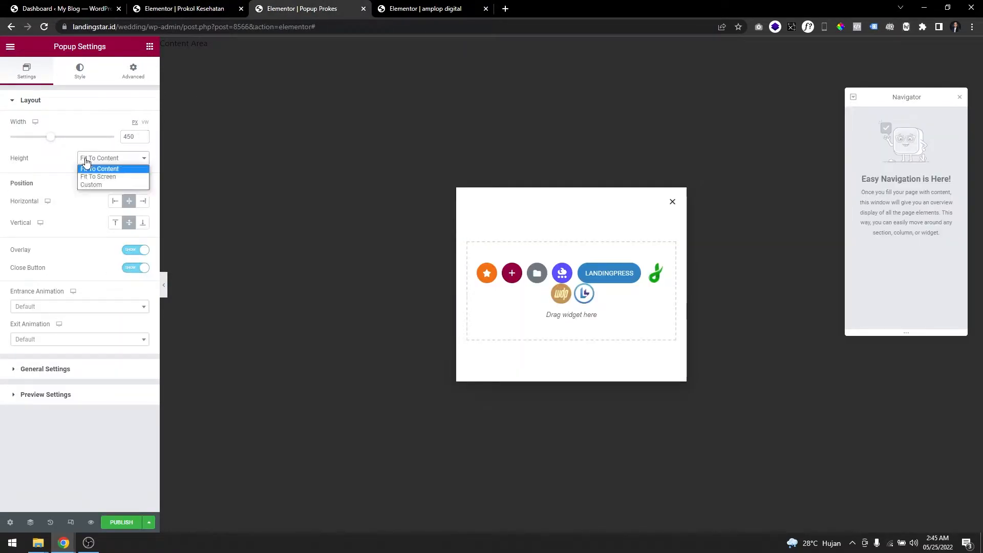
{"action": "left_click", "coordinate": [92, 184]}
{"action": "left_click", "coordinate": [189, 6]}
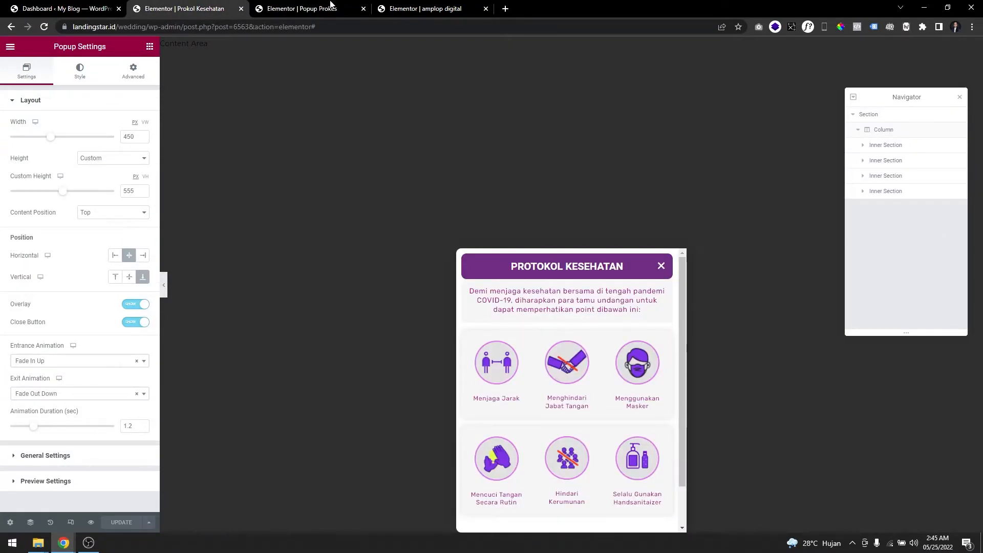
{"action": "key", "text": "ctrl+Tab"}
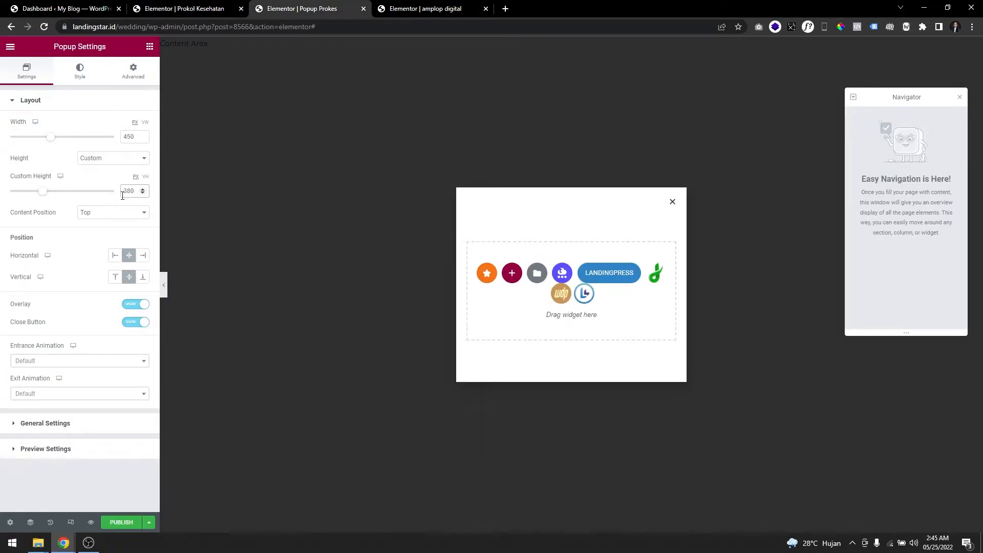
{"action": "type", "text": "555"}
{"action": "key", "text": "Delete"}
{"action": "key", "text": "Delete"}
{"action": "key", "text": "Delete"}
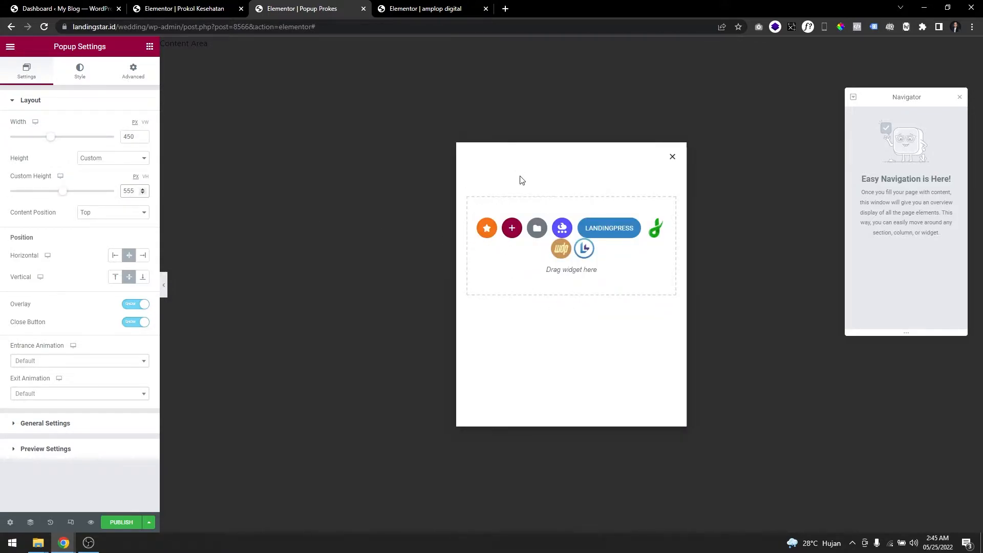
Set the content position of Popup Prokes to Top and compare the layout with the Prokol Kesehatan popup.
{"action": "left_click", "coordinate": [215, 8]}
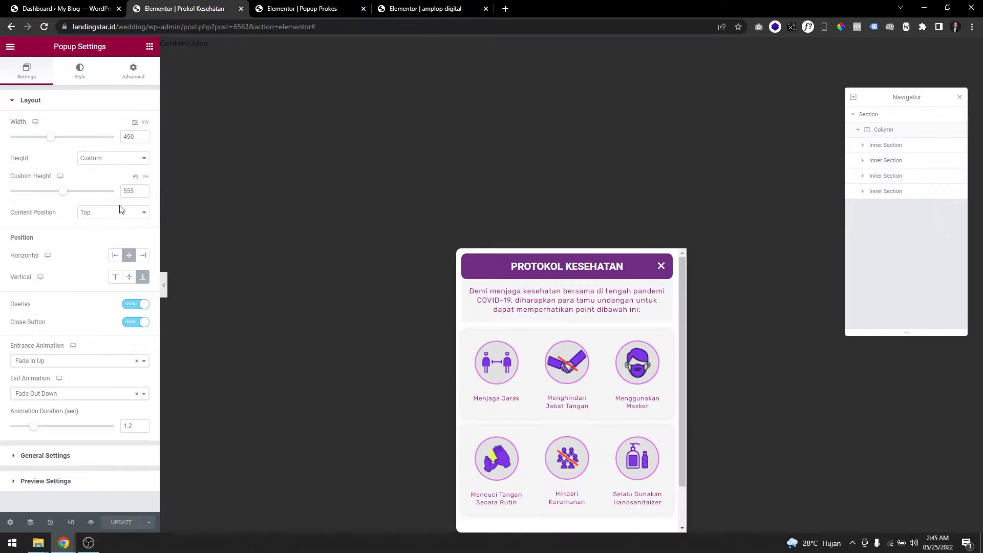
{"action": "left_click", "coordinate": [272, 9]}
{"action": "left_click", "coordinate": [115, 213]}
{"action": "left_click", "coordinate": [121, 222]}
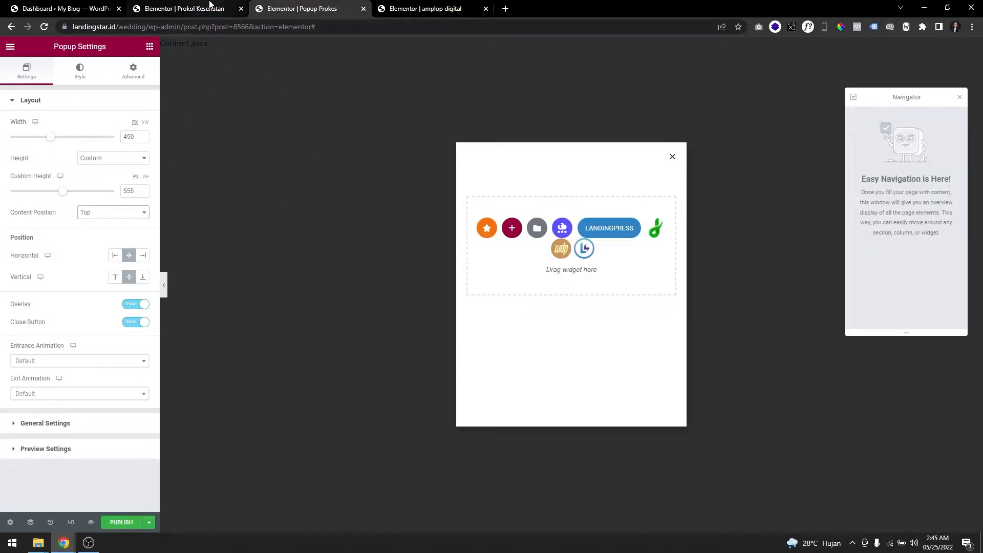
{"action": "left_click", "coordinate": [187, 9]}
{"action": "left_click", "coordinate": [284, 9]}
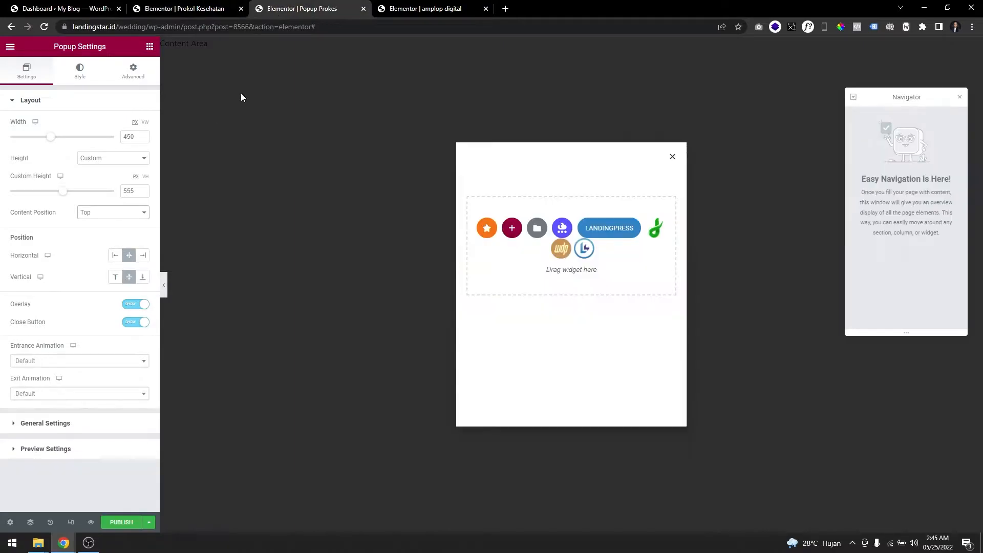
Try the position options for Popup Prokes, settling on Bottom vertically and Center horizontally.
{"action": "left_click", "coordinate": [139, 282]}
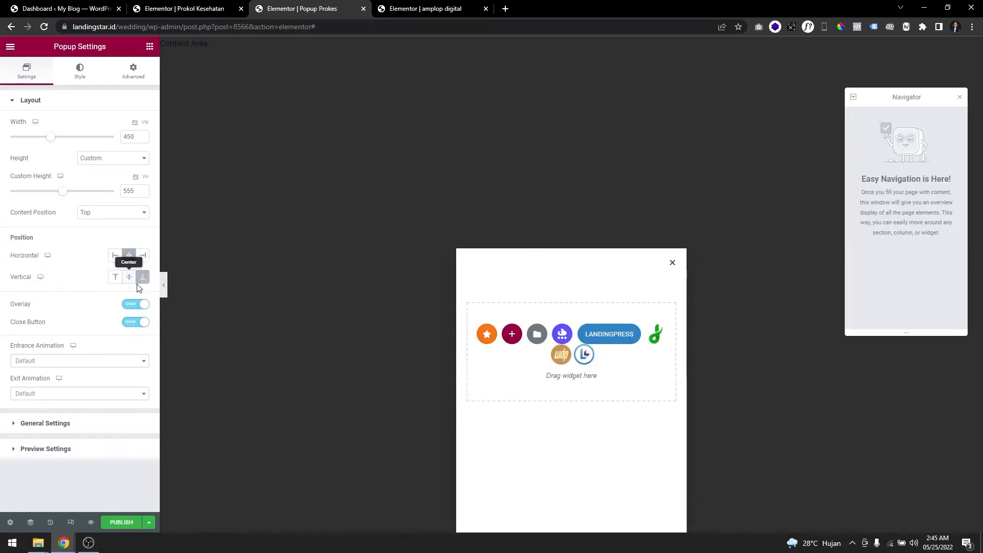
{"action": "left_click", "coordinate": [130, 279]}
{"action": "left_click", "coordinate": [143, 279]}
{"action": "left_click", "coordinate": [129, 277]}
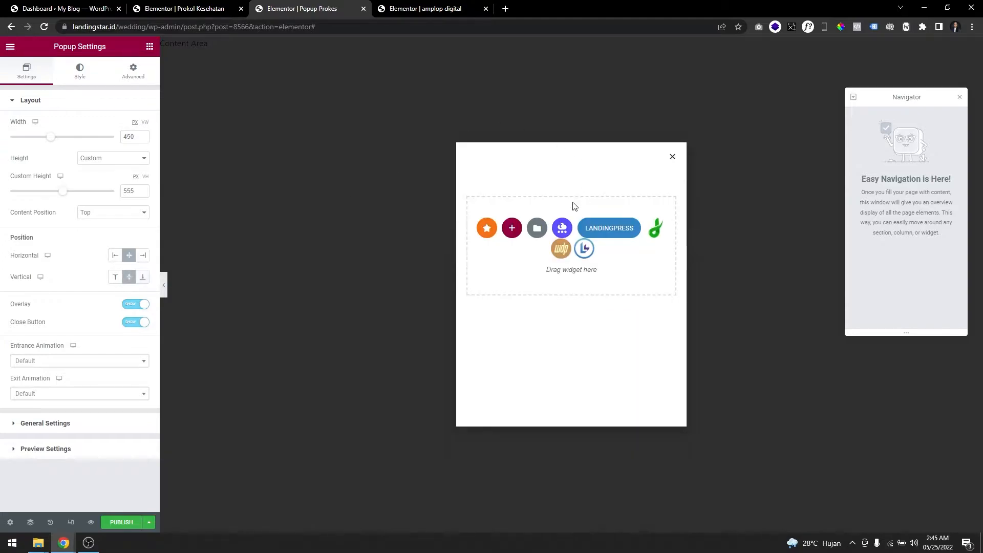
{"action": "left_click", "coordinate": [143, 279]}
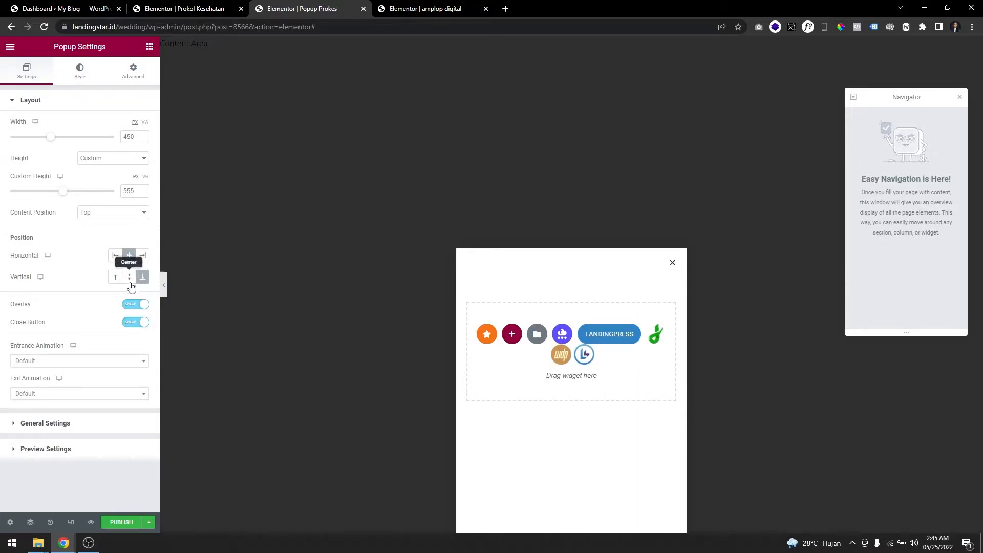
{"action": "left_click", "coordinate": [144, 256]}
{"action": "left_click", "coordinate": [133, 259]}
Check the Prokol Kesehatan popup's layout settings and set the entrance animation of Popup Prokes to Fade In.
{"action": "key", "text": "ctrl+shift+Tab"}
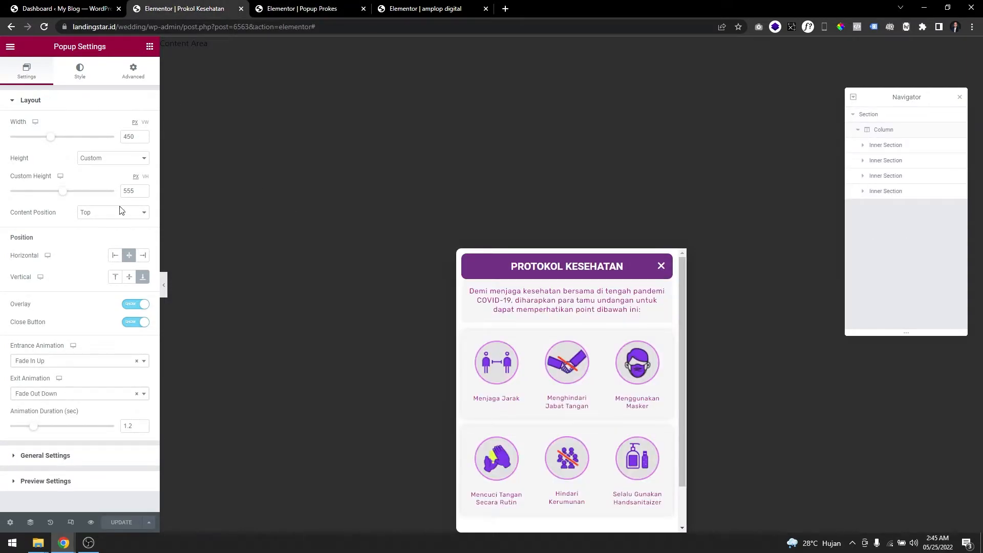
{"action": "left_click", "coordinate": [306, 4]}
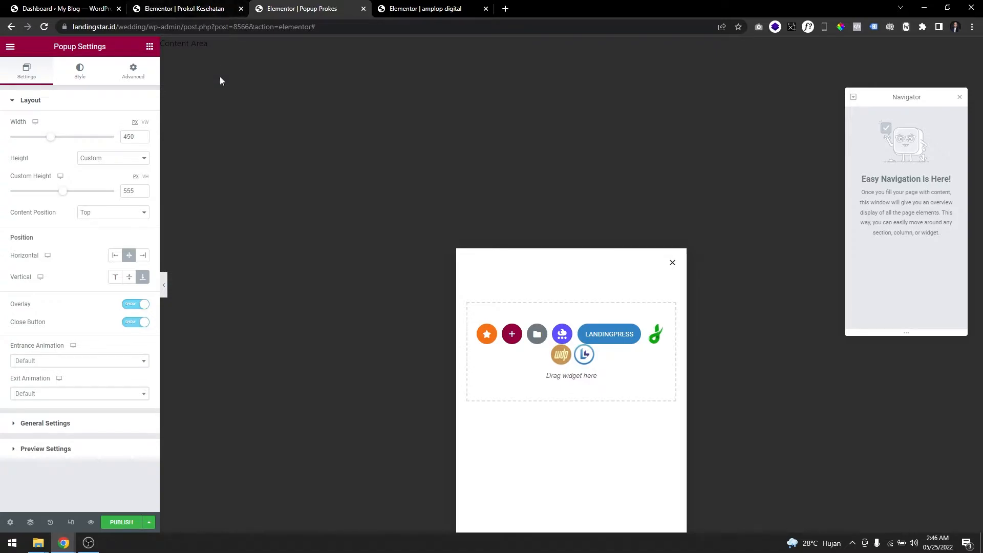
{"action": "left_click", "coordinate": [122, 361]}
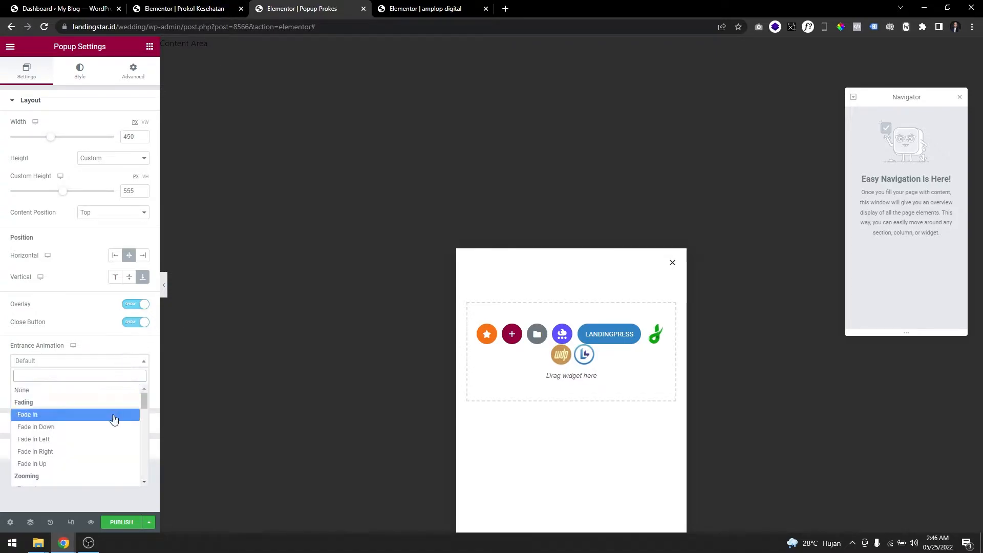
{"action": "left_click", "coordinate": [115, 415]}
{"action": "left_click", "coordinate": [114, 365]}
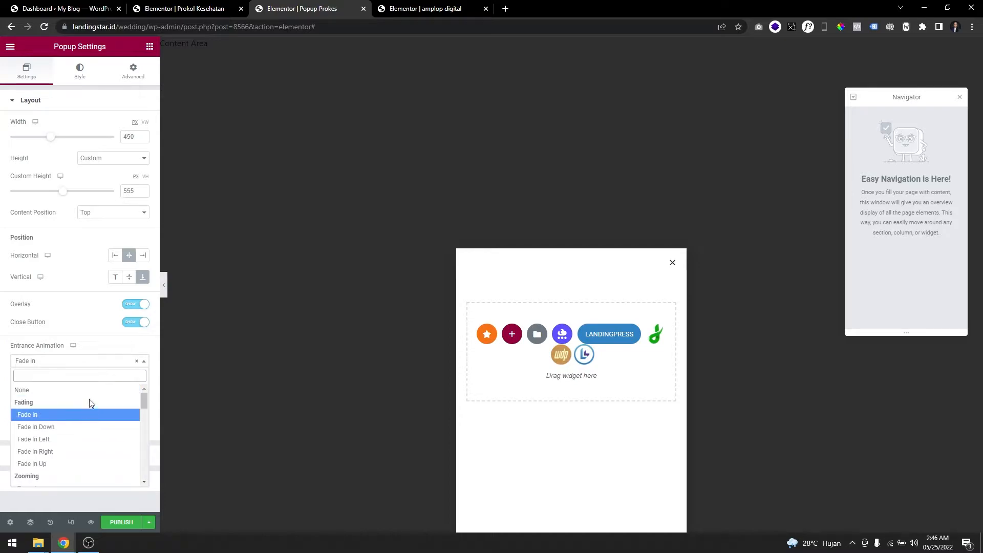
{"action": "left_click", "coordinate": [87, 365]}
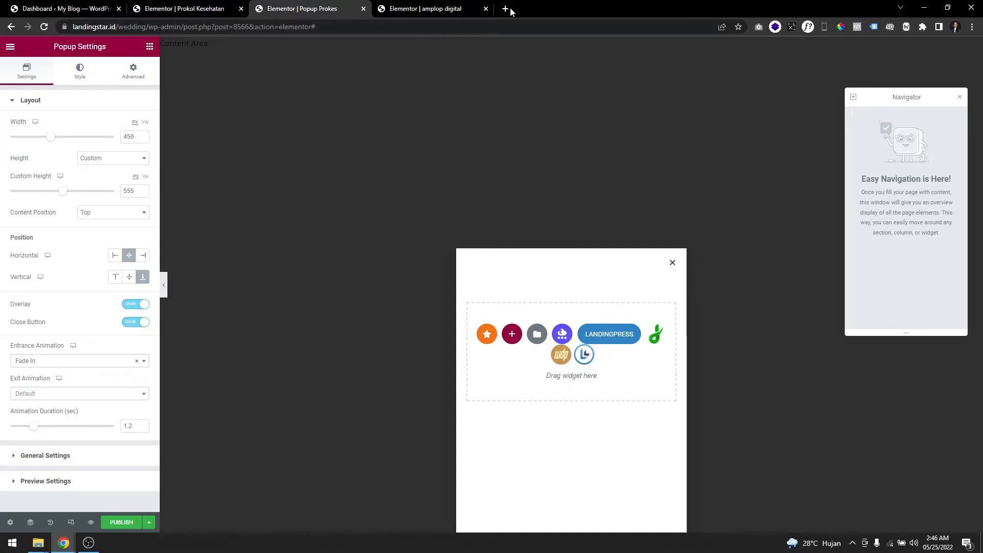
Set the entrance animation of Popup Prokes to Fade In Up and its exit animation to Fade Out Down, matching the Prokol Kesehatan popup.
{"action": "left_click", "coordinate": [90, 362]}
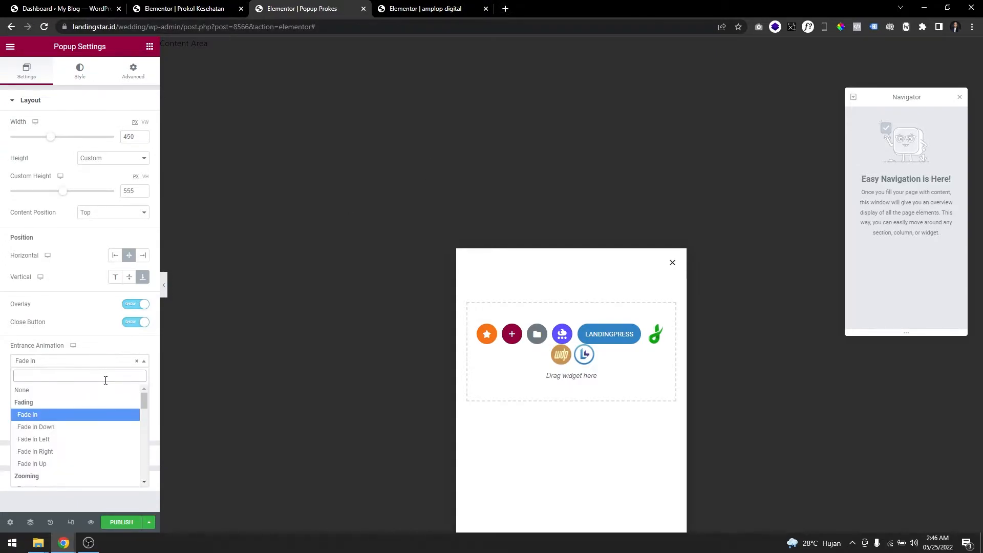
{"action": "key", "text": "ctrl+shift+Tab"}
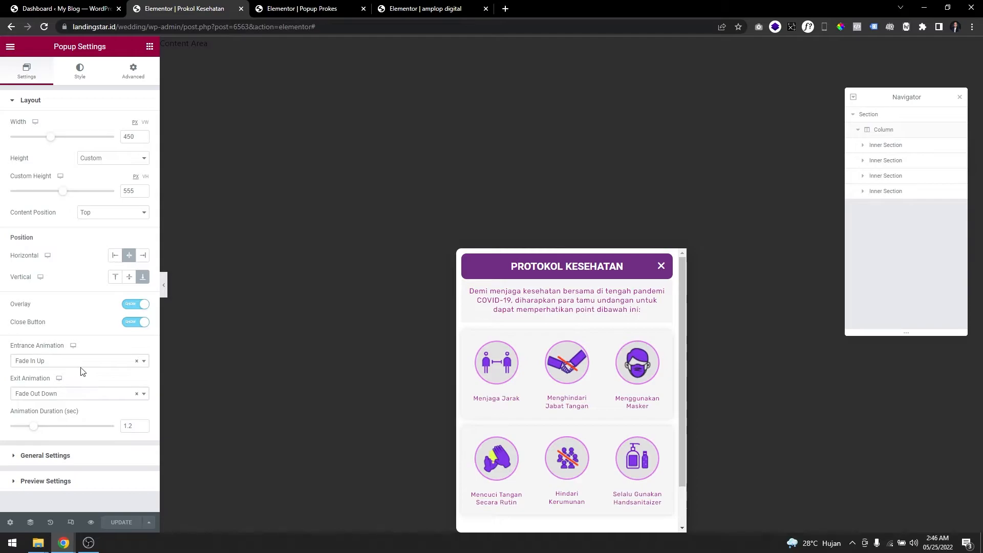
{"action": "key", "text": "ctrl+Tab"}
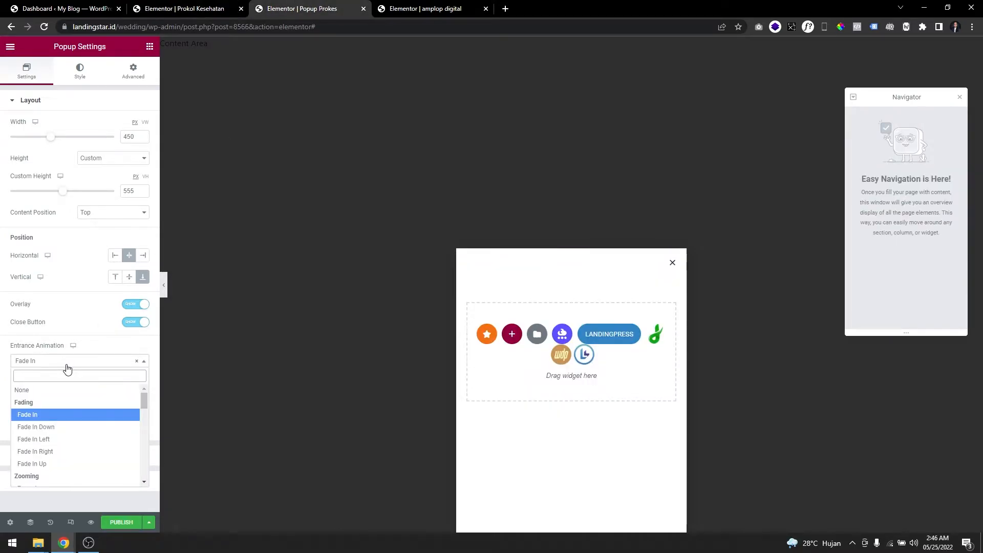
{"action": "left_click", "coordinate": [62, 463]}
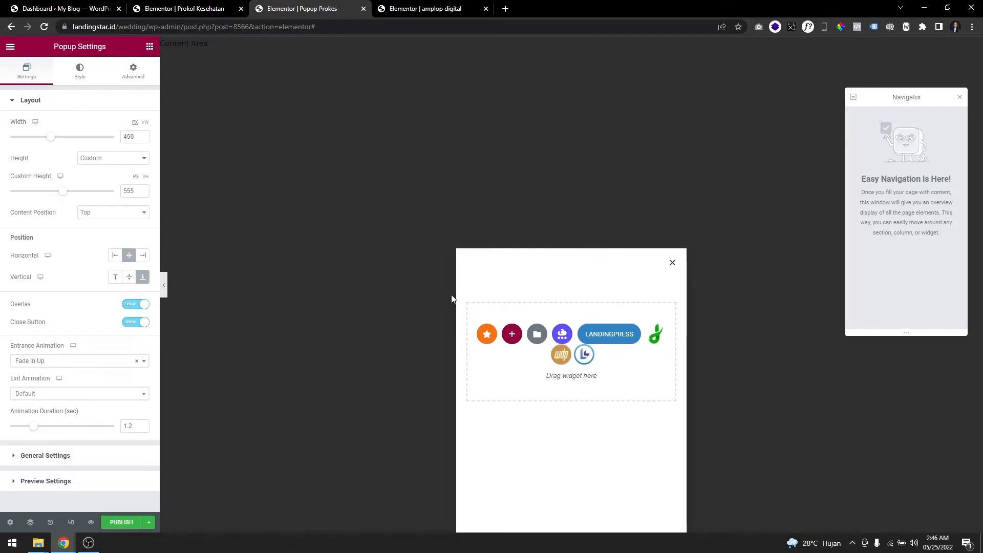
{"action": "left_click", "coordinate": [58, 395]}
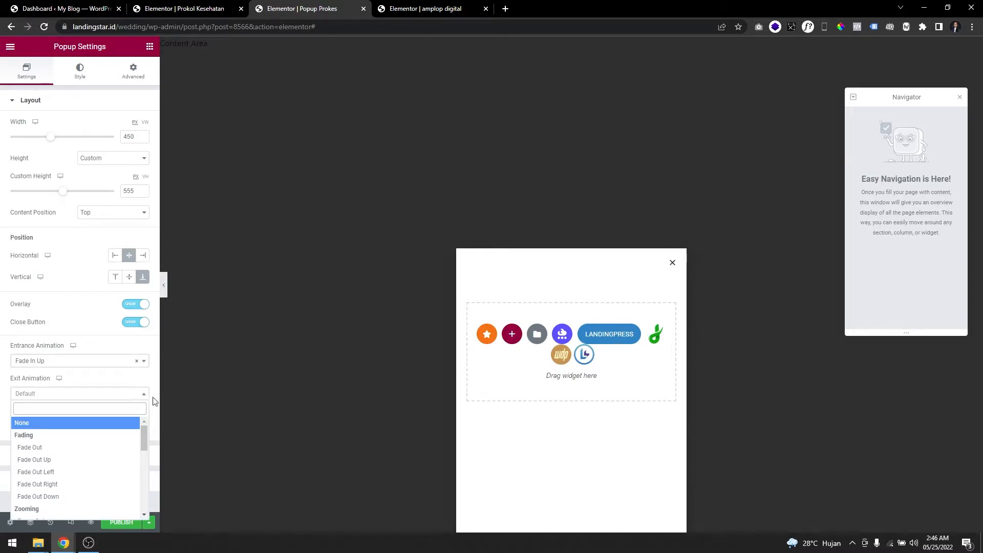
{"action": "left_click", "coordinate": [77, 497]}
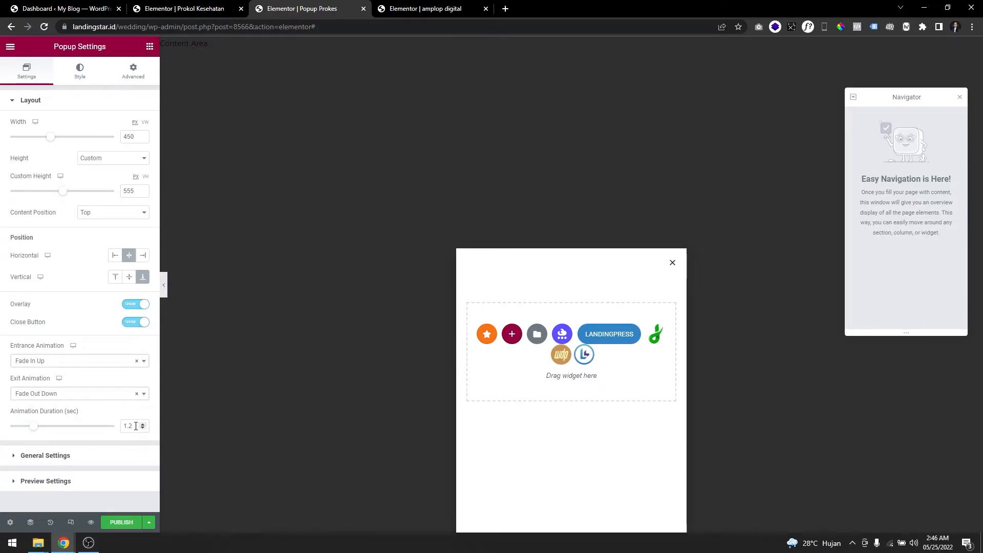
{"action": "key", "text": "ctrl+shift+Tab"}
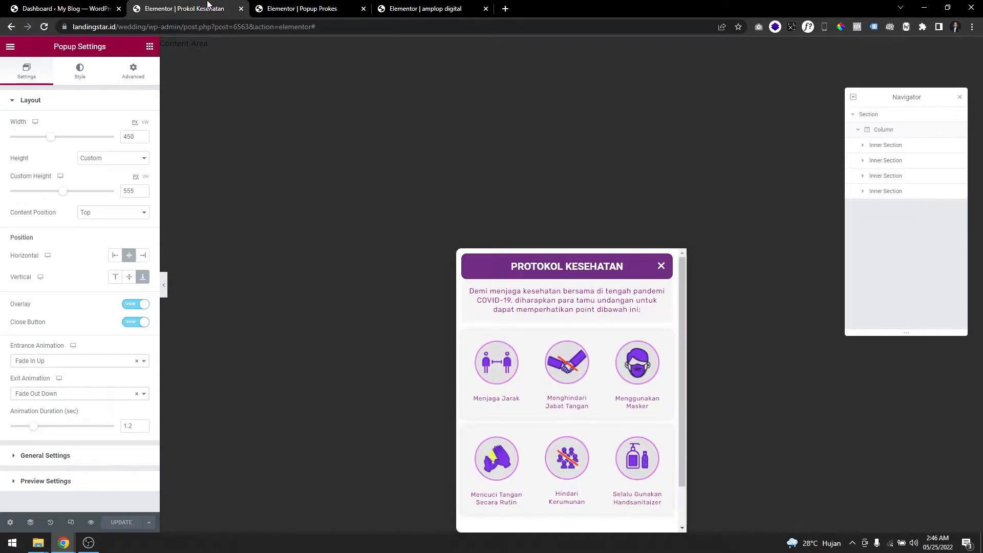
{"action": "left_click", "coordinate": [256, 8]}
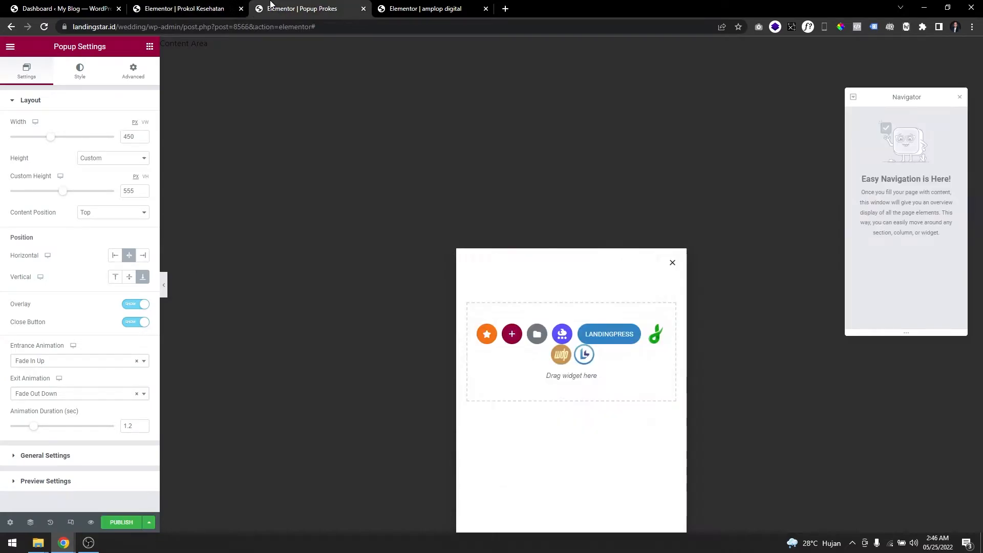
Compare the general and preview settings of Popup Prokes with those of the Prokol Kesehatan popup.
{"action": "left_click", "coordinate": [87, 464]}
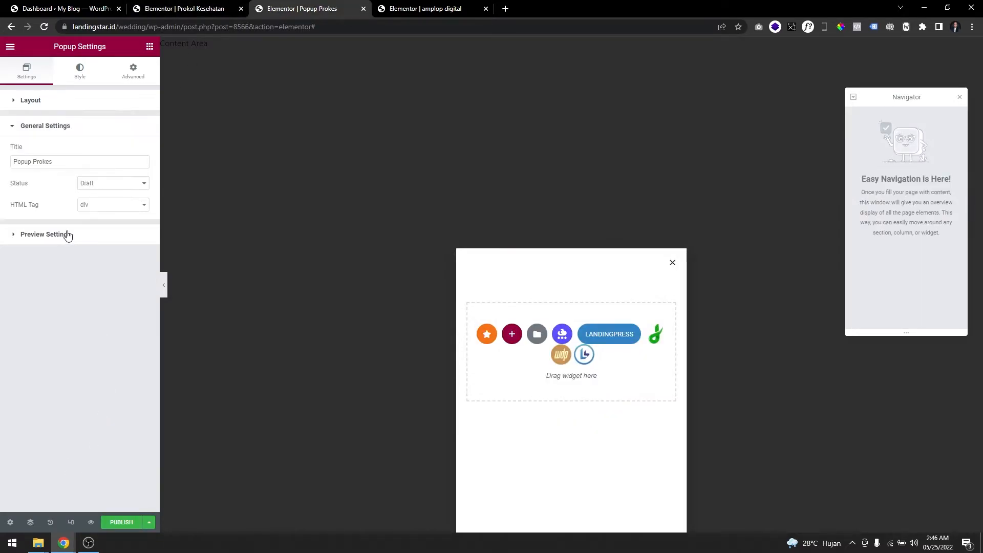
{"action": "left_click", "coordinate": [92, 234]}
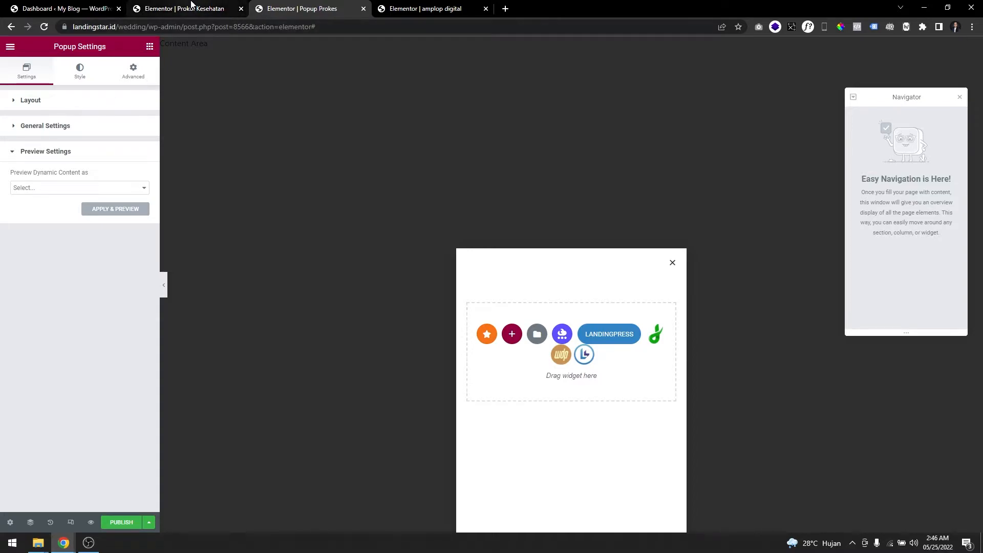
{"action": "left_click", "coordinate": [192, 8]}
{"action": "left_click", "coordinate": [75, 458]}
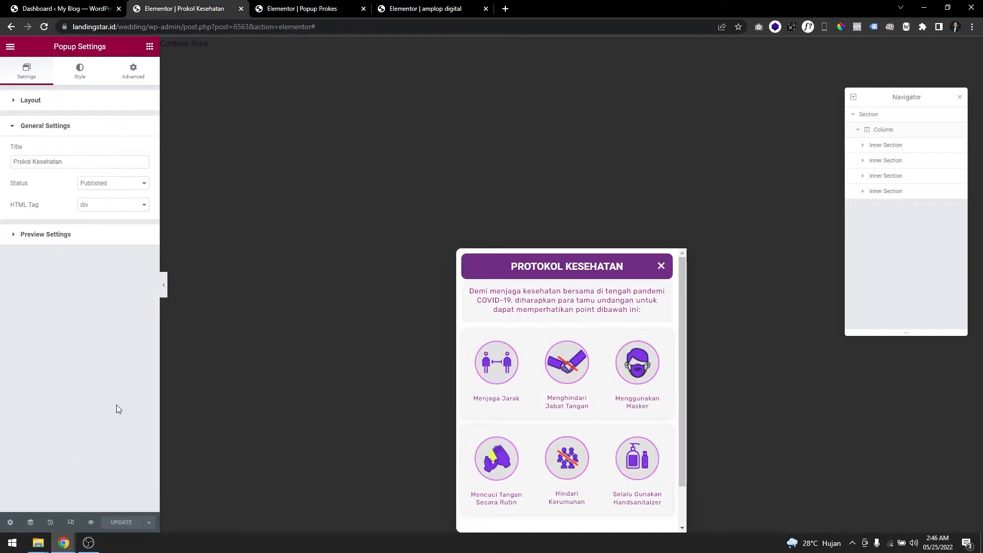
{"action": "left_click", "coordinate": [78, 234]}
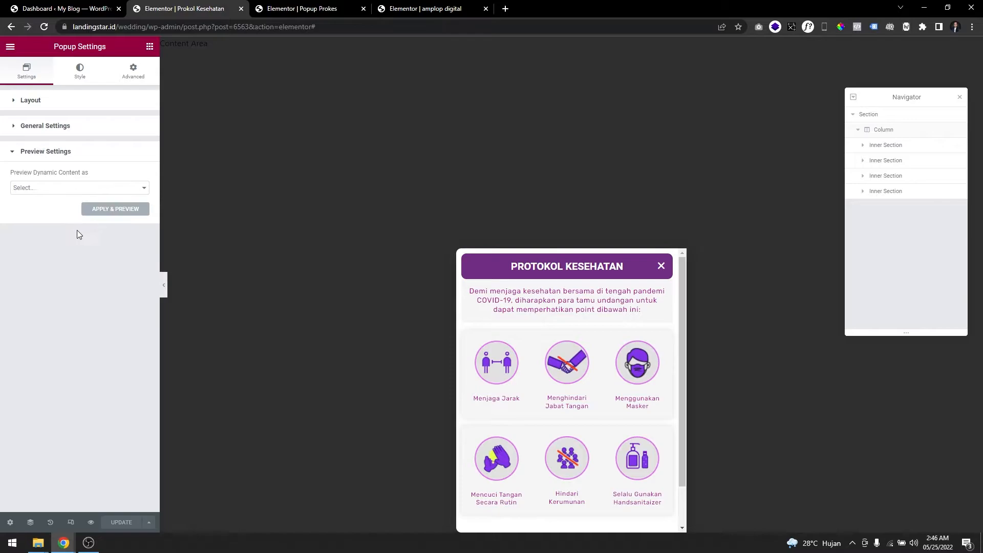
{"action": "left_click", "coordinate": [82, 129]}
{"action": "left_click", "coordinate": [93, 106]}
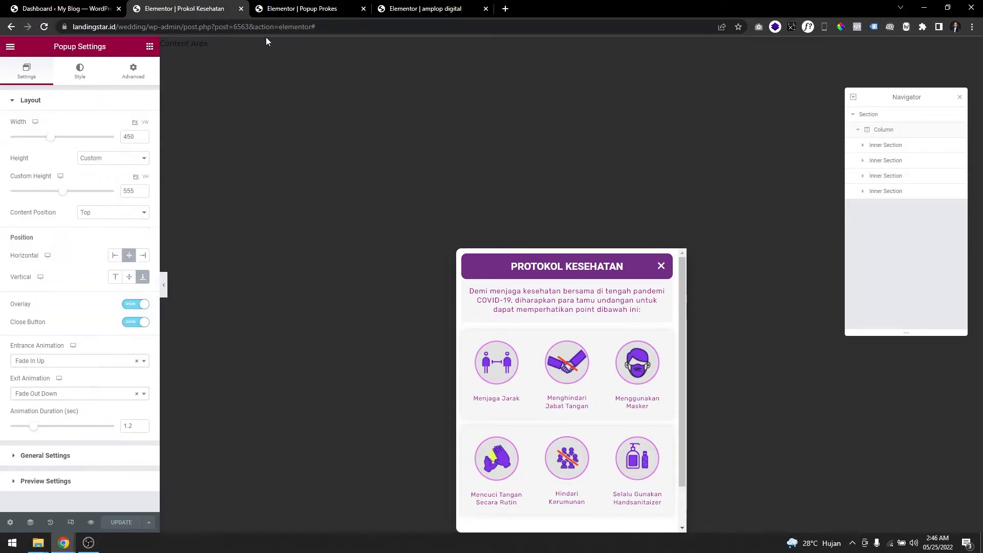
{"action": "key", "text": "ctrl+Tab"}
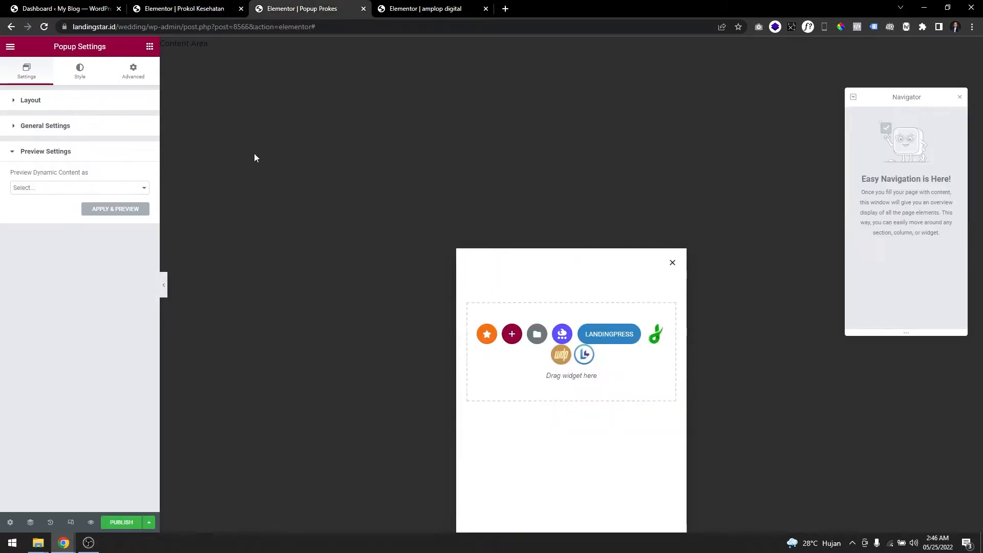
Set the border radius of Popup Prokes to 10 px on all corners, matching the Prokol Kesehatan popup's style.
{"action": "left_click", "coordinate": [80, 72]}
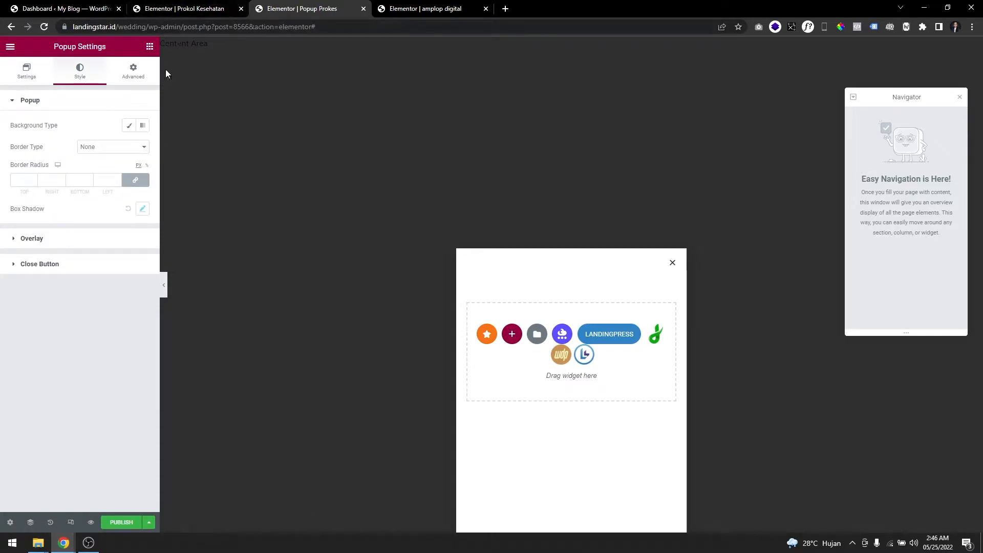
{"action": "left_click", "coordinate": [174, 8]}
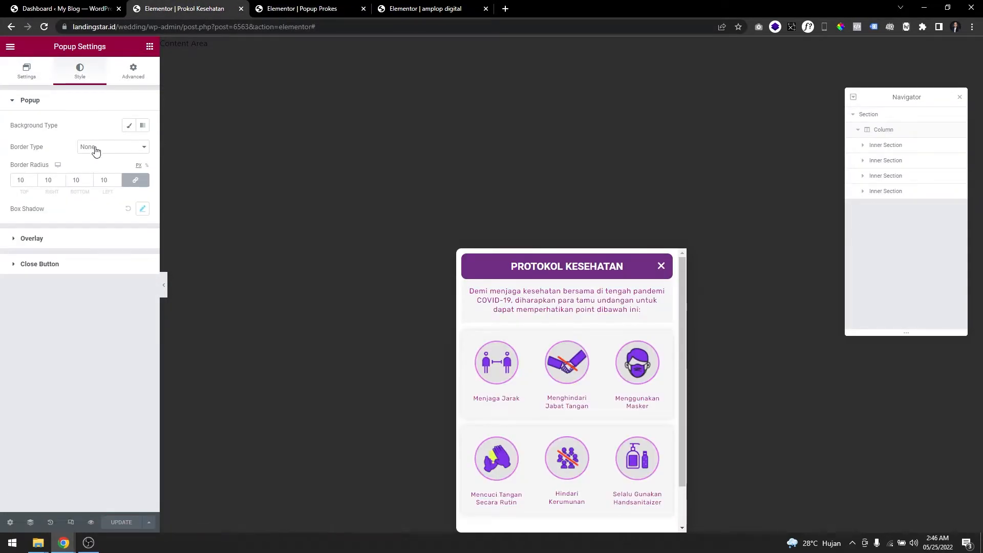
{"action": "key", "text": "ctrl+Tab"}
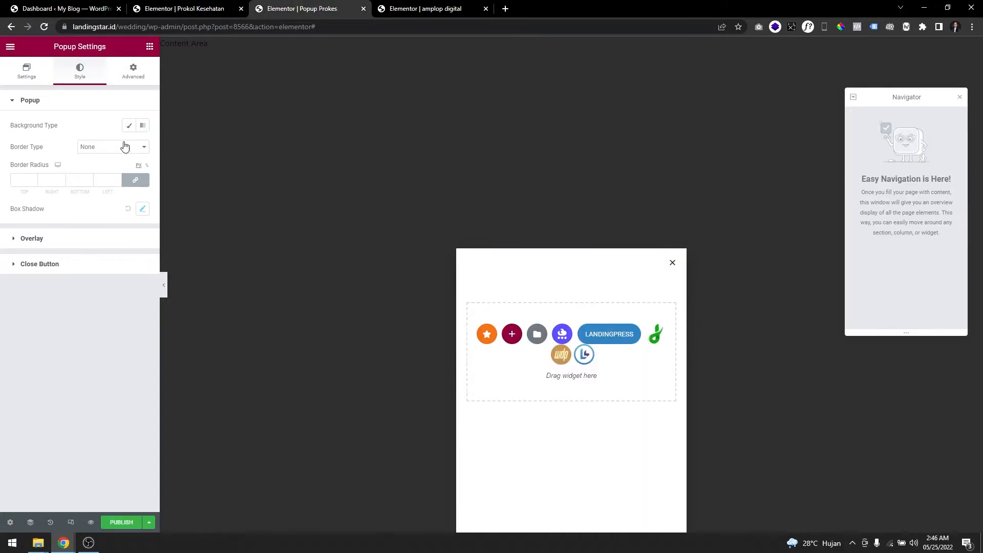
{"action": "left_click", "coordinate": [109, 184]}
{"action": "type", "text": "10"}
{"action": "left_click", "coordinate": [207, 9]}
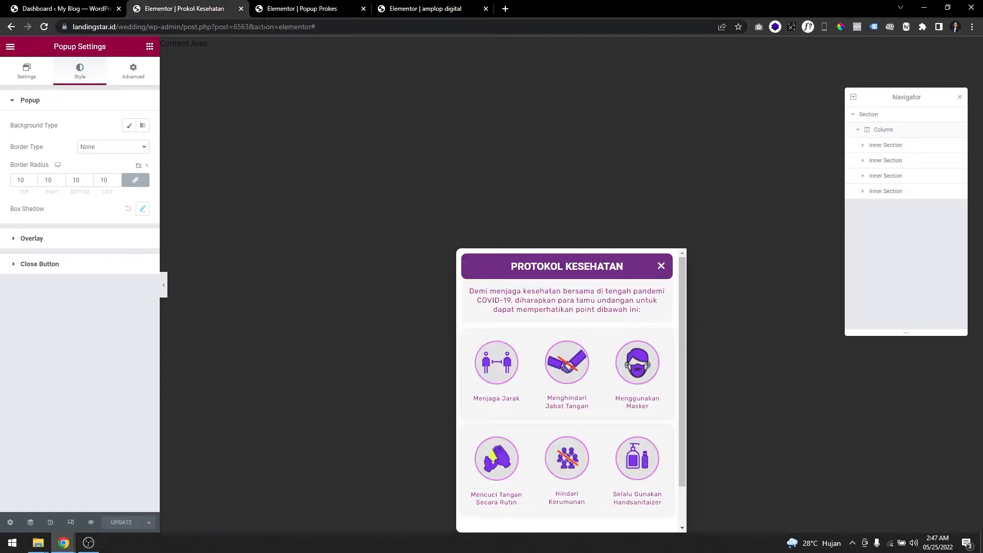
{"action": "left_click", "coordinate": [271, 9]}
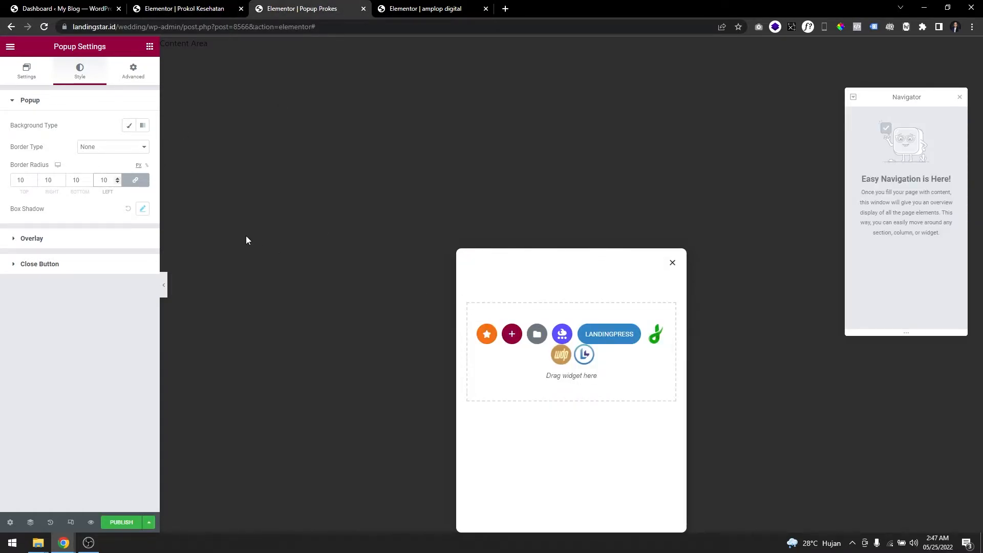
Compare the overlay style of both popups and check the Prokol Kesehatan popup's close button settings.
{"action": "left_click", "coordinate": [39, 239]}
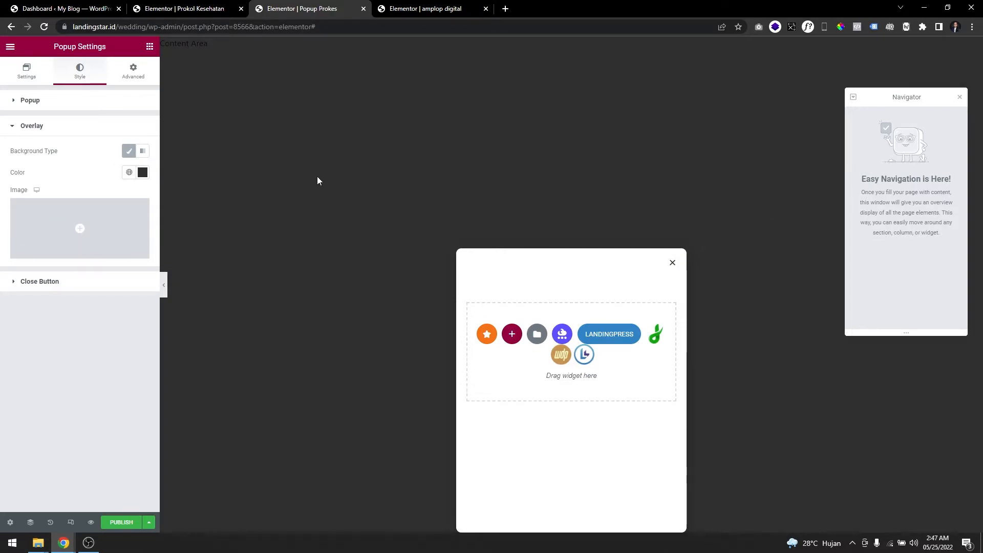
{"action": "left_click", "coordinate": [197, 7]}
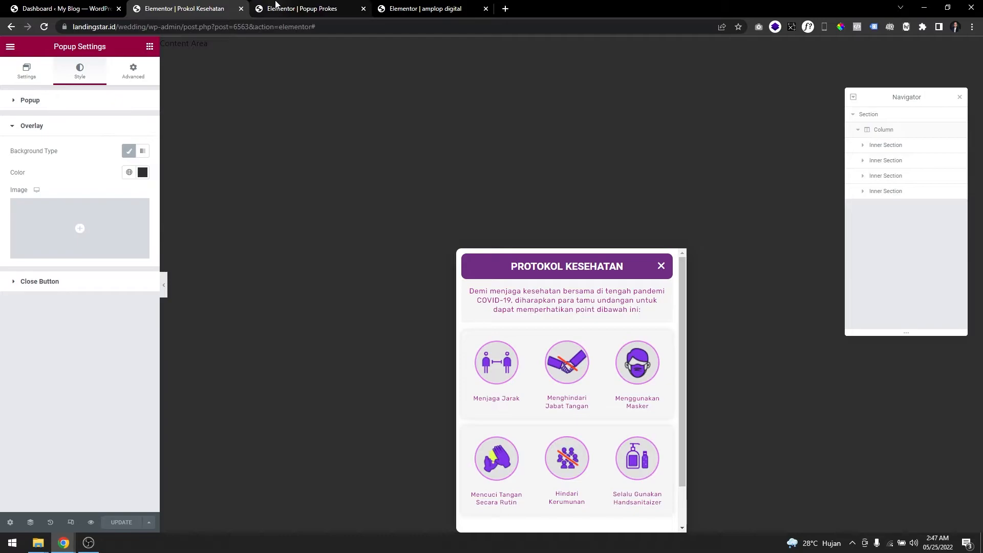
{"action": "left_click", "coordinate": [275, 6]}
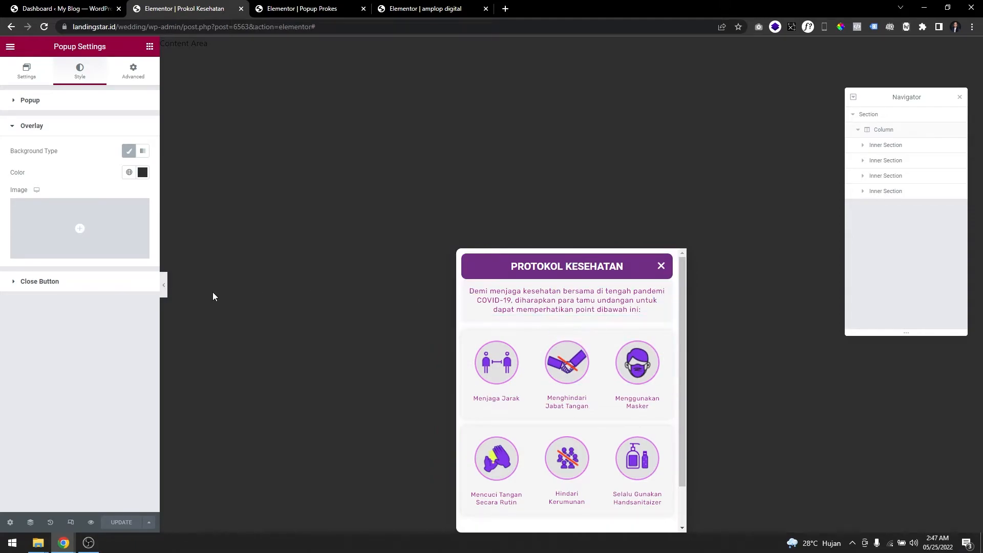
{"action": "left_click", "coordinate": [117, 290]}
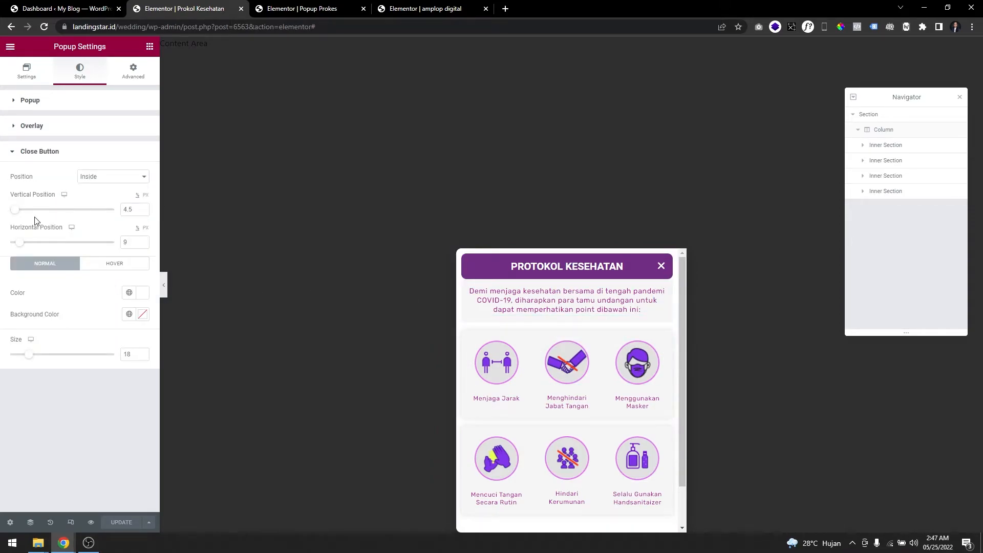
{"action": "left_click", "coordinate": [303, 9]}
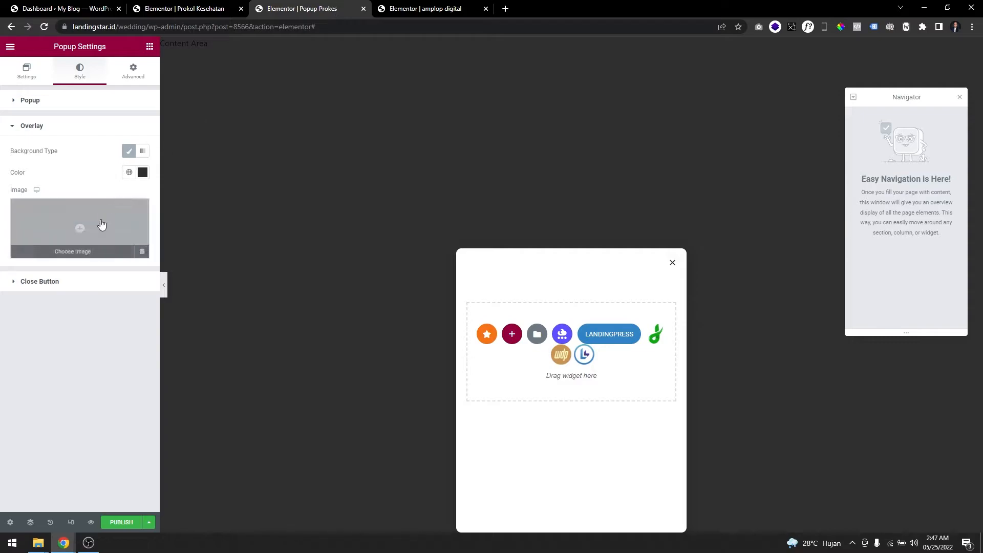
Keep the close button of Popup Prokes Inside after trying Outside, with vertical and horizontal positions of 3.9.
{"action": "left_click", "coordinate": [97, 281]}
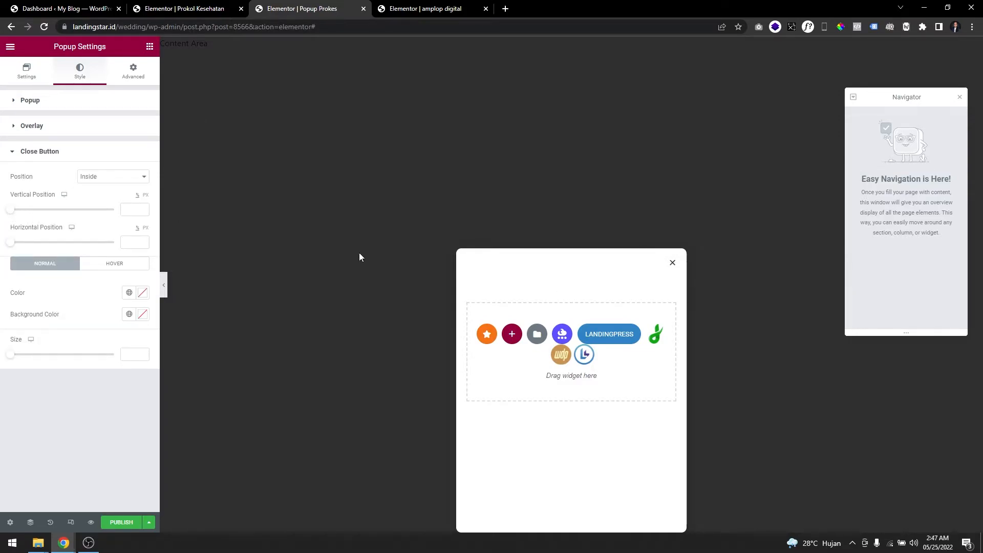
{"action": "left_click", "coordinate": [110, 177]}
{"action": "left_click", "coordinate": [101, 195]}
{"action": "left_click", "coordinate": [109, 181]}
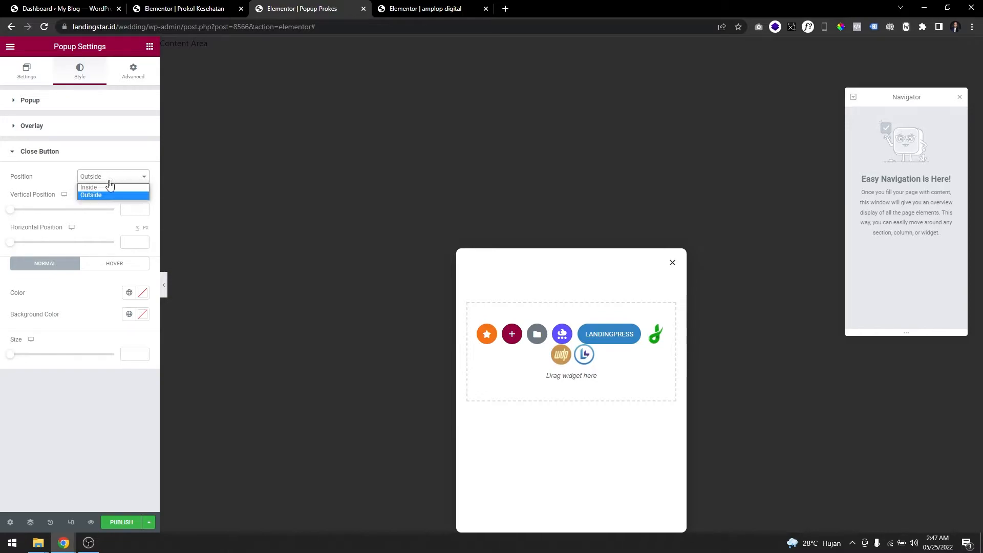
{"action": "left_click", "coordinate": [108, 187]}
{"action": "left_click_drag", "start_coordinate": [11, 211], "coordinate": [18, 212]}
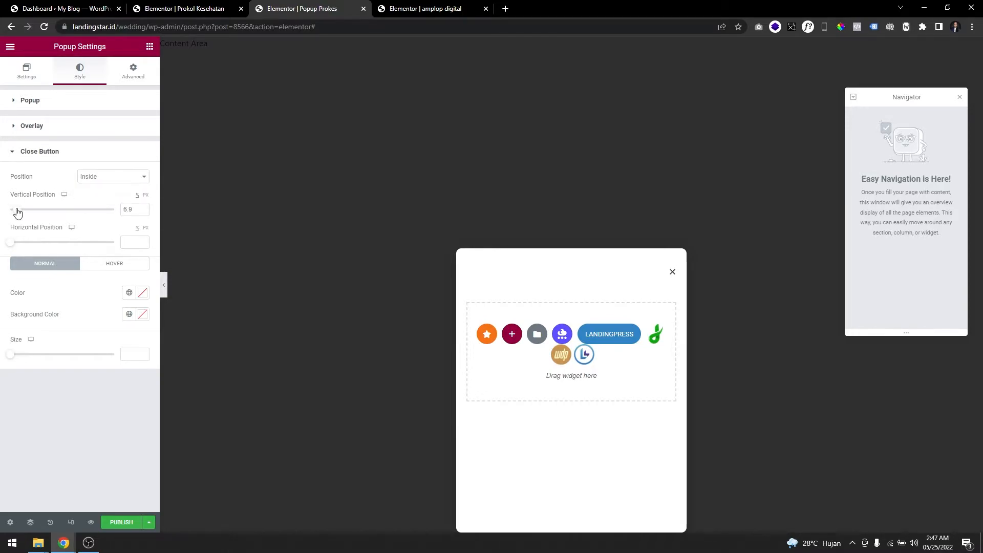
{"action": "left_click_drag", "start_coordinate": [12, 245], "coordinate": [18, 247]}
Try a black (#000000) background color on the close button and clear it again.
{"action": "left_click", "coordinate": [143, 317]}
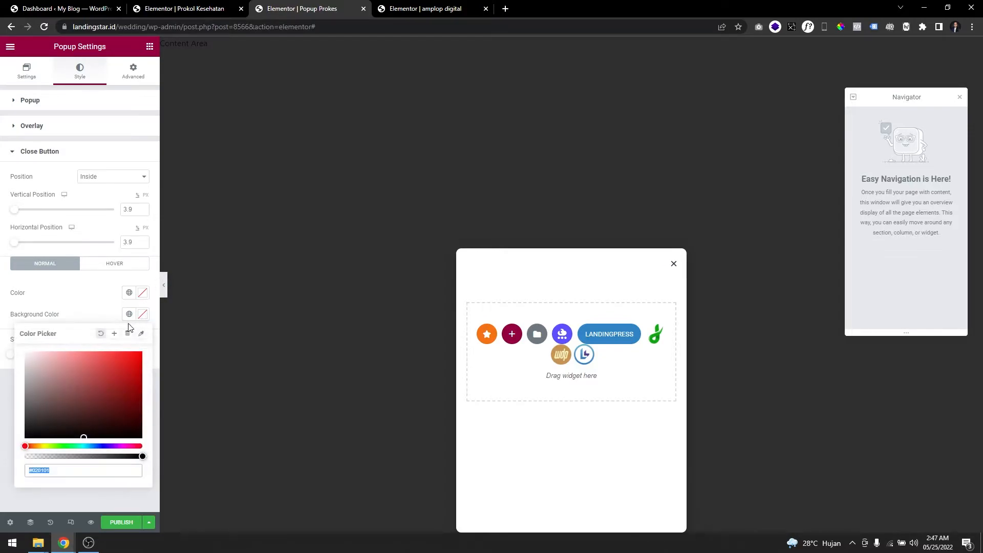
{"action": "left_click_drag", "start_coordinate": [102, 384], "coordinate": [24, 445]}
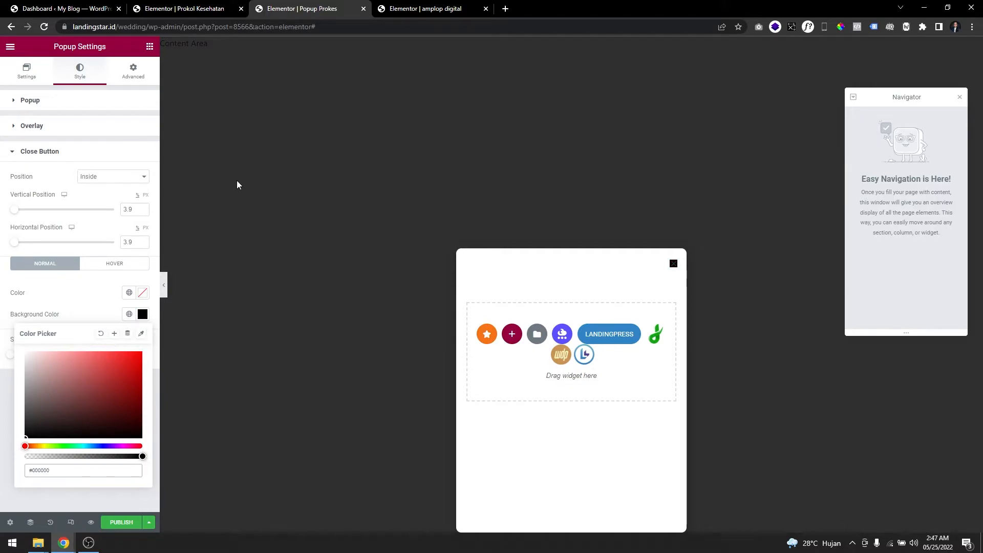
{"action": "left_click", "coordinate": [128, 333]}
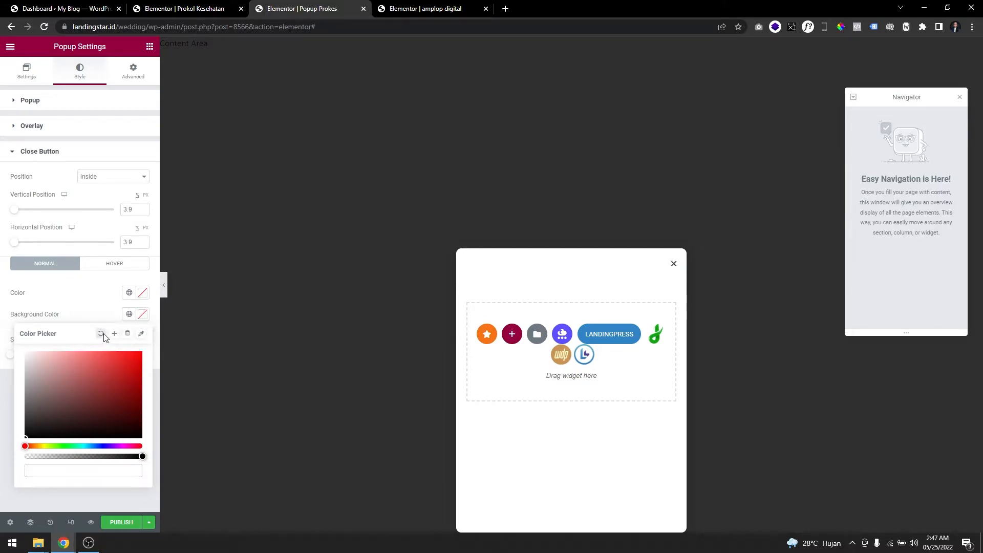
Set the close button's color to black and its size to 20, checking against the Prokol Kesehatan popup.
{"action": "left_click", "coordinate": [142, 293]}
{"action": "mouse_move", "coordinate": [38, 339]}
{"action": "left_mouse_down"}
{"action": "mouse_move", "coordinate": [60, 358]}
{"action": "mouse_move", "coordinate": [13, 447]}
{"action": "left_mouse_up"}
{"action": "left_click", "coordinate": [76, 292]}
{"action": "left_click_drag", "start_coordinate": [12, 357], "coordinate": [32, 360]}
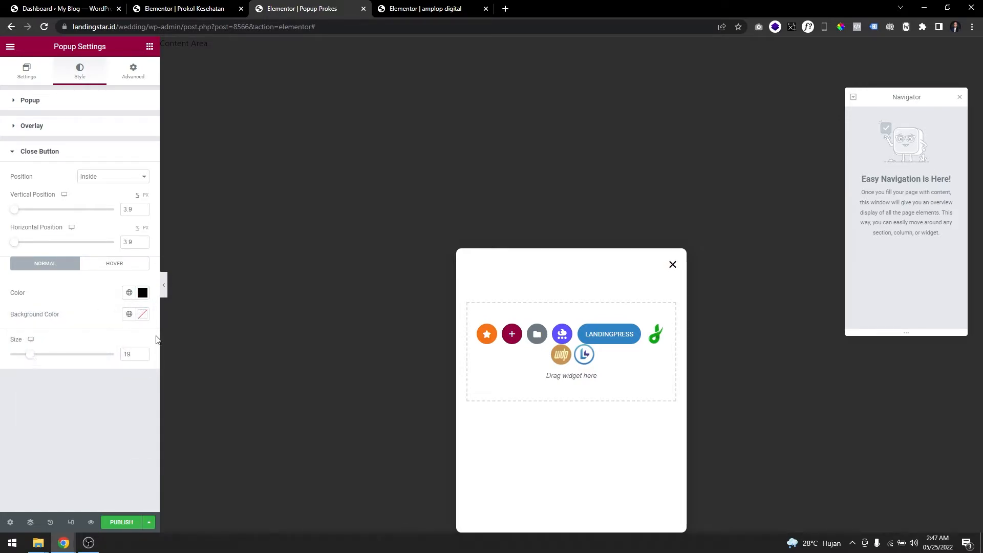
{"action": "left_click", "coordinate": [205, 9]}
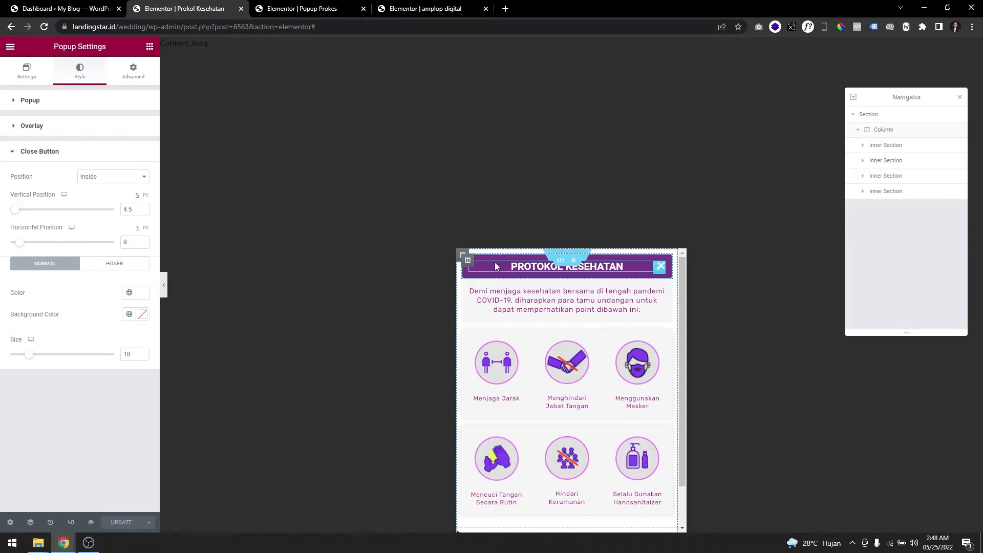
{"action": "key", "text": "ctrl+Tab"}
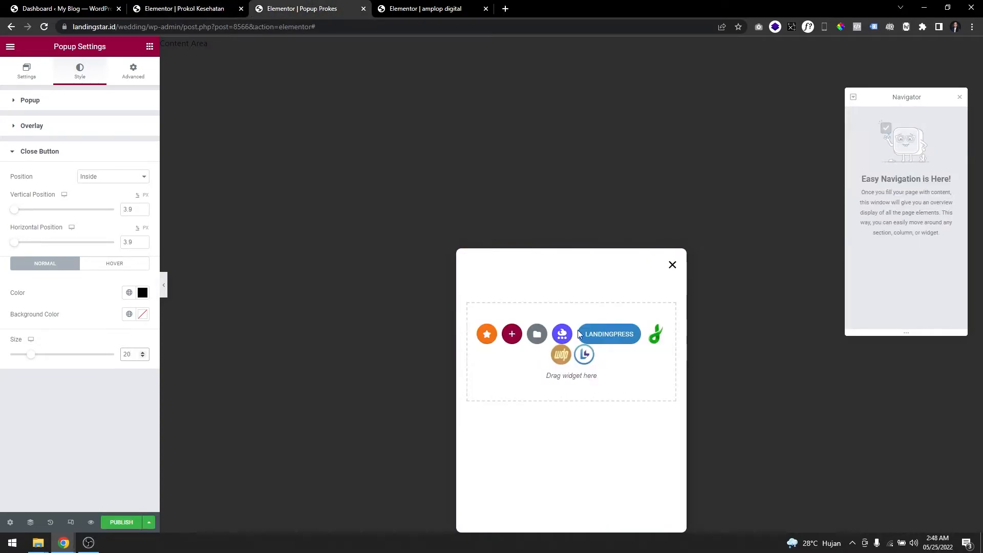
Add a new section with a single-column structure to Popup Prokes.
{"action": "left_click", "coordinate": [512, 334]}
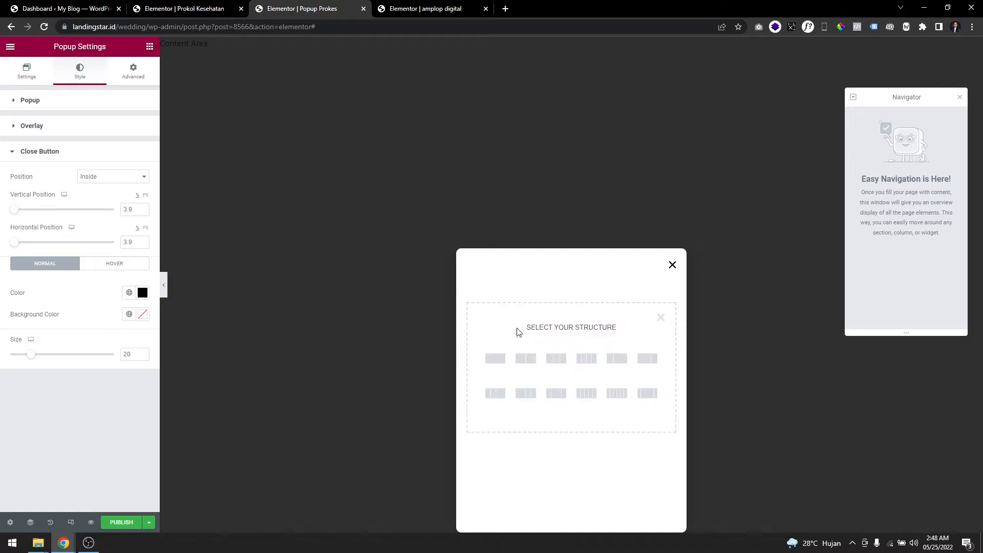
{"action": "left_click", "coordinate": [661, 317]}
{"action": "left_click", "coordinate": [512, 334]}
{"action": "left_click", "coordinate": [495, 362]}
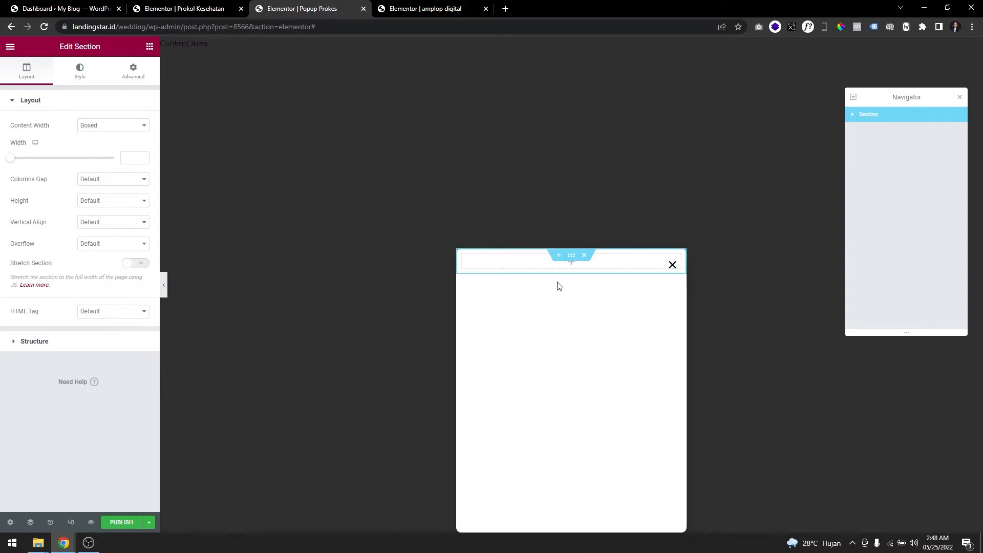
Add an inner section inside the section's column and delete its second column so only one remains.
{"action": "left_click", "coordinate": [149, 47]}
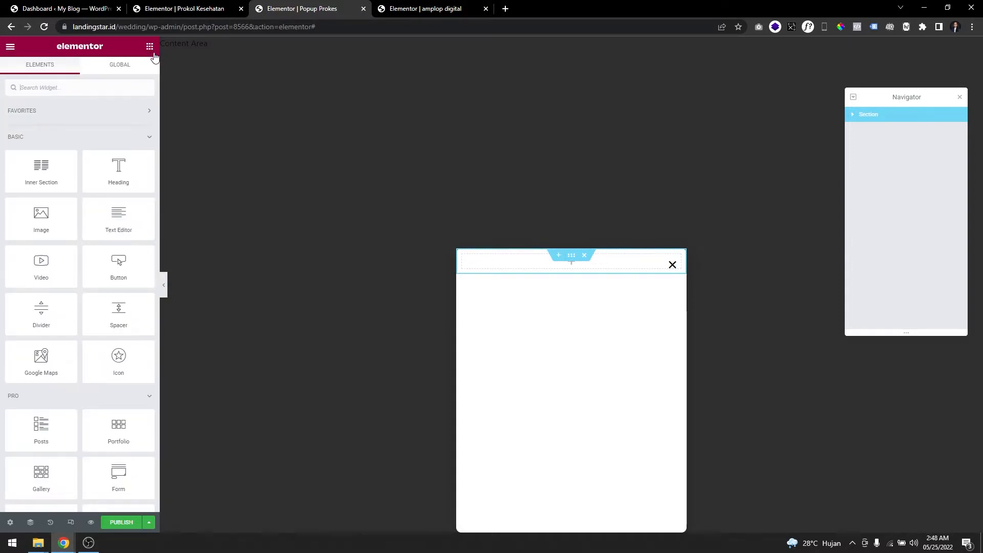
{"action": "left_click_drag", "start_coordinate": [45, 186], "coordinate": [527, 263]}
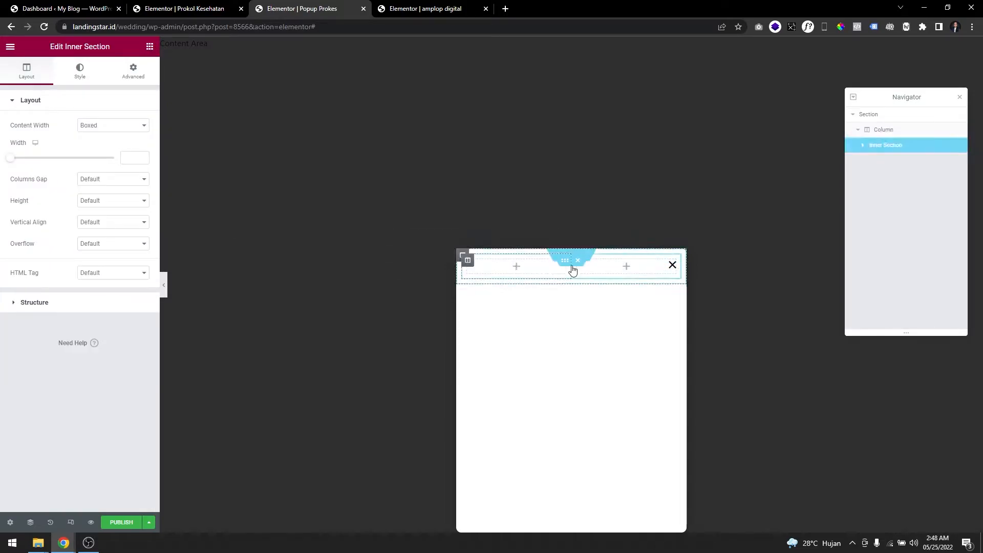
{"action": "right_click", "coordinate": [576, 268]}
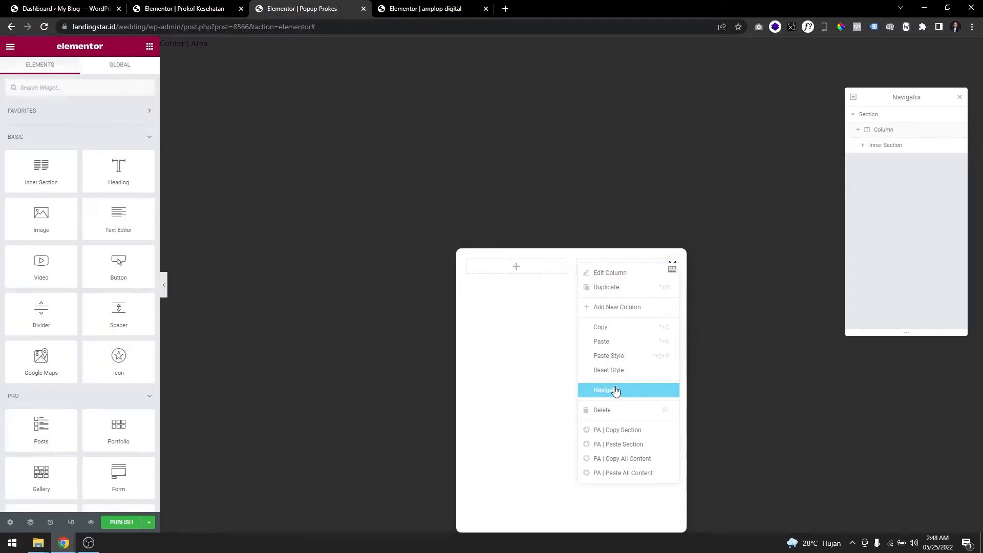
{"action": "left_click", "coordinate": [610, 410]}
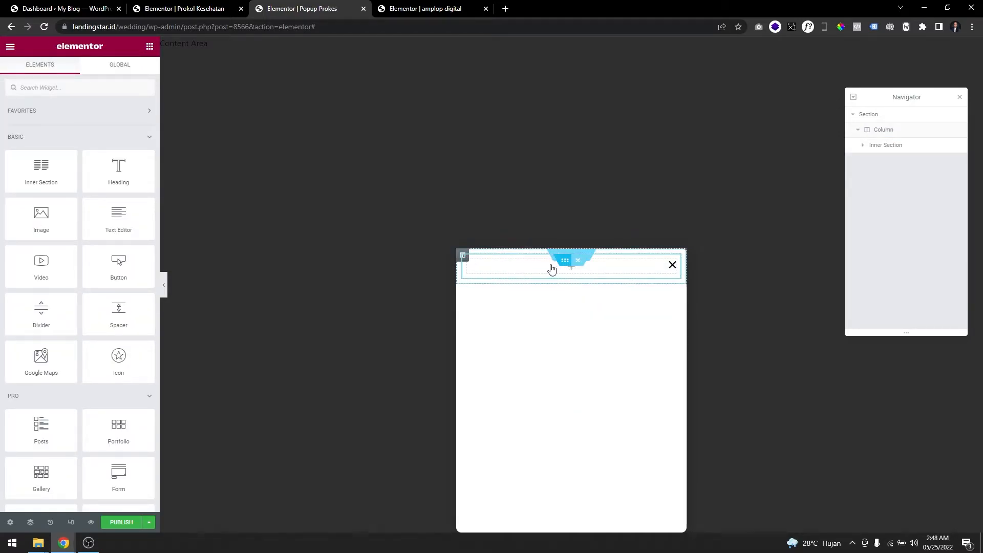
Give the inner section's column a classic background in a magenta color.
{"action": "left_click", "coordinate": [468, 261]}
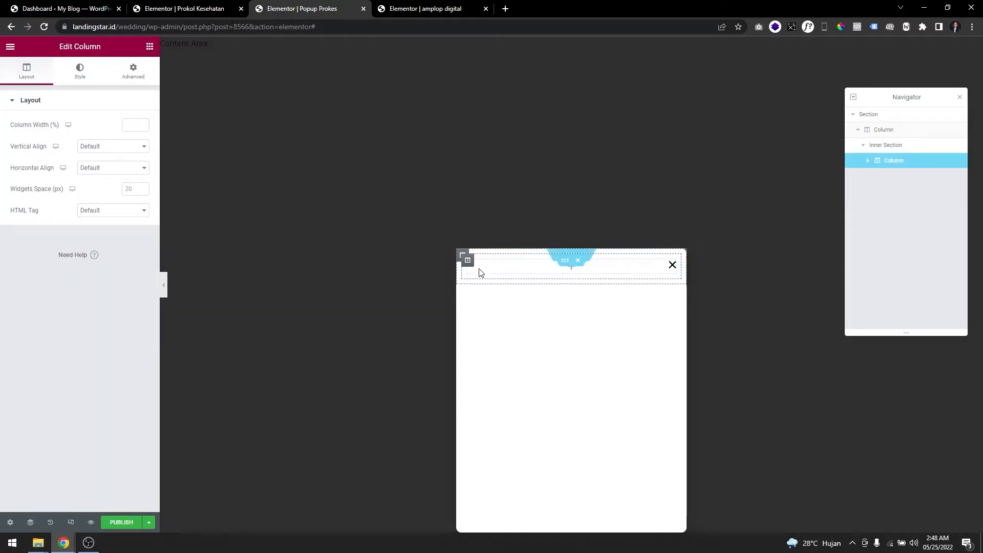
{"action": "left_click", "coordinate": [79, 72]}
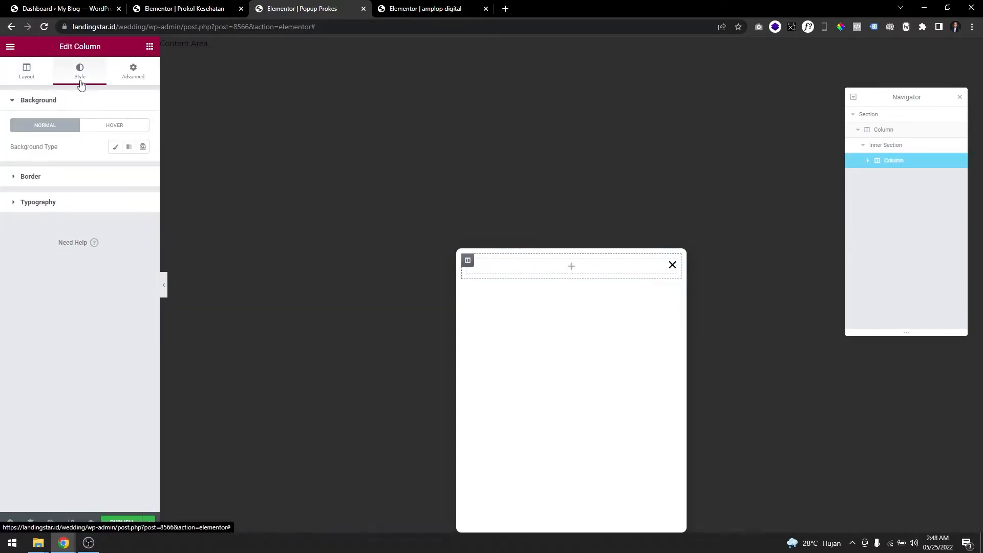
{"action": "left_click", "coordinate": [114, 147]}
{"action": "left_click", "coordinate": [143, 169]}
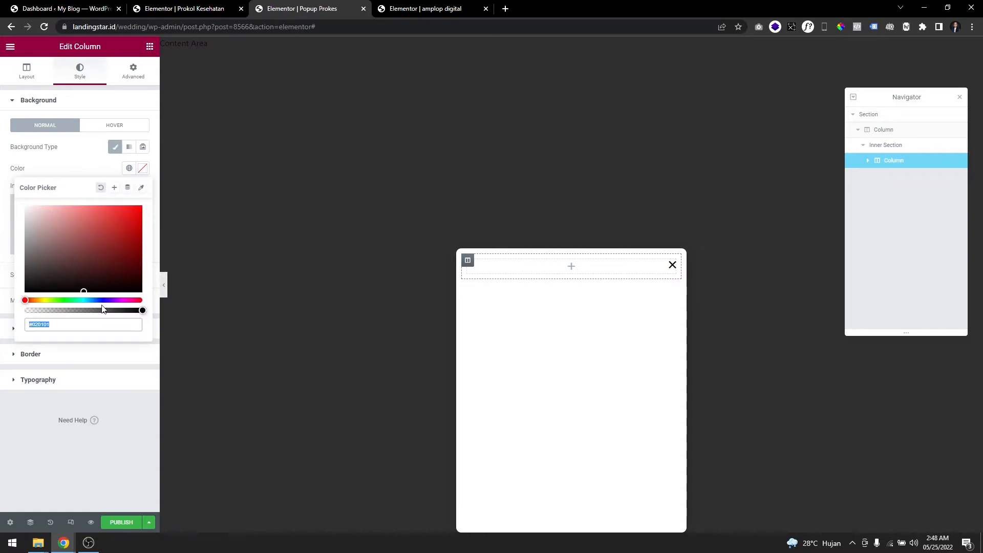
{"action": "left_click", "coordinate": [125, 300]}
{"action": "left_click_drag", "start_coordinate": [123, 243], "coordinate": [111, 227]}
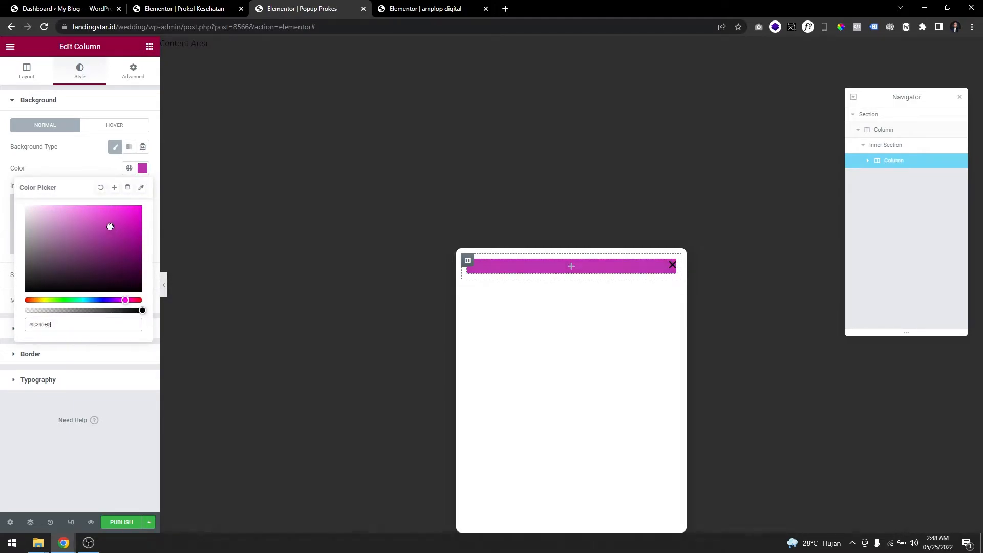
{"action": "left_click", "coordinate": [83, 171]}
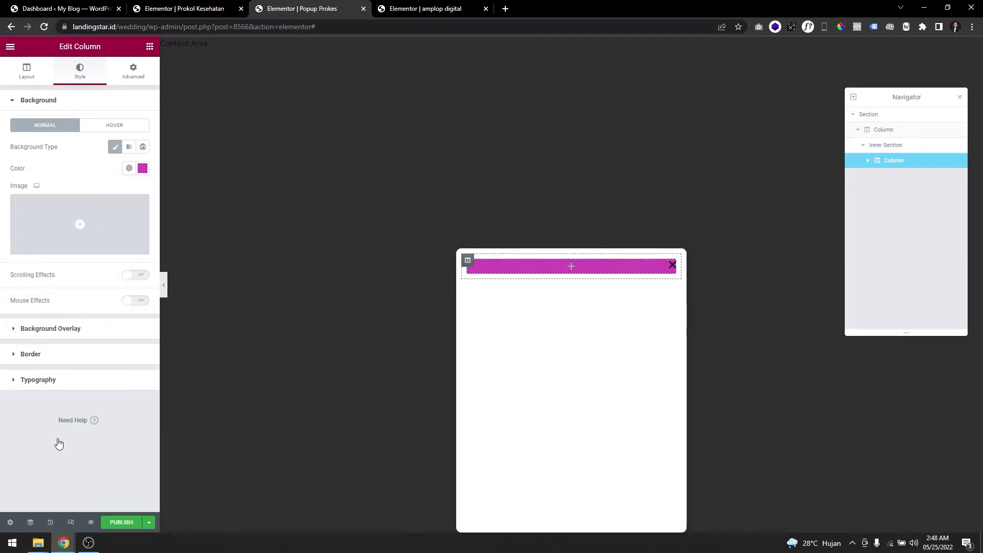
Set the popup close button's color to white and its vertical position to 4.4, comparing with the Prokol Kesehatan popup.
{"action": "left_click", "coordinate": [10, 522]}
{"action": "left_click", "coordinate": [80, 71]}
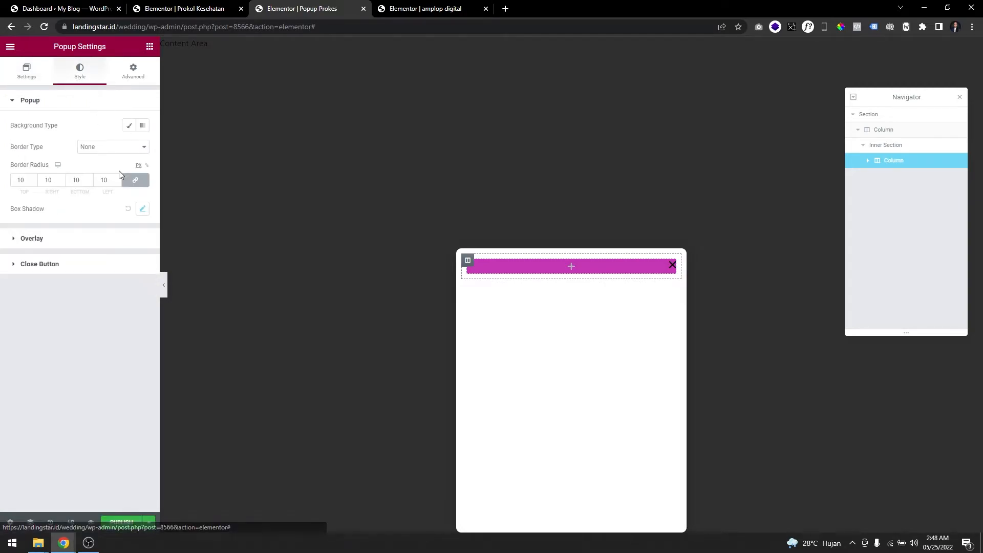
{"action": "left_click", "coordinate": [96, 270]}
{"action": "left_click", "coordinate": [143, 293]}
{"action": "left_click_drag", "start_coordinate": [54, 354], "coordinate": [9, 302]}
{"action": "left_click", "coordinate": [216, 324]}
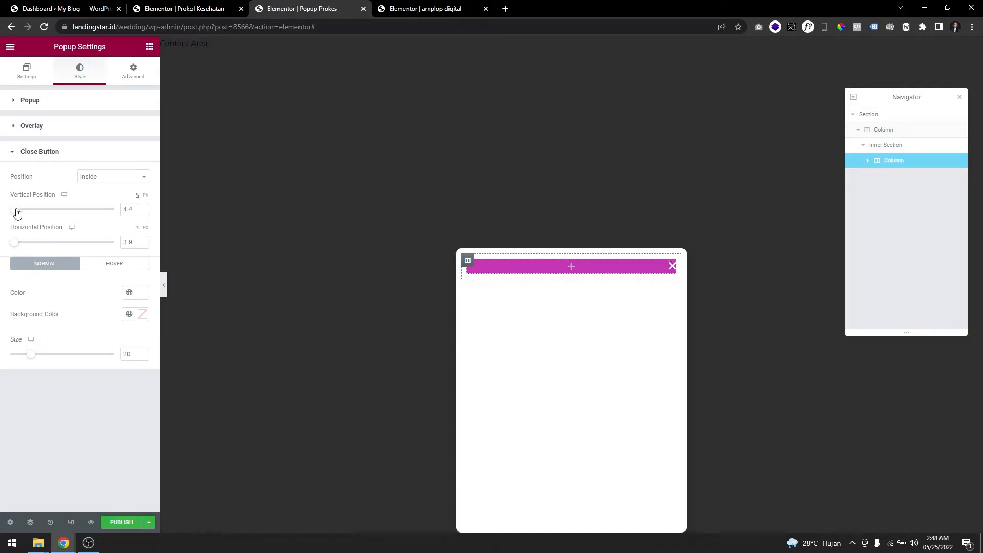
{"action": "left_click", "coordinate": [208, 8]}
{"action": "left_click", "coordinate": [308, 8]}
Add a heading to the magenta column, title it Protokol Kesehatan and center it.
{"action": "left_click", "coordinate": [149, 46]}
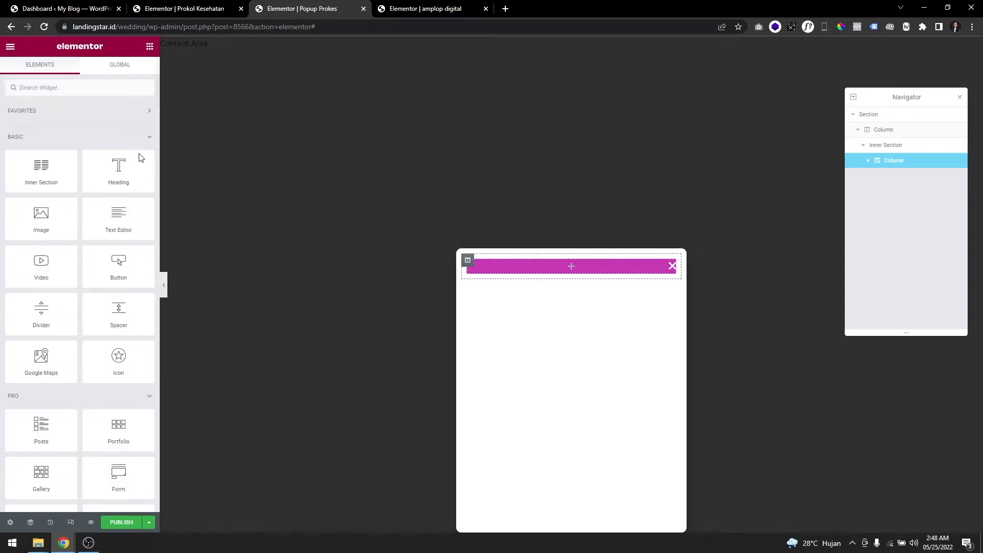
{"action": "left_click_drag", "start_coordinate": [132, 172], "coordinate": [582, 277]}
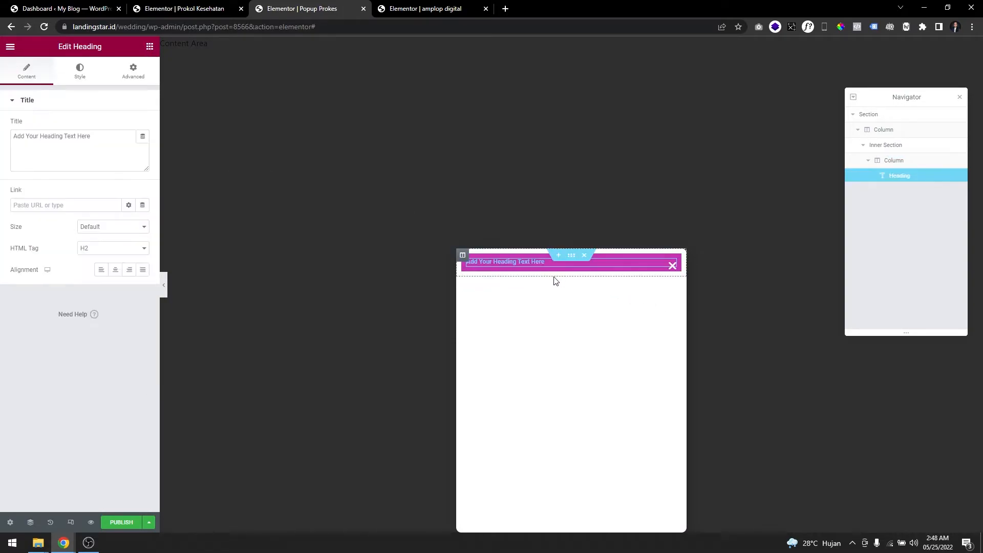
{"action": "left_click_drag", "start_coordinate": [116, 150], "coordinate": [9, 148]}
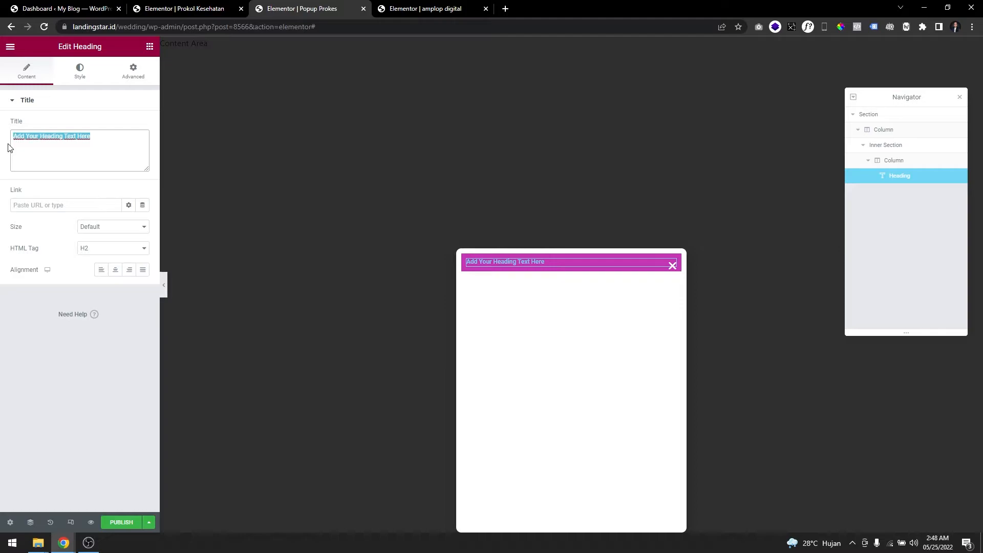
{"action": "type", "text": "Protokol Kesehatan"}
{"action": "key", "text": "ctrl+a"}
{"action": "left_click", "coordinate": [115, 270]}
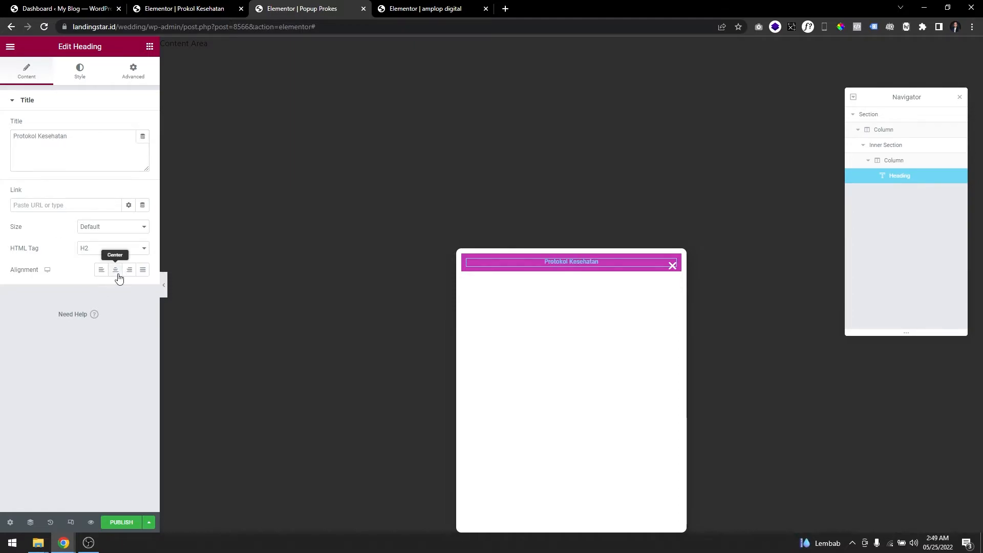
Set the Protokol Kesehatan heading's text color to white and its font size to 25 px.
{"action": "left_click", "coordinate": [87, 75]}
{"action": "left_click", "coordinate": [142, 125]}
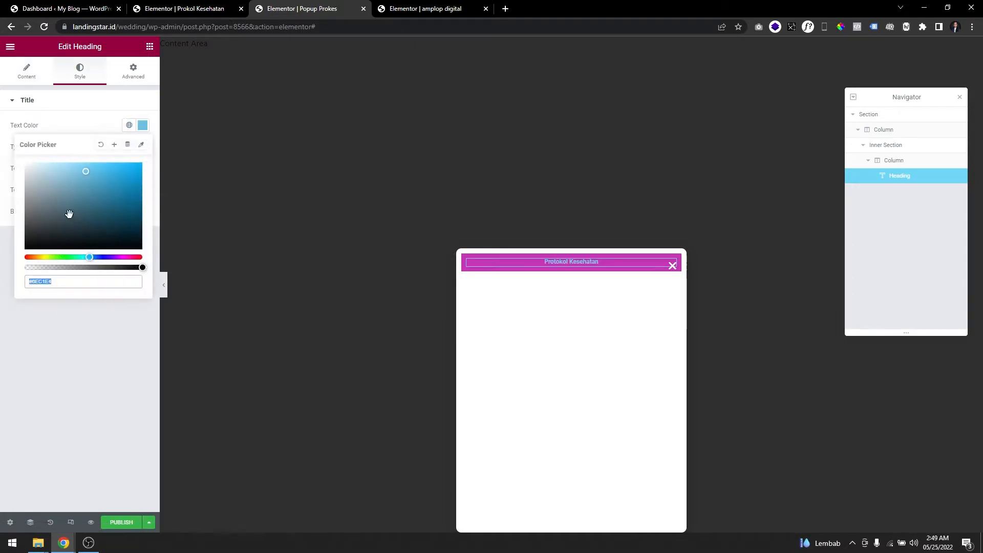
{"action": "left_click", "coordinate": [143, 147]}
{"action": "left_click", "coordinate": [29, 229]}
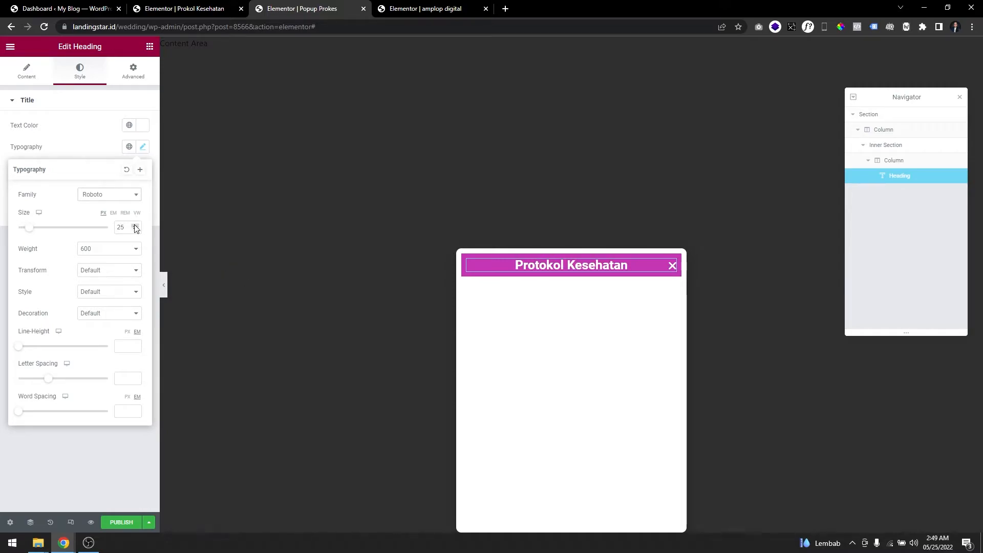
Round the heading column's corners with a border radius of 10 px on all sides, checking against the Prokol Kesehatan popup.
{"action": "left_click", "coordinate": [468, 261]}
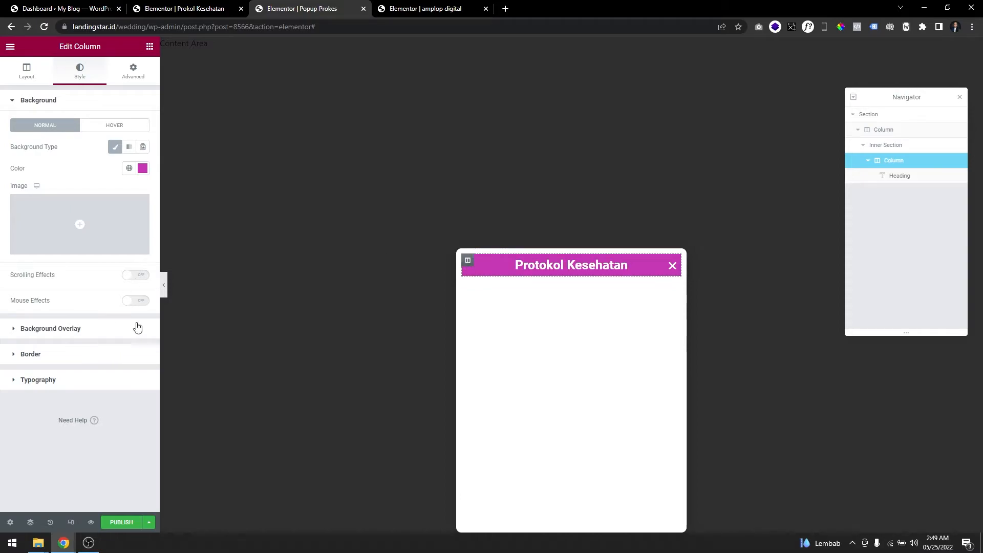
{"action": "left_click", "coordinate": [131, 352]}
{"action": "left_click", "coordinate": [192, 6]}
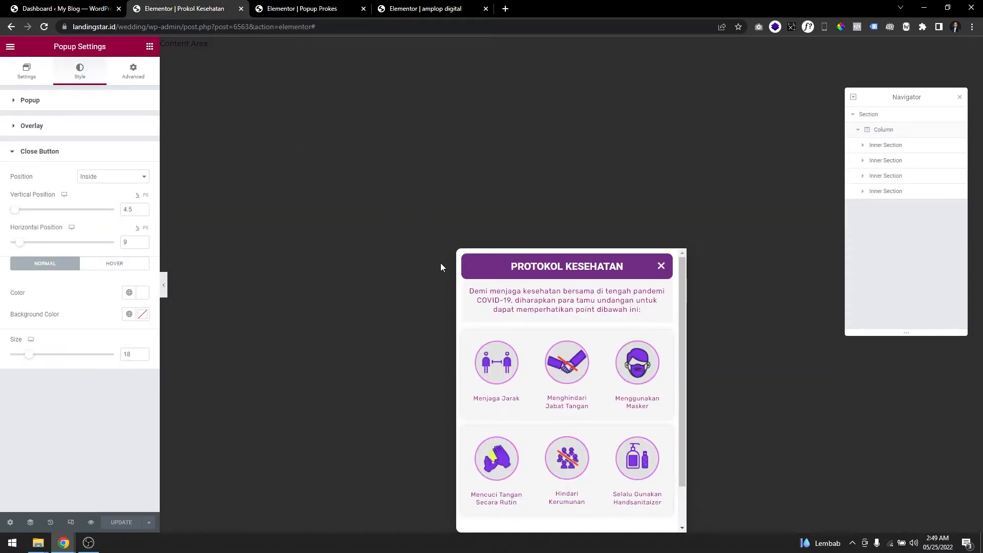
{"action": "left_click", "coordinate": [307, 8]}
{"action": "type", "text": "10"}
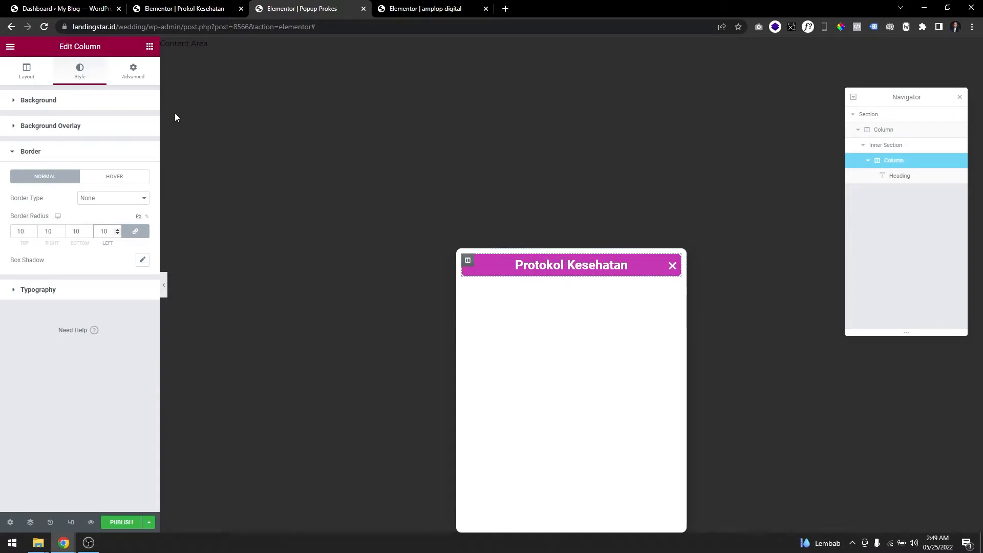
Darken the heading column's background color to a deep purple.
{"action": "left_click", "coordinate": [78, 108]}
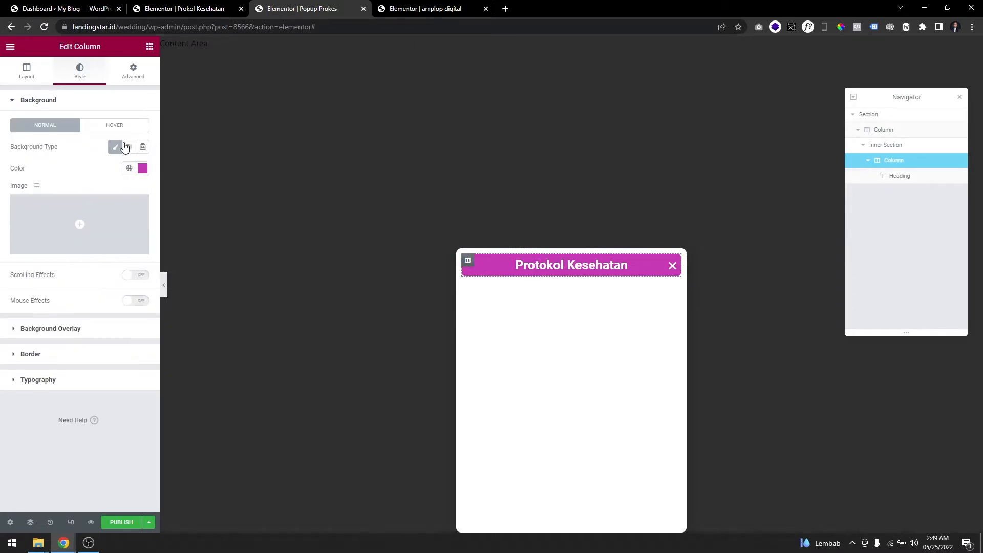
{"action": "left_click", "coordinate": [142, 168]}
{"action": "left_click_drag", "start_coordinate": [122, 255], "coordinate": [124, 262]}
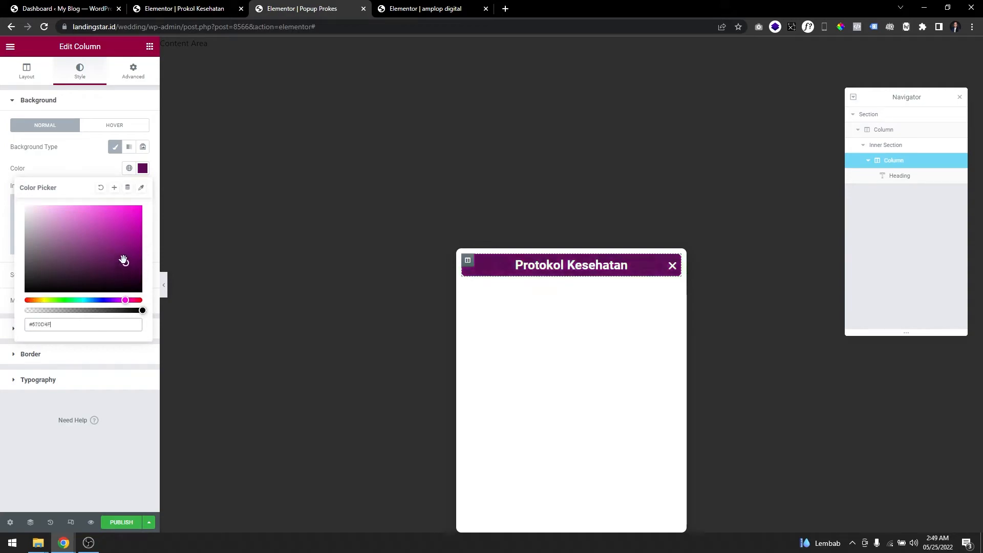
{"action": "left_click", "coordinate": [615, 318]}
Reduce the Protokol Kesehatan heading's font size to 20 px.
{"action": "left_click", "coordinate": [622, 265]}
{"action": "left_click", "coordinate": [143, 147]}
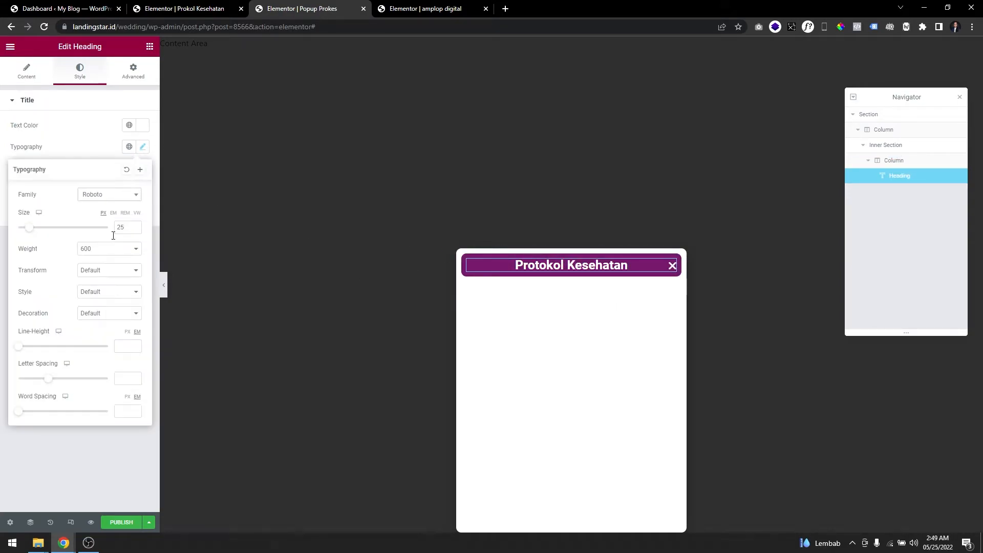
{"action": "left_click", "coordinate": [119, 229]}
{"action": "type", "text": "20"}
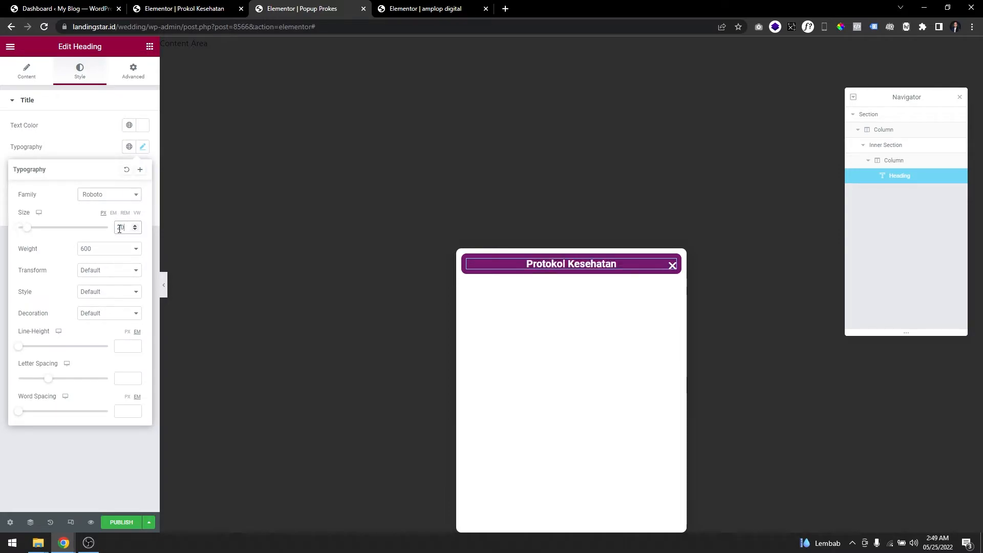
Set the heading column's padding to 15 px on all sides.
{"action": "left_click", "coordinate": [467, 262]}
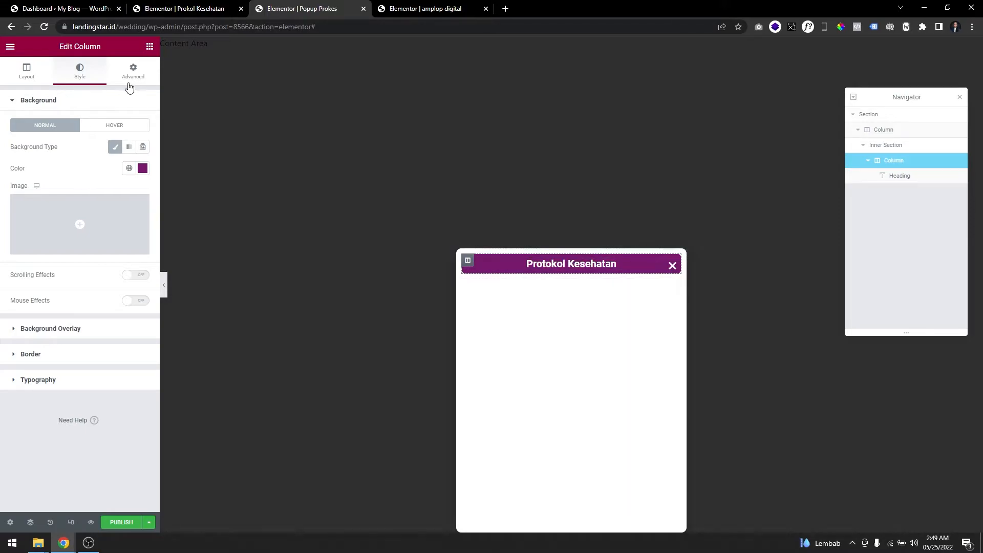
{"action": "left_click", "coordinate": [140, 84]}
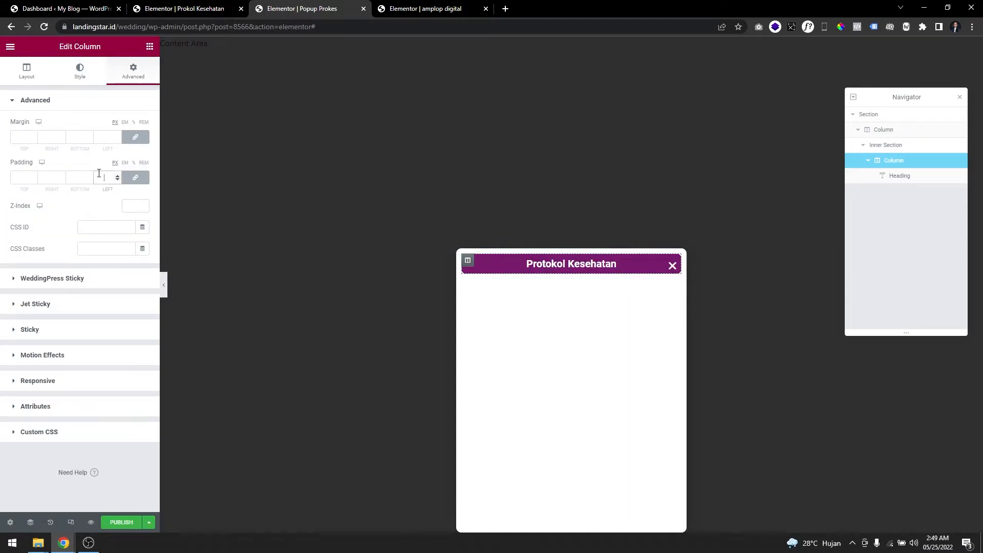
{"action": "key", "text": "BackSpace"}
{"action": "key", "text": "BackSpace"}
{"action": "type", "text": "2"}
{"action": "key", "text": "BackSpace"}
{"action": "type", "text": "15"}
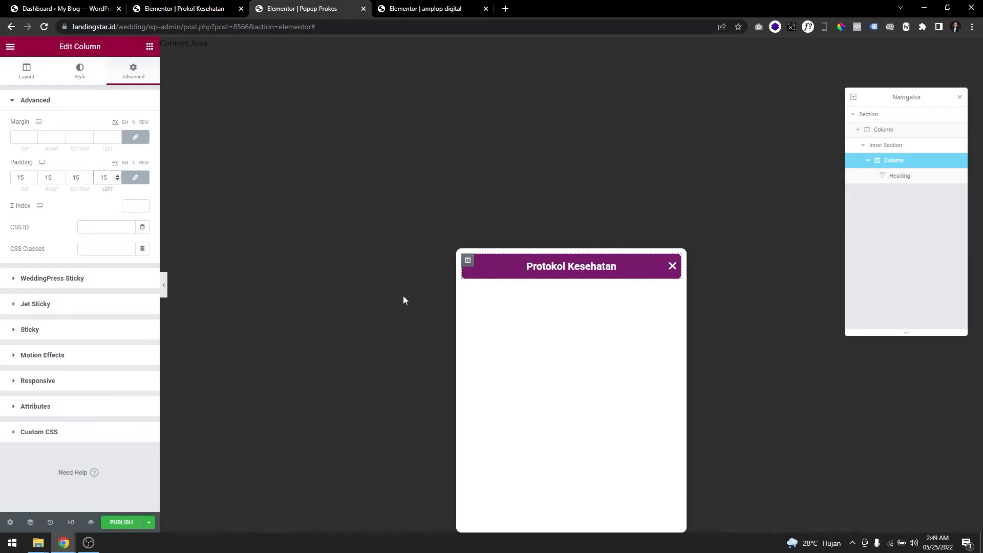
Set the popup close button's vertical and horizontal positions to 4.5, keeping its size at 20.
{"action": "left_click", "coordinate": [10, 522]}
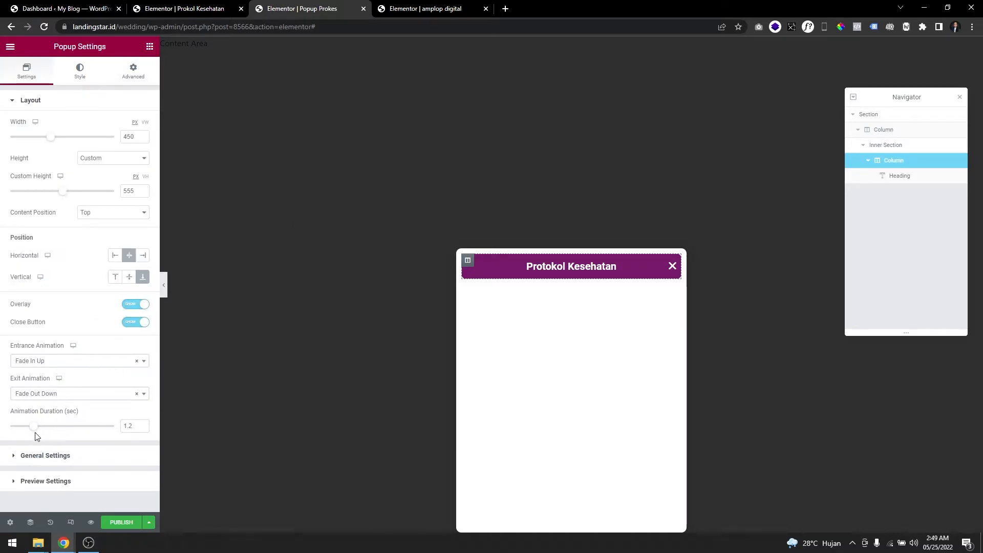
{"action": "left_click", "coordinate": [78, 81]}
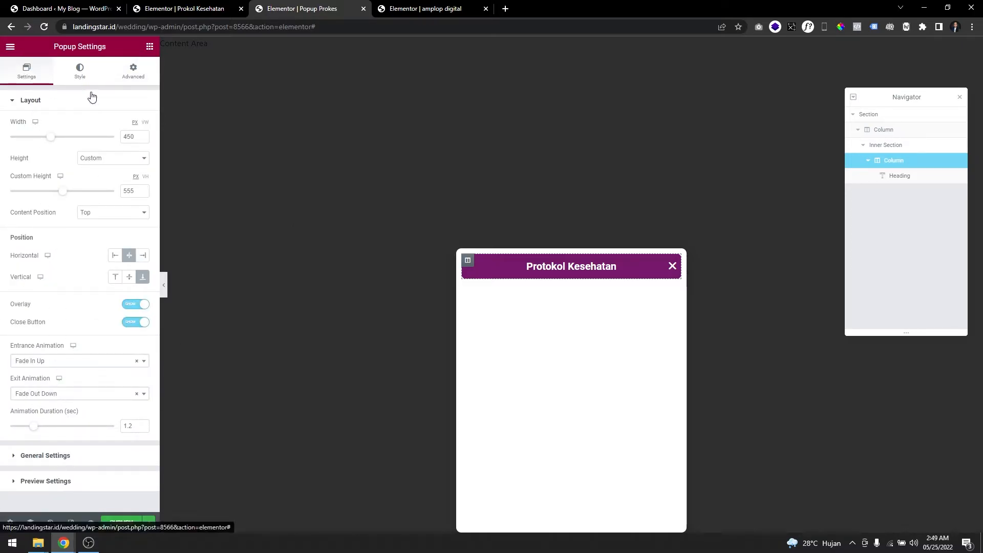
{"action": "left_click", "coordinate": [88, 242]}
{"action": "left_click", "coordinate": [73, 283]}
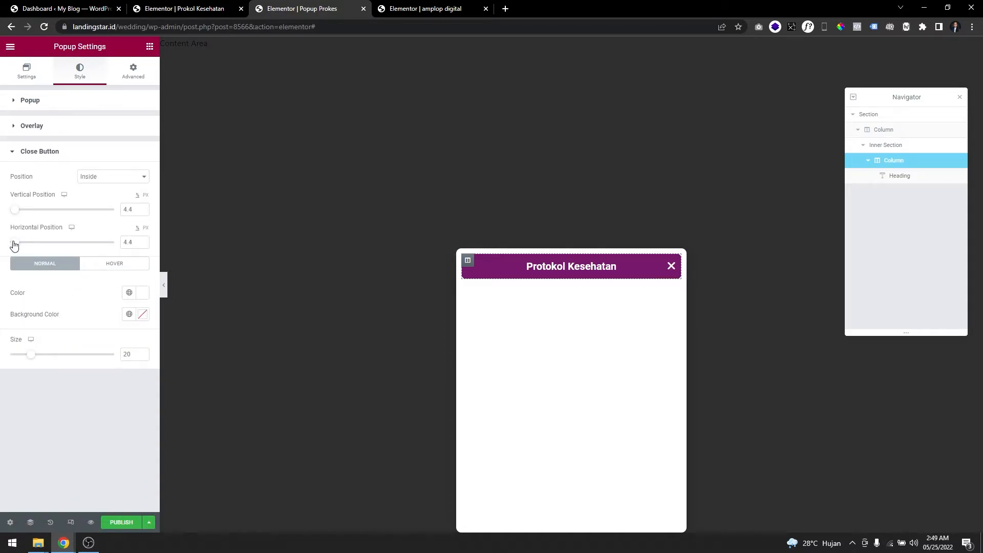
{"action": "left_click", "coordinate": [143, 240]}
{"action": "left_click", "coordinate": [143, 207]}
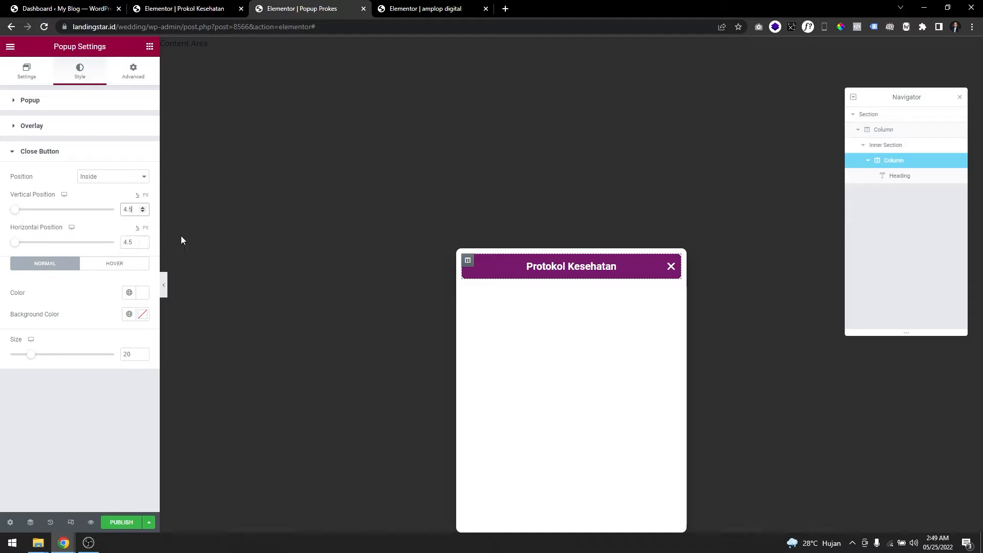
{"action": "double_click", "coordinate": [125, 354]}
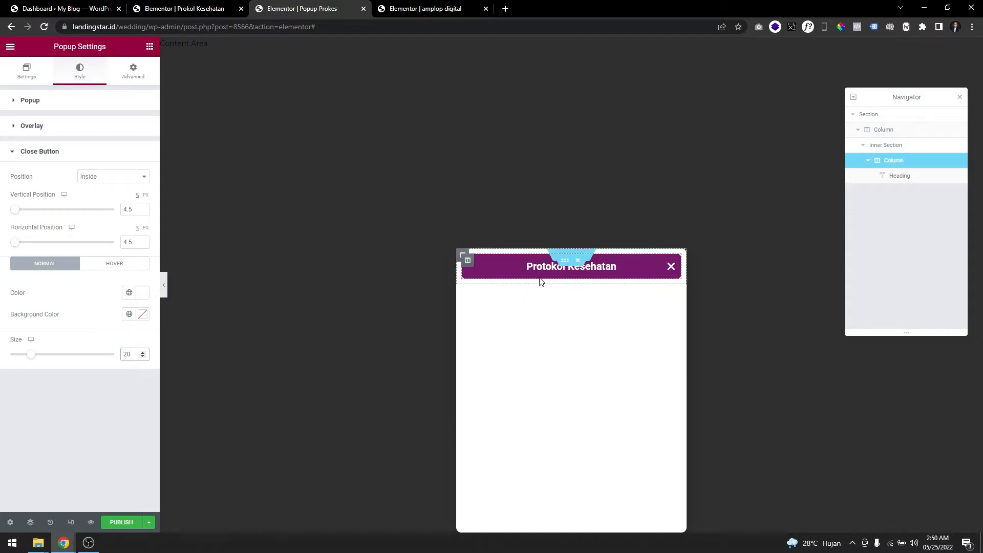
Duplicate the inner section that holds the Protokol Kesehatan heading.
{"action": "left_click", "coordinate": [565, 260]}
{"action": "right_click", "coordinate": [563, 264]}
{"action": "left_click", "coordinate": [581, 287]}
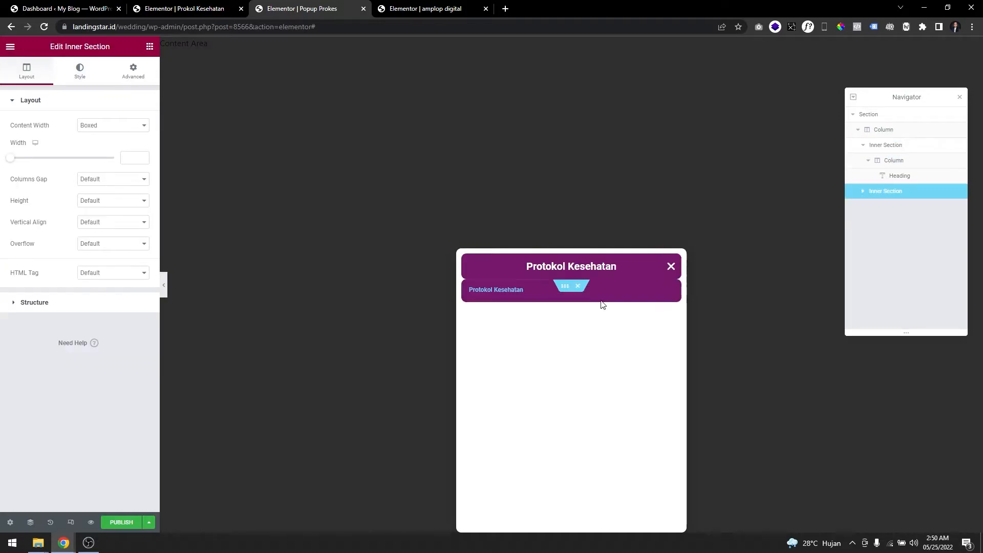
Unlink the duplicated inner section's margin values and set its top margin to 10 px.
{"action": "left_click", "coordinate": [467, 288]}
{"action": "left_click", "coordinate": [566, 287]}
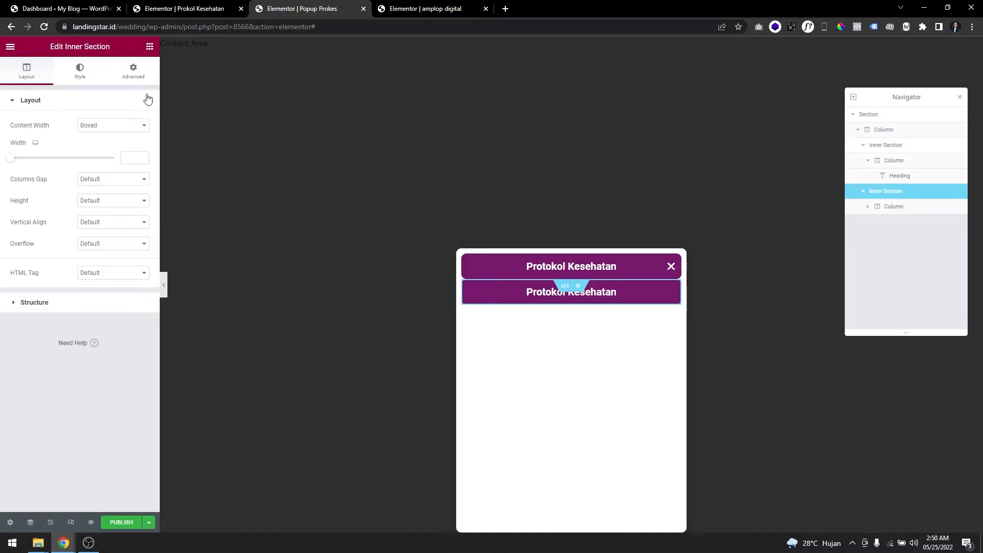
{"action": "left_click", "coordinate": [133, 71]}
{"action": "left_click", "coordinate": [135, 137]}
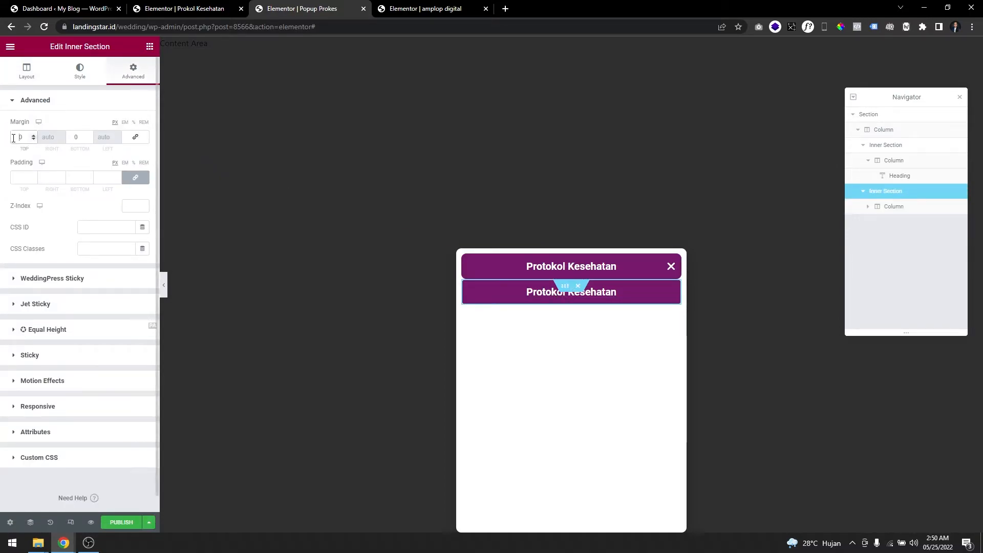
Change the background color of the duplicated inner section's column to light grey.
{"action": "left_click", "coordinate": [468, 291]}
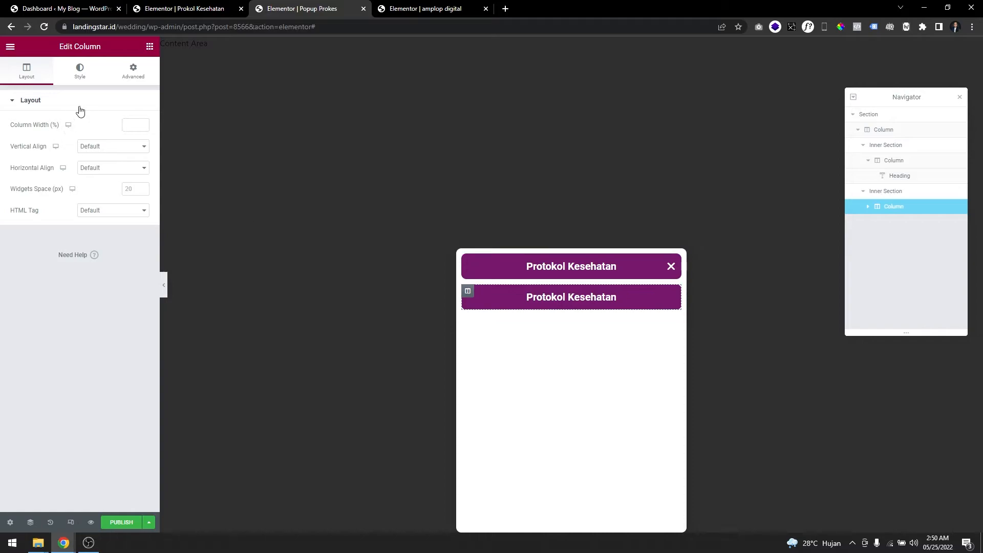
{"action": "left_click", "coordinate": [80, 71]}
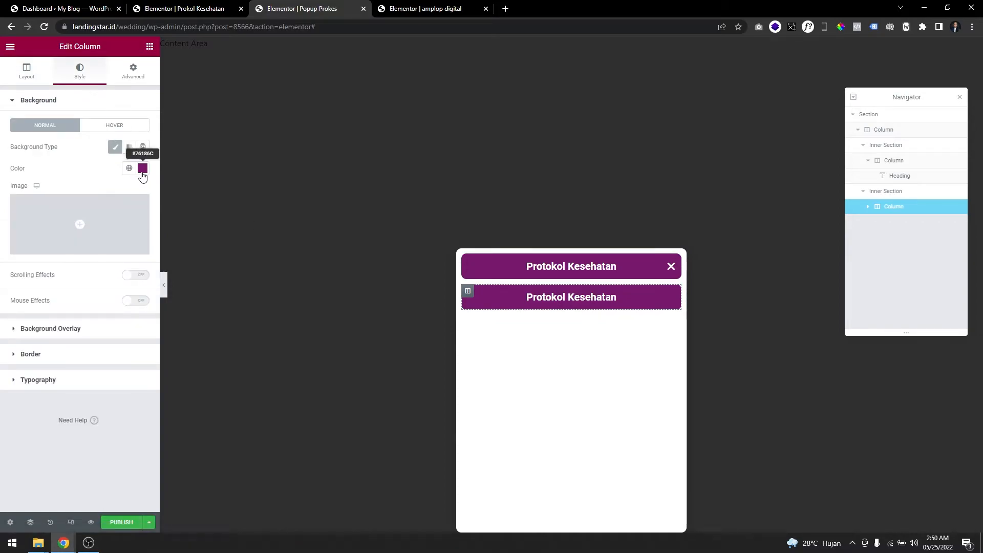
{"action": "left_click", "coordinate": [142, 169]}
{"action": "type", "text": "#EFEFEF"}
{"action": "left_click_drag", "start_coordinate": [15, 211], "coordinate": [15, 210]}
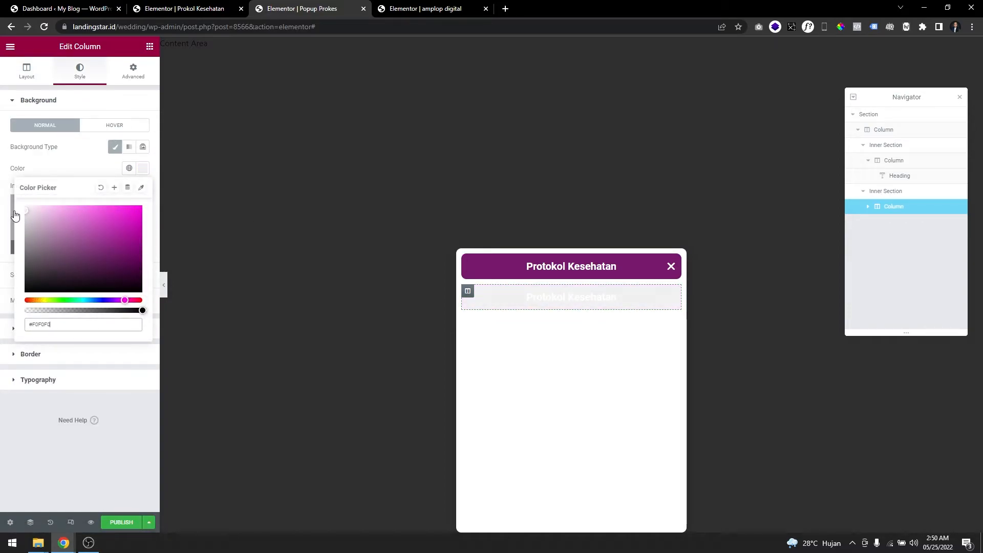
{"action": "left_click", "coordinate": [59, 173]}
{"action": "left_click", "coordinate": [142, 168]}
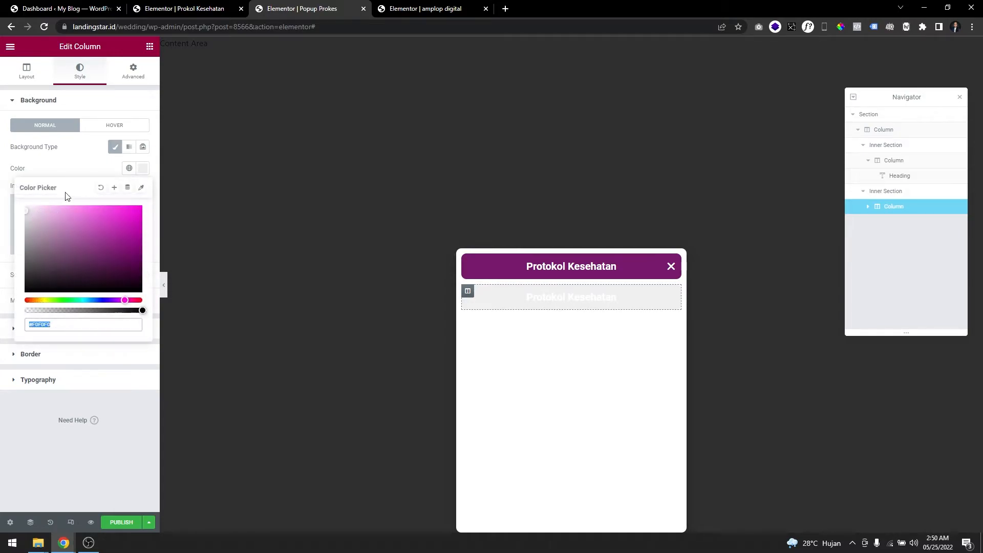
Set the duplicated heading's text color to dark grey.
{"action": "left_click", "coordinate": [537, 298]}
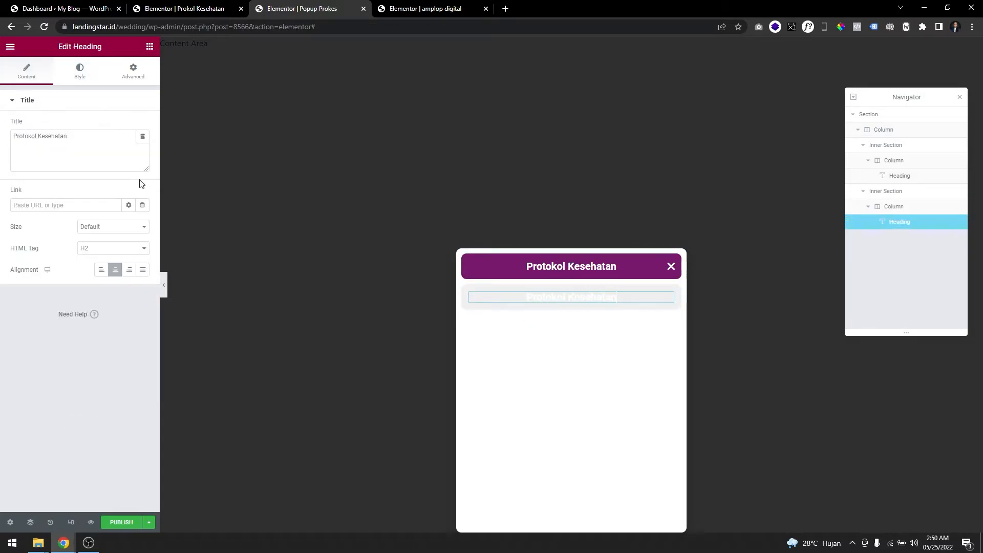
{"action": "left_click", "coordinate": [80, 71]}
{"action": "left_click", "coordinate": [143, 125]}
{"action": "left_click_drag", "start_coordinate": [46, 213], "coordinate": [20, 238]}
Replace the duplicated heading's title with the intro text copied from the Prokol Kesehatan popup, starting "Demi menjaga kesehatan bersama".
{"action": "left_click", "coordinate": [245, 5]}
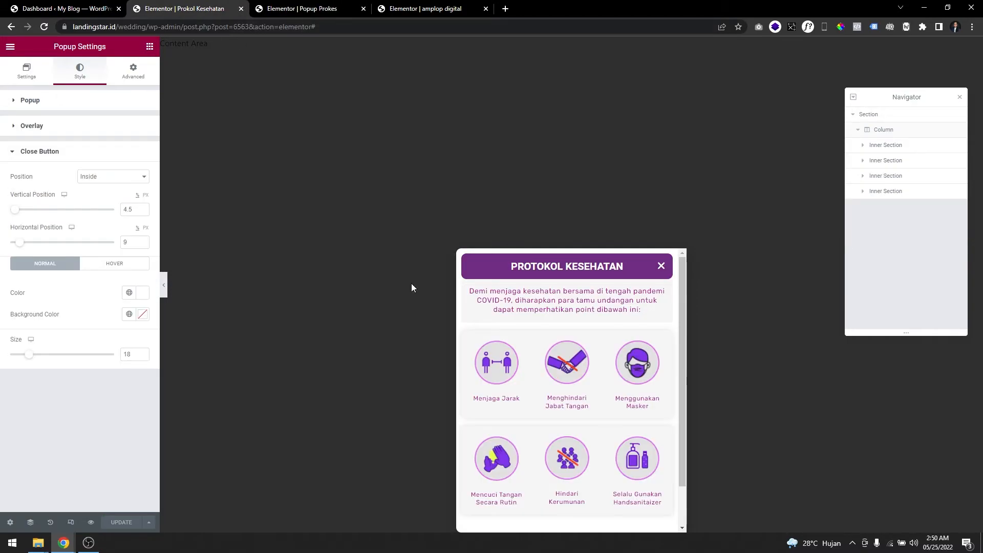
{"action": "left_click", "coordinate": [493, 296]}
{"action": "key", "text": "ctrl+a"}
{"action": "key", "text": "ctrl+c"}
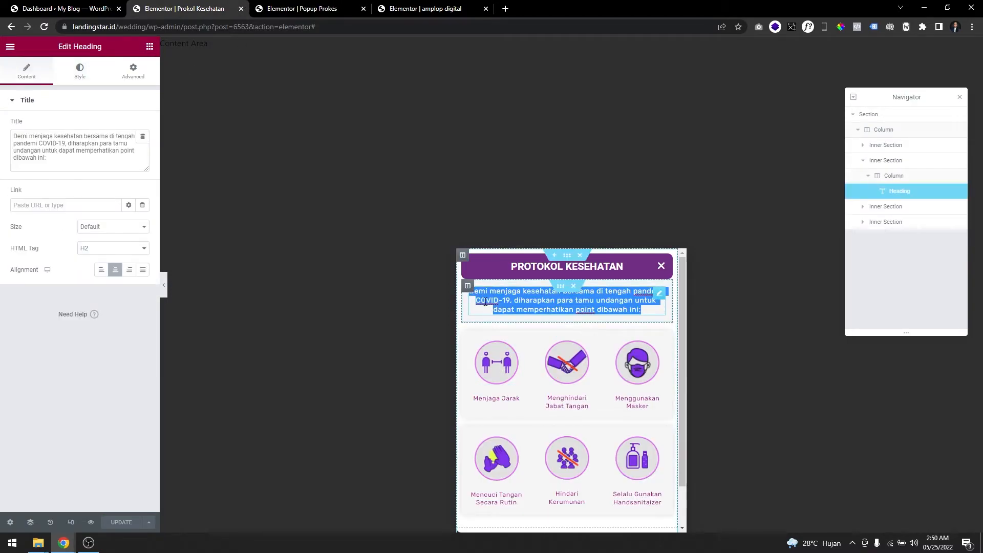
{"action": "left_click", "coordinate": [304, 11]}
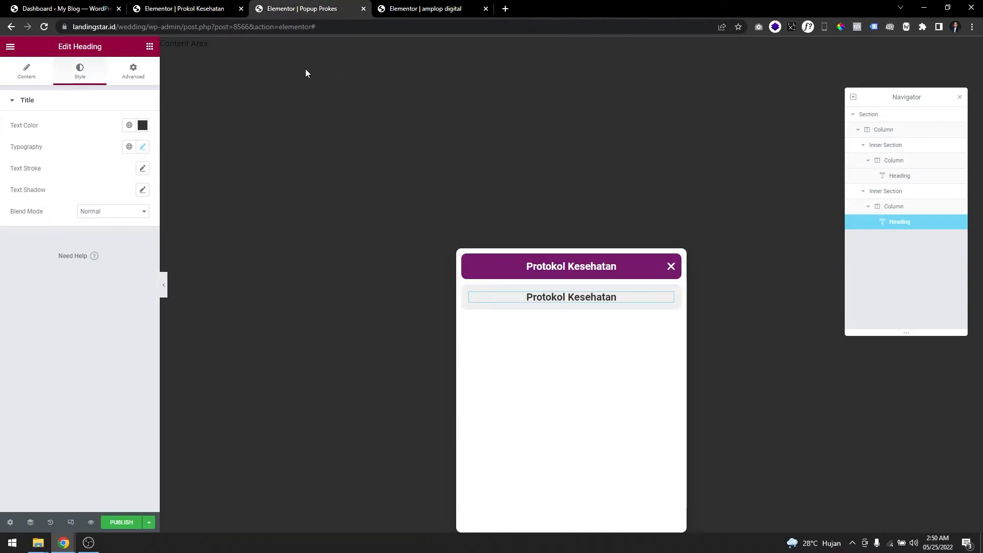
{"action": "left_click", "coordinate": [35, 81]}
{"action": "left_click", "coordinate": [79, 152]}
{"action": "key", "text": "ctrl+a"}
{"action": "key", "text": "ctrl+v"}
{"action": "key", "text": "ctrl+a"}
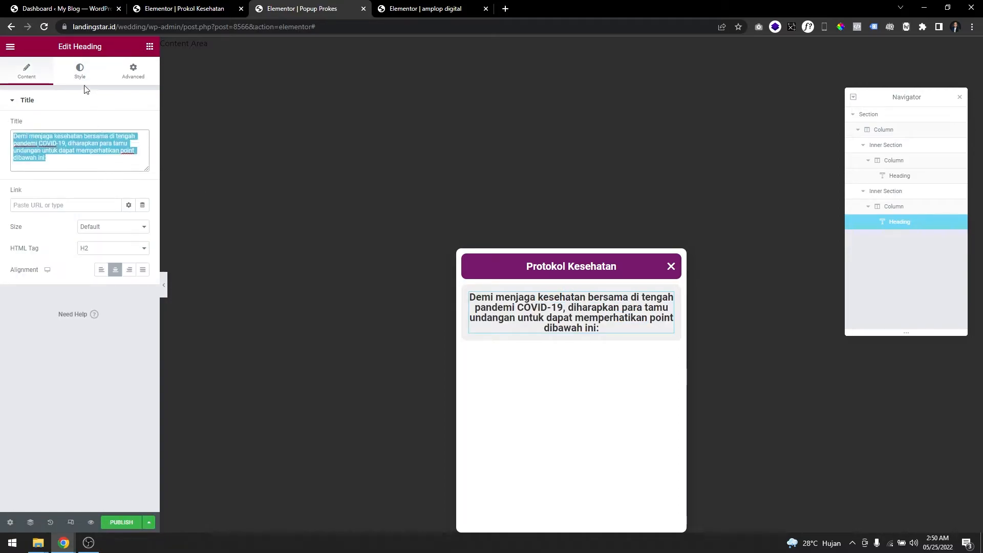
Change the intro heading's text color to a pinkish magenta.
{"action": "left_click", "coordinate": [80, 72]}
{"action": "left_click", "coordinate": [142, 125]}
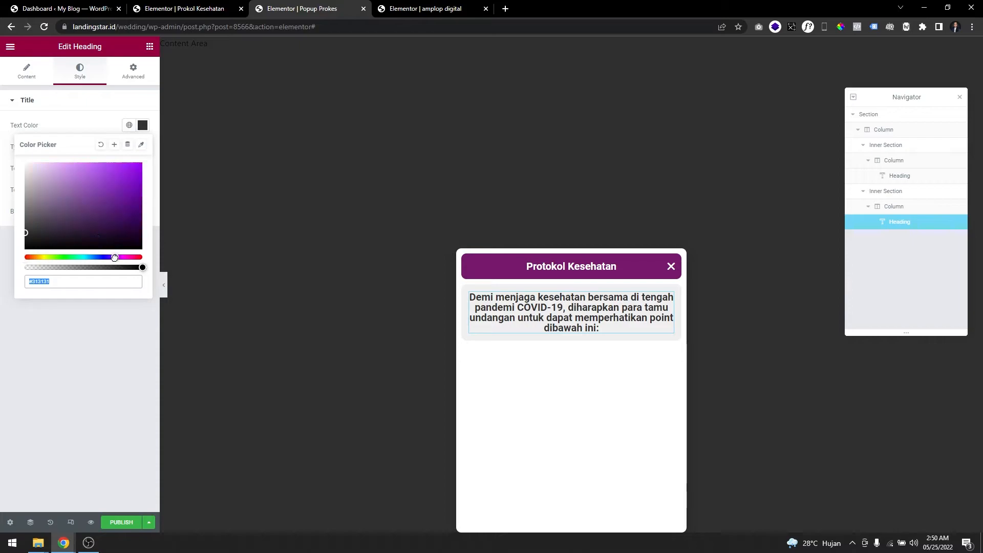
{"action": "left_click_drag", "start_coordinate": [114, 258], "coordinate": [127, 258]}
{"action": "left_click", "coordinate": [109, 170]}
Set the intro heading's typography to size 14 px, weight 400 and line height 1.4 em.
{"action": "left_click", "coordinate": [143, 147]}
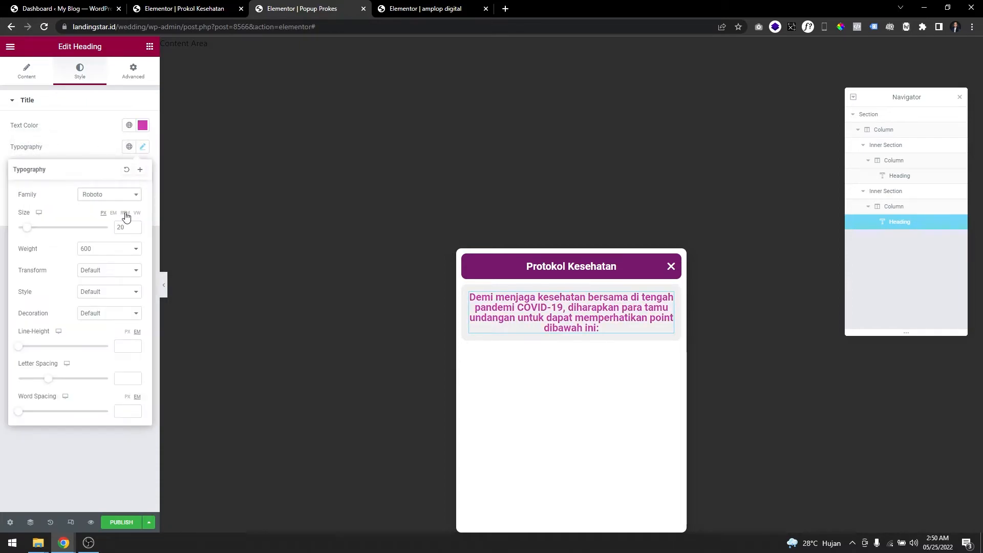
{"action": "left_click", "coordinate": [110, 249]}
{"action": "left_click", "coordinate": [98, 265]}
{"action": "left_click", "coordinate": [99, 251]}
{"action": "left_click", "coordinate": [94, 283]}
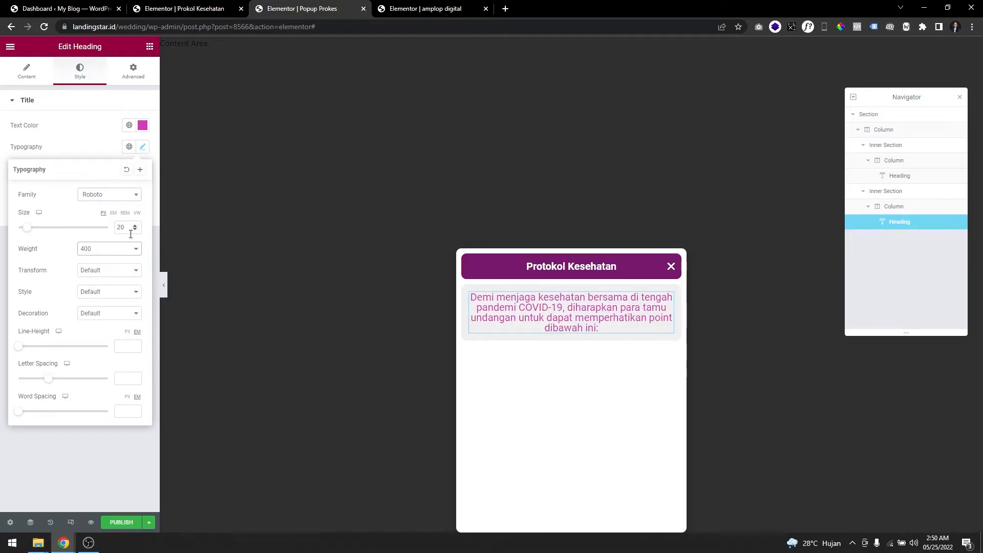
{"action": "type", "text": "16"}
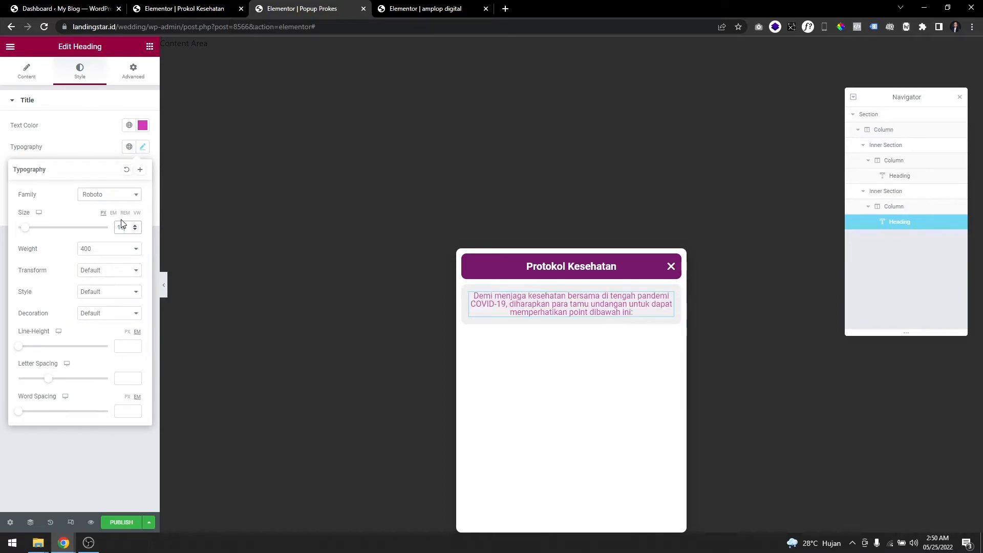
{"action": "left_click_drag", "start_coordinate": [17, 350], "coordinate": [29, 352]}
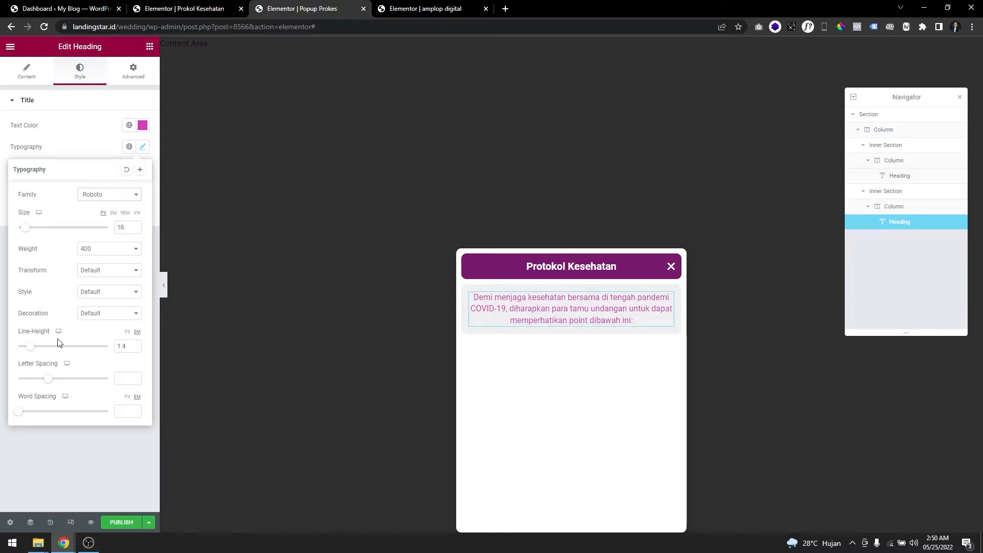
{"action": "double_click", "coordinate": [137, 231]}
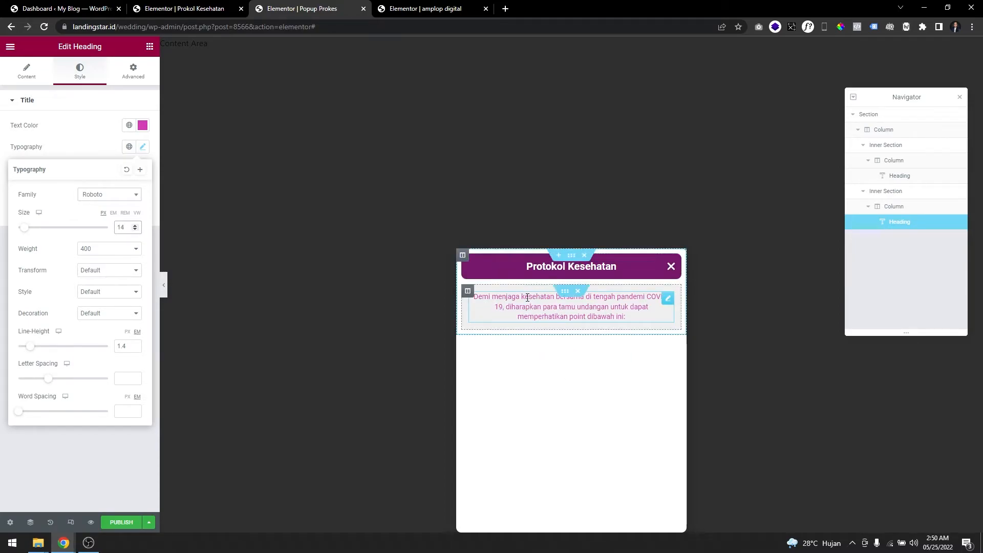
{"action": "left_click", "coordinate": [565, 291]}
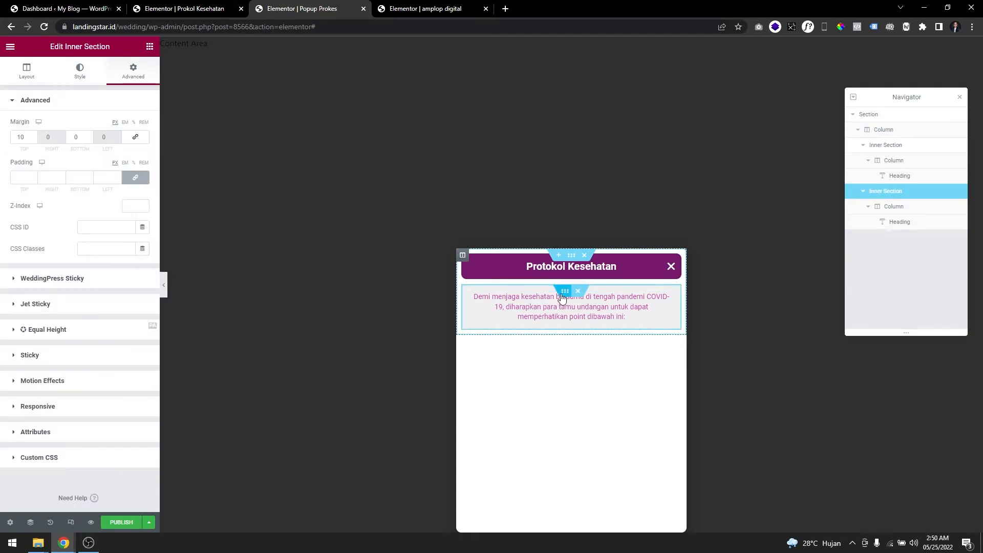
{"action": "left_click", "coordinate": [233, 4]}
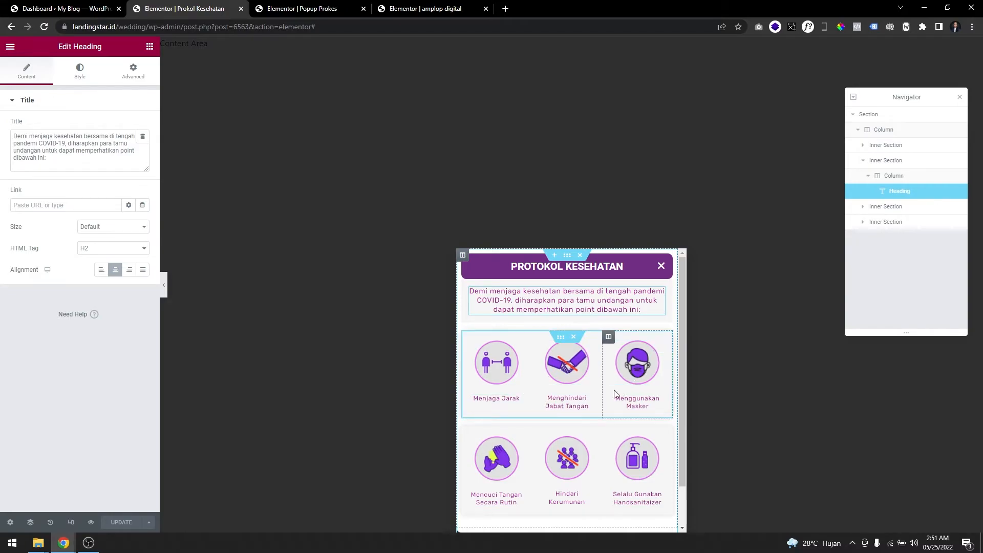
{"action": "left_click", "coordinate": [365, 12]}
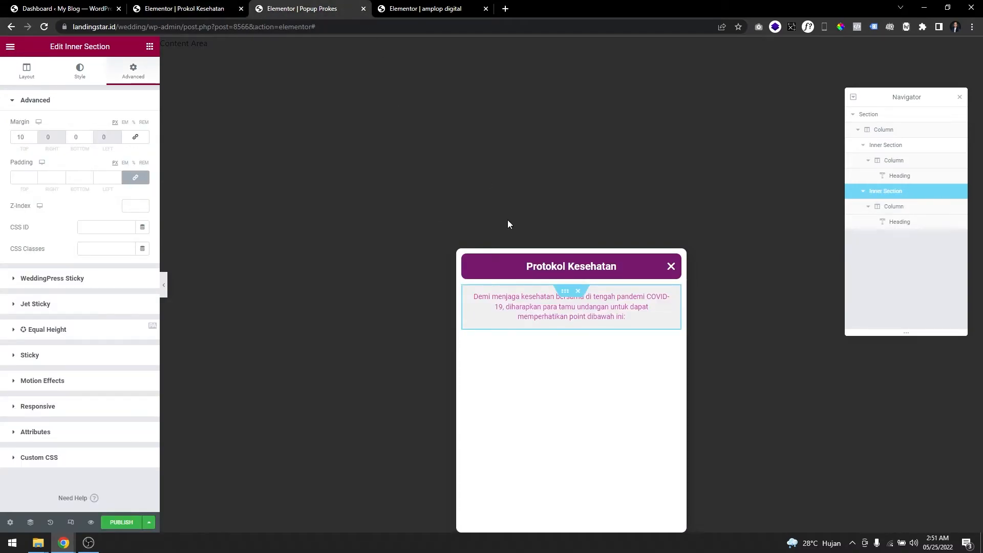
{"action": "right_click", "coordinate": [568, 295]}
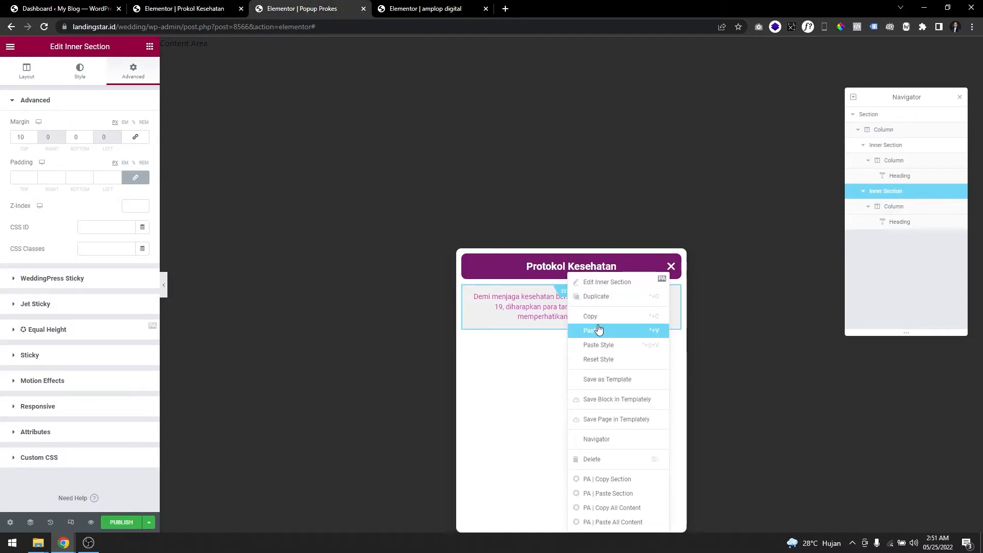
{"action": "left_click", "coordinate": [590, 297]}
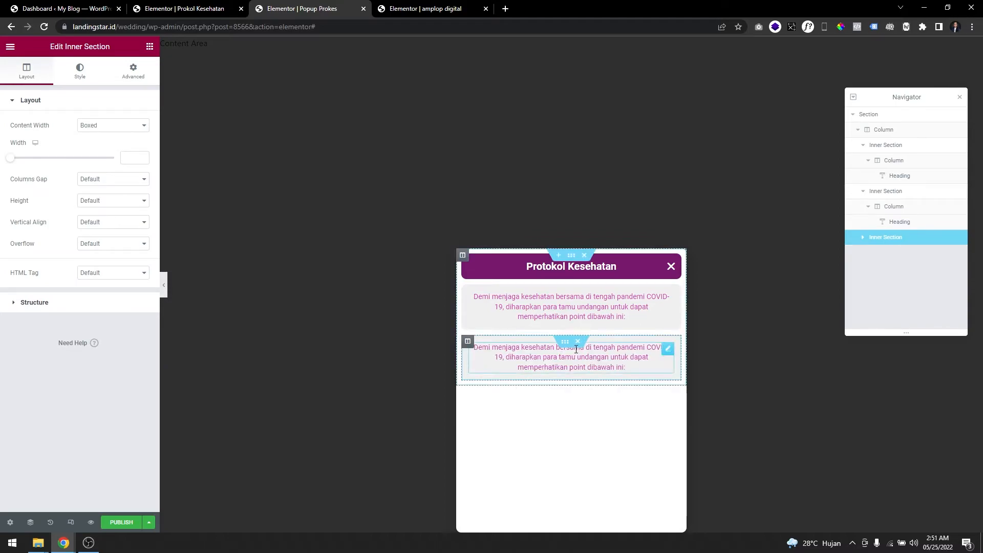
{"action": "left_click", "coordinate": [578, 341]}
Add a new inner section below the intro text and duplicate one of its columns to make three columns.
{"action": "left_click_drag", "start_coordinate": [41, 168], "coordinate": [550, 321]}
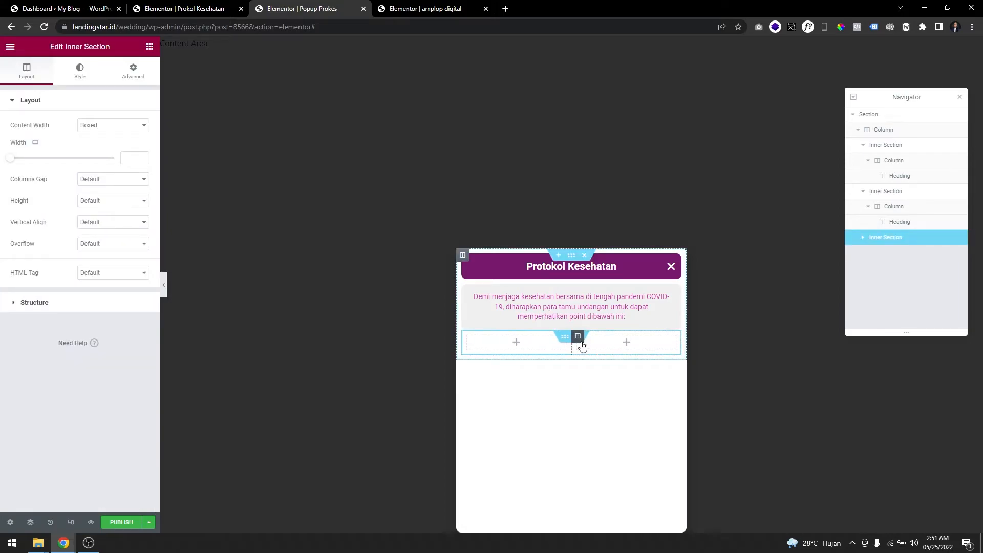
{"action": "right_click", "coordinate": [581, 342]}
{"action": "left_click", "coordinate": [619, 354]}
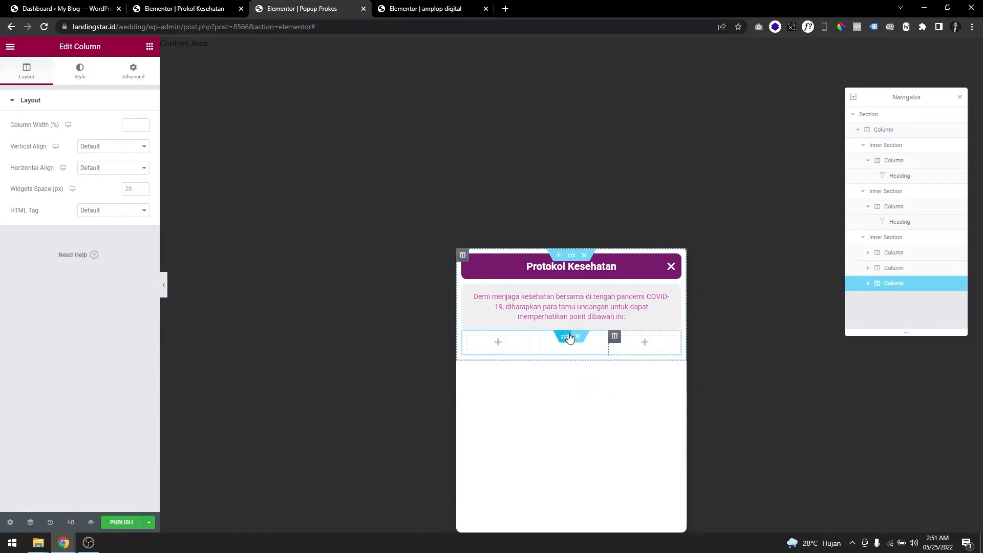
Set the three-column inner section's top margin to 30 px.
{"action": "left_click", "coordinate": [569, 337]}
{"action": "left_click", "coordinate": [131, 72]}
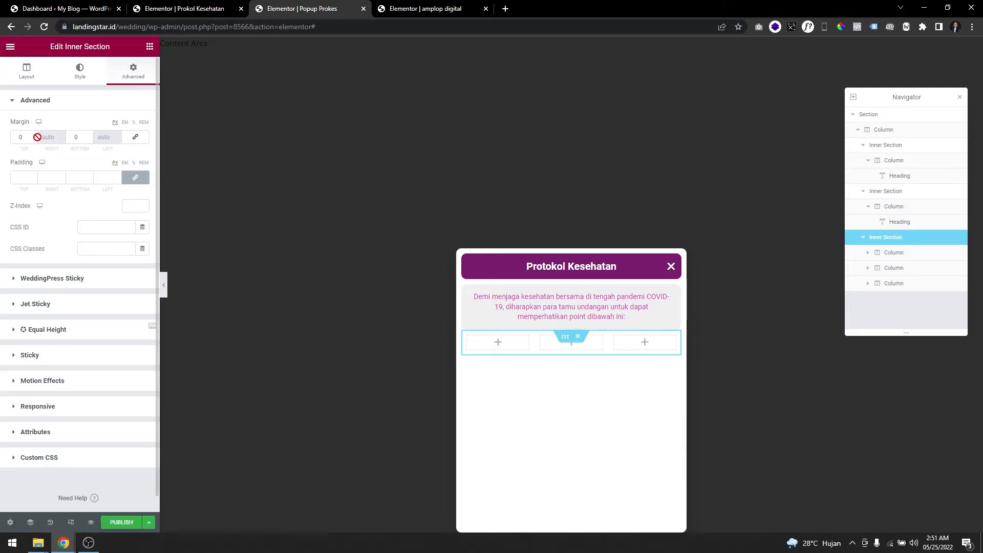
{"action": "type", "text": "5"}
{"action": "key", "text": "BackSpace"}
{"action": "type", "text": "3"}
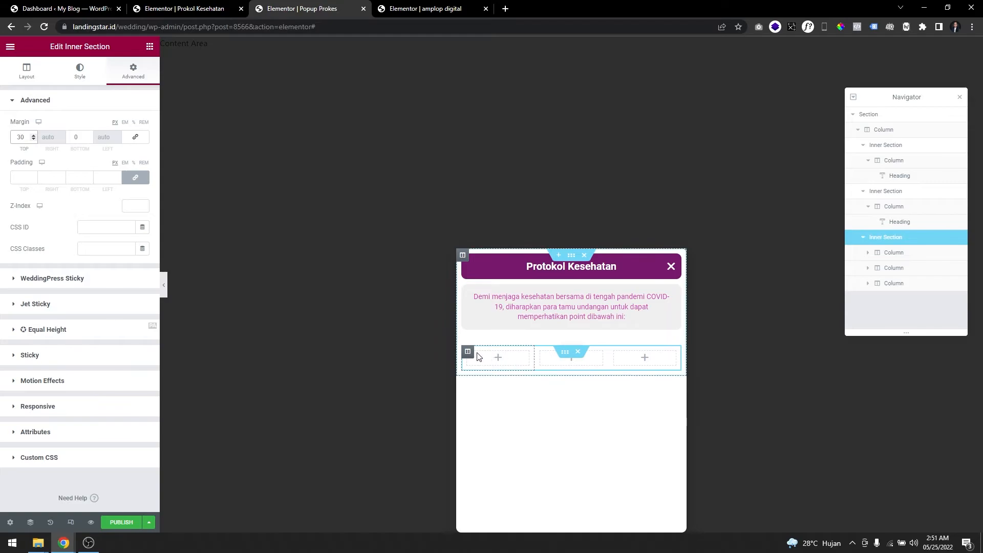
Give the three-column inner section a classic light grey background, using the Prokol Kesehatan popup as reference.
{"action": "left_click", "coordinate": [210, 7]}
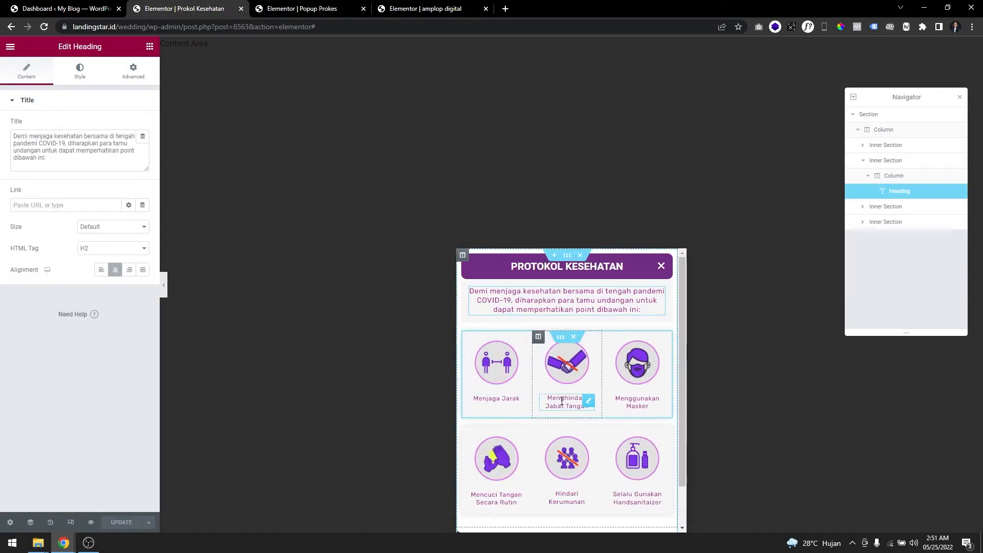
{"action": "left_click", "coordinate": [302, 8]}
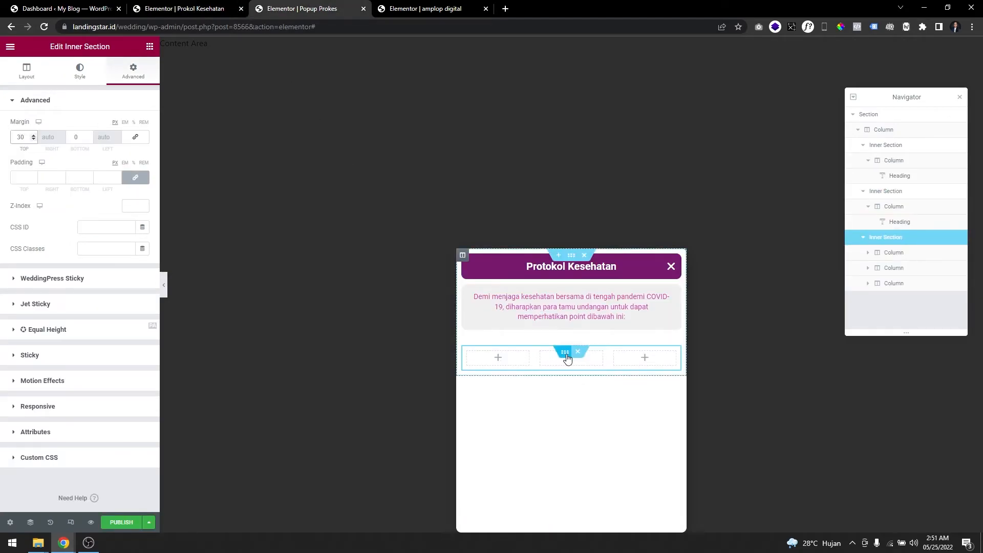
{"action": "left_click", "coordinate": [80, 70]}
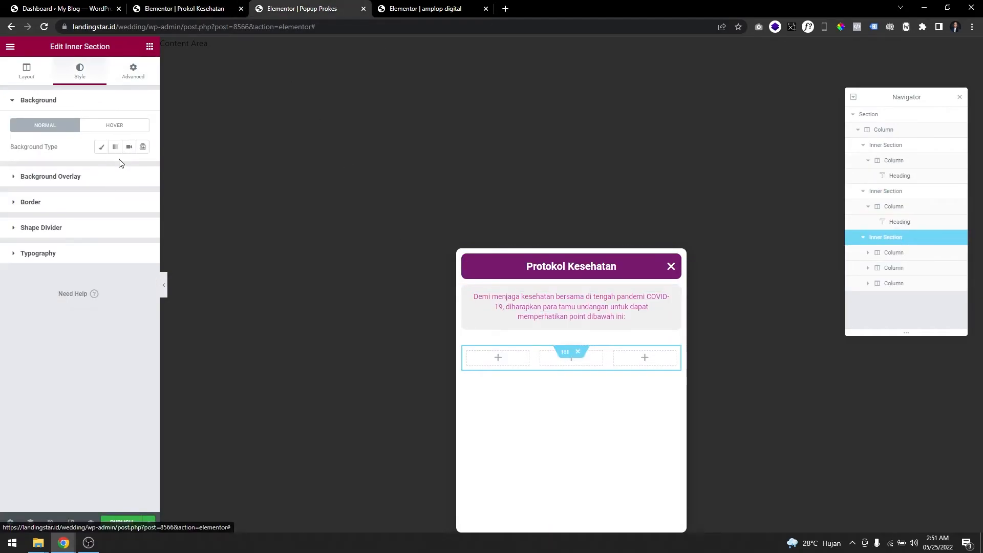
{"action": "left_click", "coordinate": [101, 147]}
{"action": "left_click", "coordinate": [143, 170]}
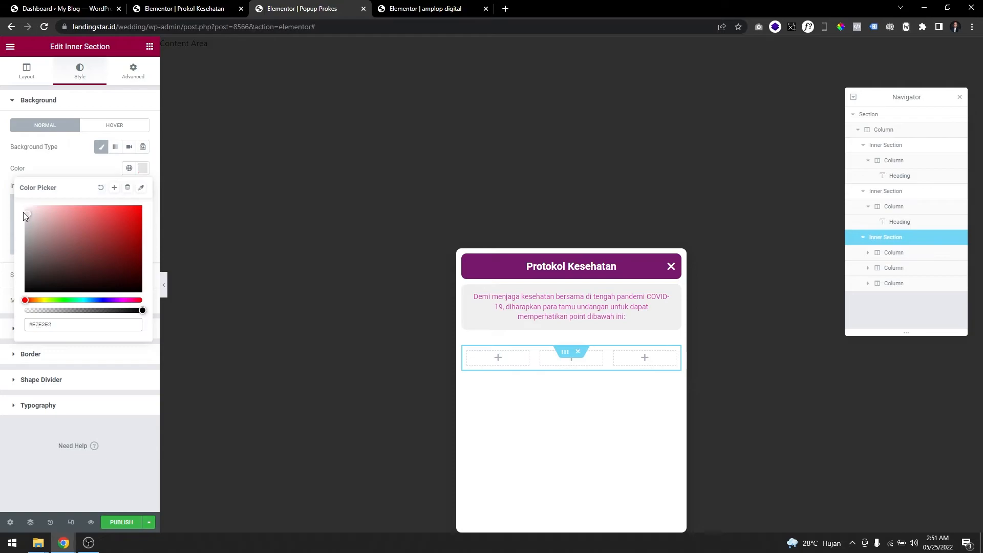
{"action": "left_click_drag", "start_coordinate": [24, 214], "coordinate": [21, 212]}
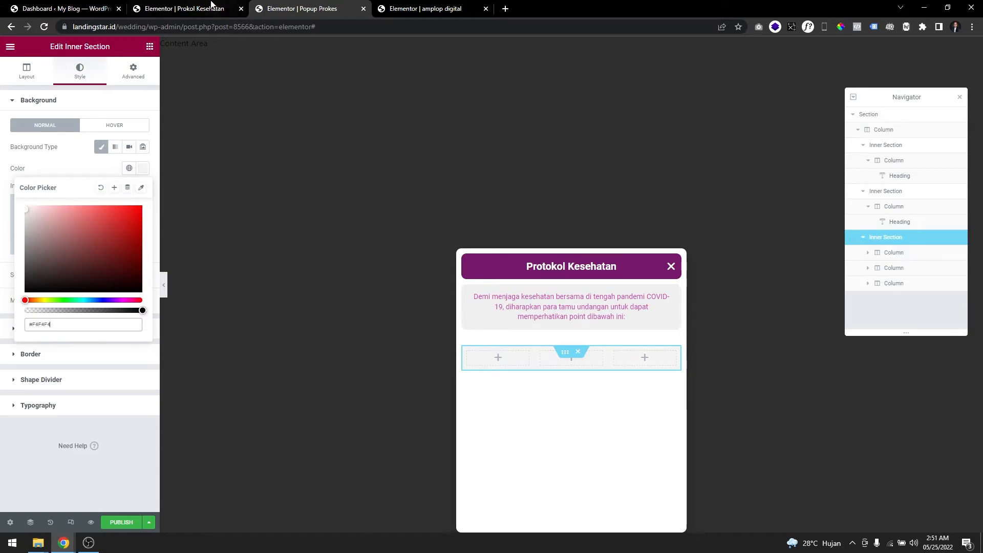
{"action": "left_click", "coordinate": [211, 6]}
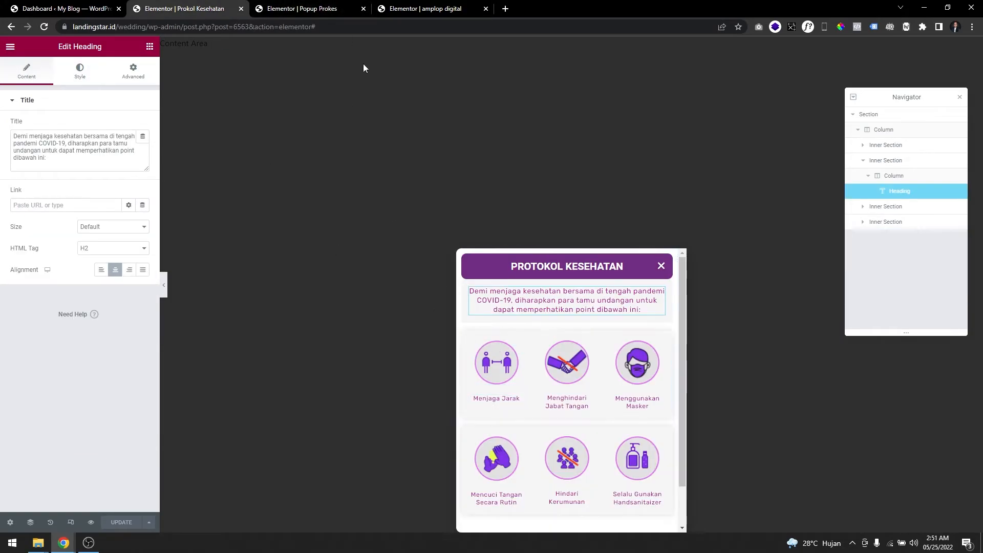
{"action": "key", "text": "ctrl+Tab"}
{"action": "left_click", "coordinate": [93, 157]}
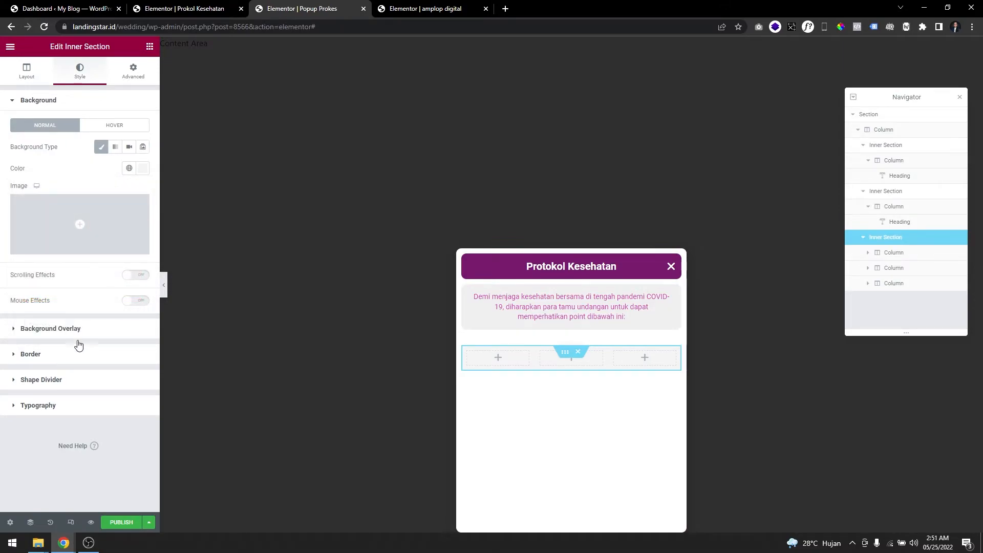
Round the three-column inner section's border to a 10 px radius and give it a semi-transparent light grey box shadow.
{"action": "left_click", "coordinate": [72, 353]}
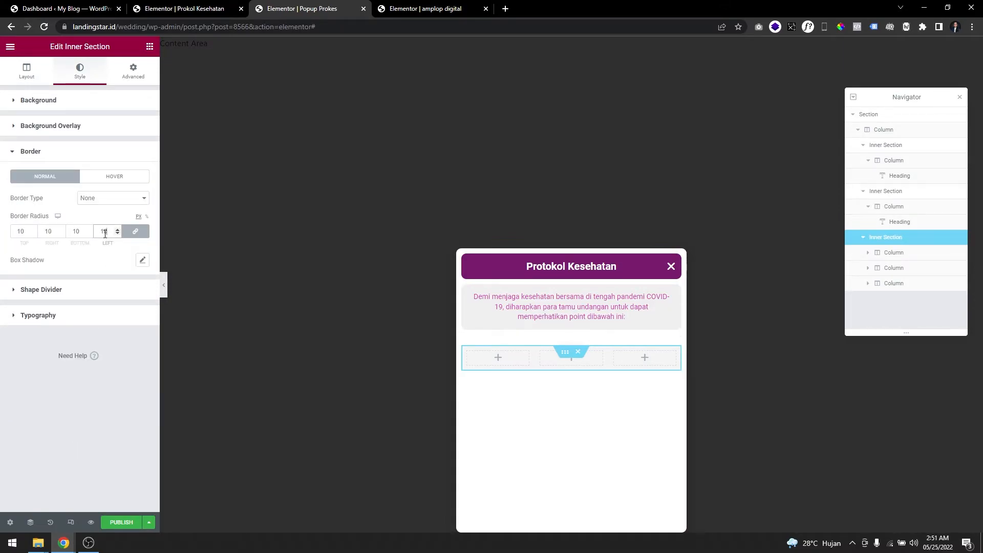
{"action": "left_click", "coordinate": [143, 260]}
{"action": "left_click", "coordinate": [135, 287]}
{"action": "left_click_drag", "start_coordinate": [39, 345], "coordinate": [10, 345]}
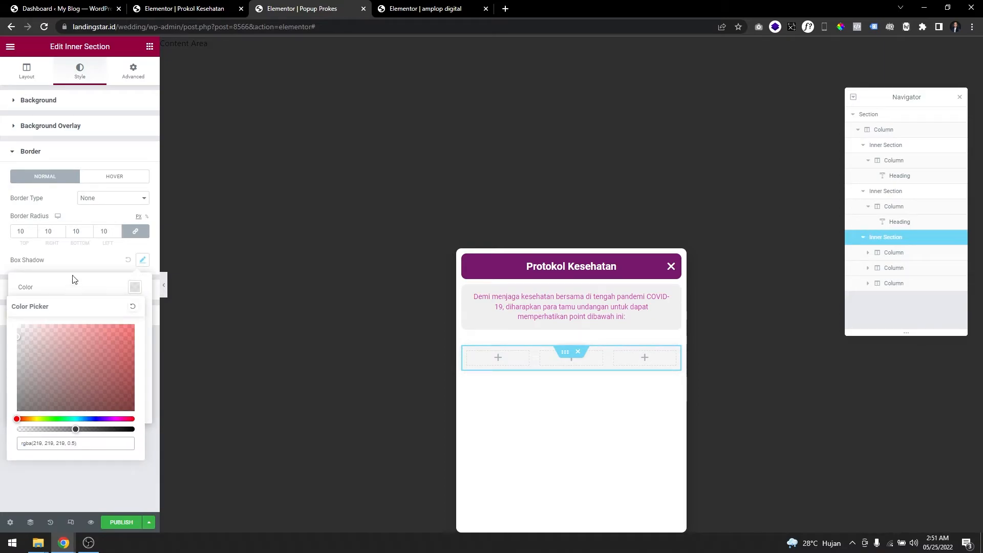
Add an Image widget to the first column of the three-column inner section and open the media library for its image.
{"action": "left_click", "coordinate": [164, 286]}
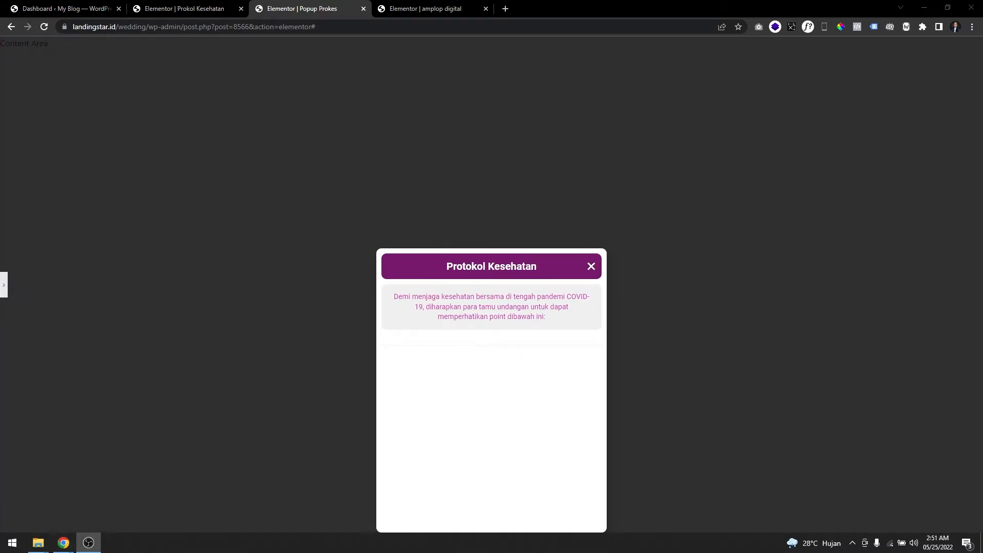
{"action": "left_click", "coordinate": [6, 290]}
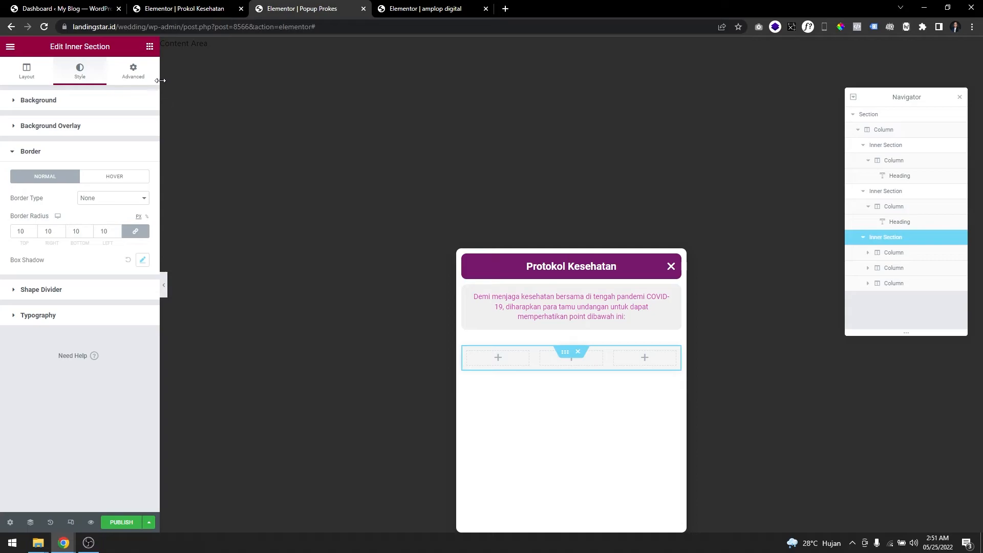
{"action": "left_click", "coordinate": [150, 47]}
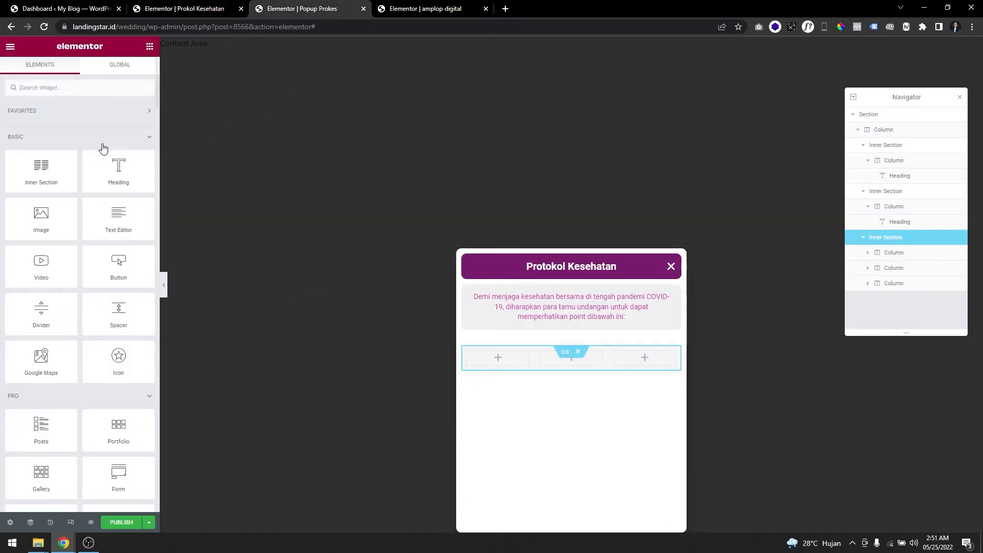
{"action": "left_click_drag", "start_coordinate": [41, 215], "coordinate": [502, 359]}
{"action": "left_click", "coordinate": [80, 164]}
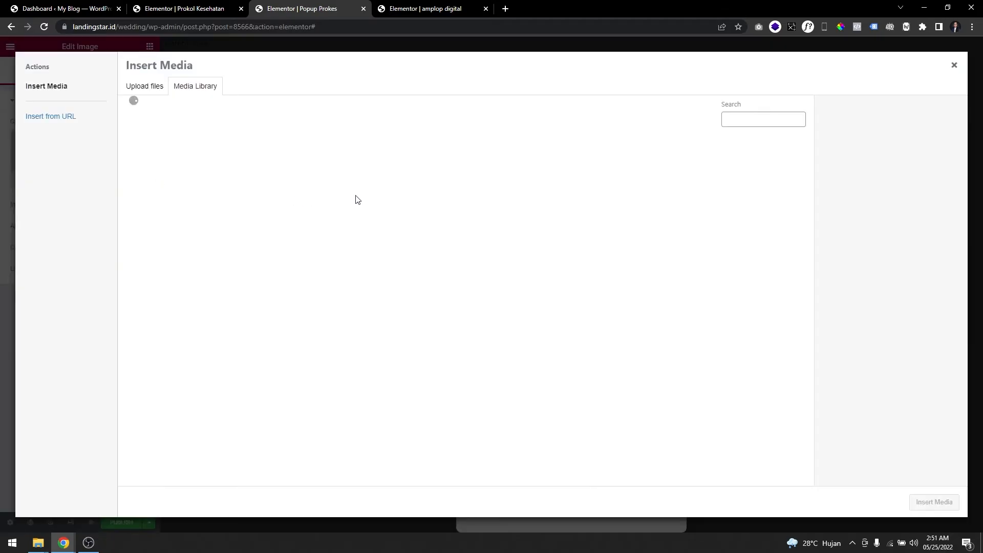
Look through the media library for the health-protocol icons, loading more items along the way.
{"action": "scroll", "coordinate": [414, 308], "scroll_direction": "down", "scroll_amount": 5}
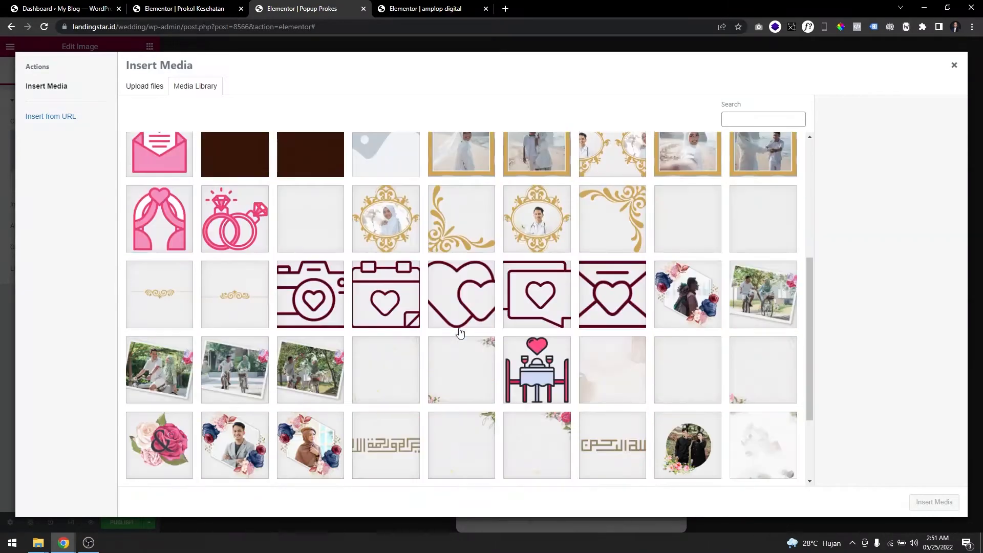
{"action": "scroll", "coordinate": [459, 334], "scroll_direction": "up", "scroll_amount": 4}
{"action": "scroll", "coordinate": [451, 389], "scroll_direction": "down", "scroll_amount": 6}
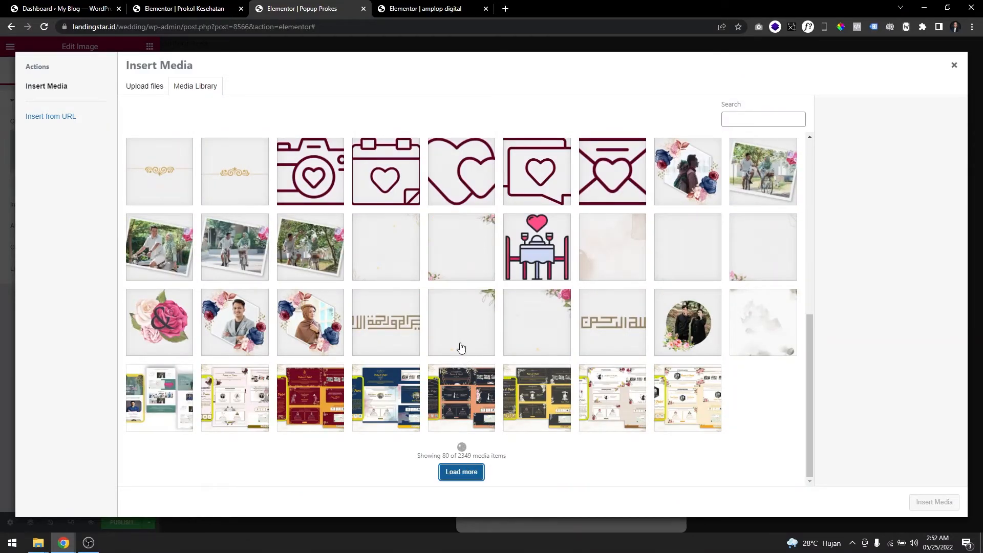
{"action": "scroll", "coordinate": [461, 348], "scroll_direction": "down", "scroll_amount": 10}
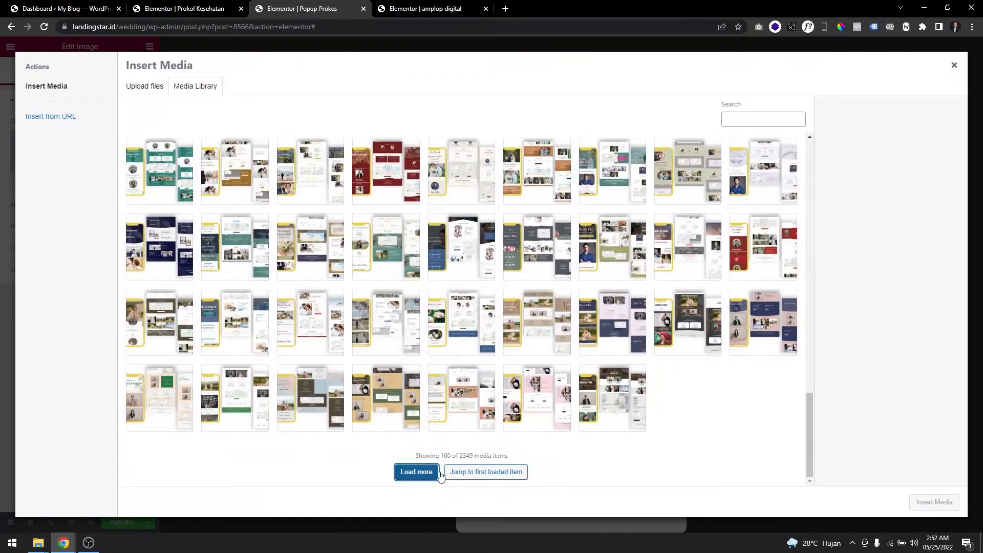
{"action": "scroll", "coordinate": [461, 385], "scroll_direction": "down", "scroll_amount": 8}
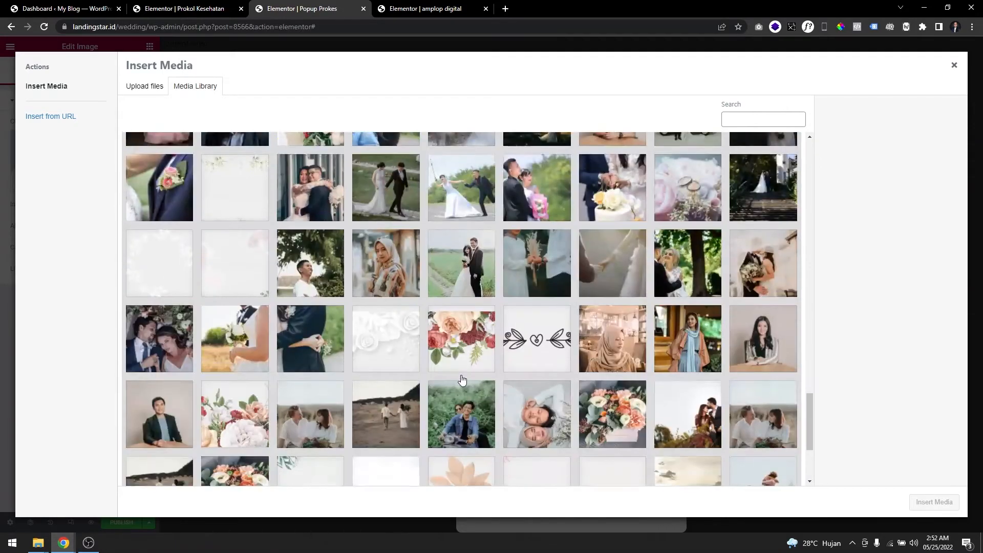
{"action": "scroll", "coordinate": [471, 387], "scroll_direction": "down", "scroll_amount": 3}
{"action": "scroll", "coordinate": [415, 381], "scroll_direction": "up", "scroll_amount": 12}
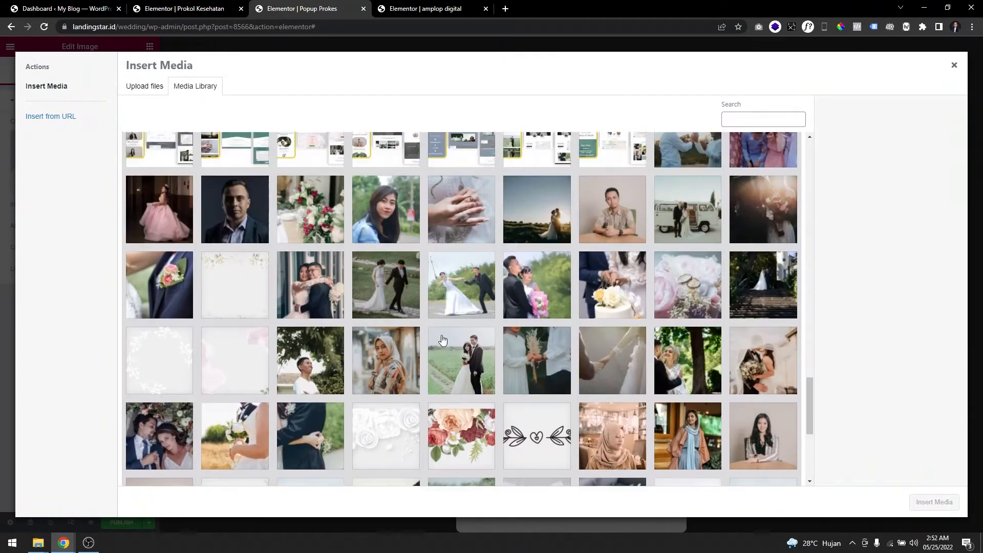
{"action": "scroll", "coordinate": [453, 379], "scroll_direction": "down", "scroll_amount": 8}
{"action": "scroll", "coordinate": [359, 461], "scroll_direction": "down", "scroll_amount": 5}
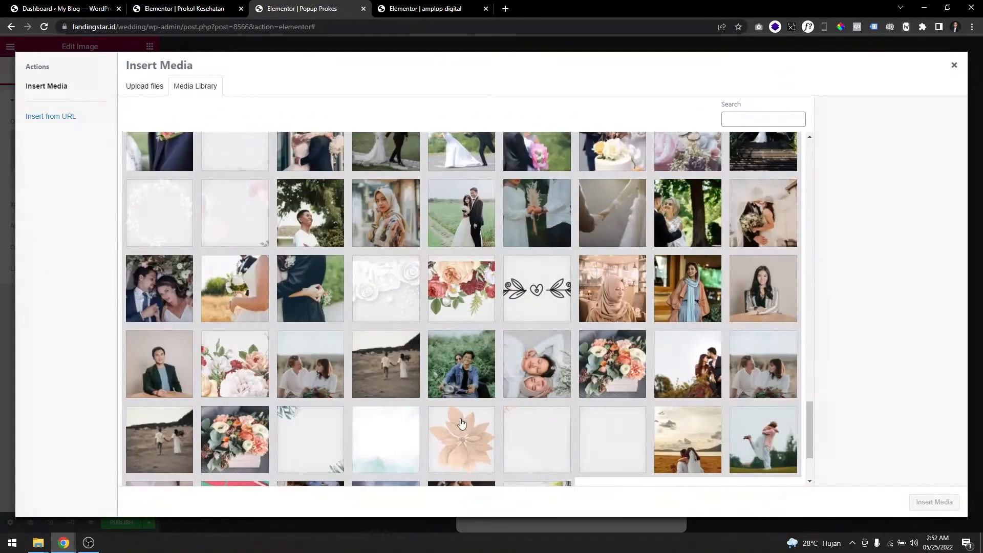
{"action": "left_click", "coordinate": [416, 472]}
{"action": "scroll", "coordinate": [405, 340], "scroll_direction": "down", "scroll_amount": 9}
{"action": "scroll", "coordinate": [406, 348], "scroll_direction": "up", "scroll_amount": 6}
{"action": "scroll", "coordinate": [403, 356], "scroll_direction": "down", "scroll_amount": 1}
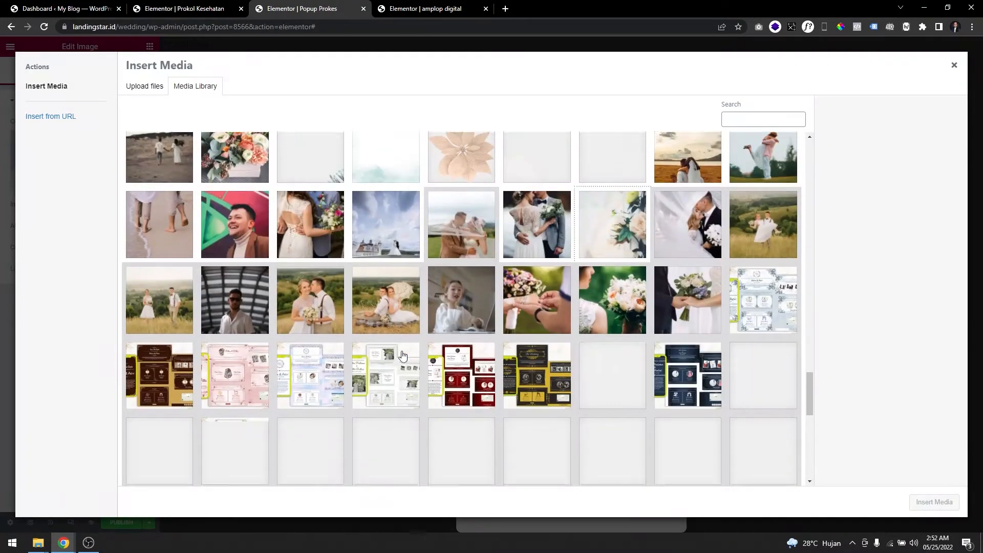
{"action": "scroll", "coordinate": [417, 417], "scroll_direction": "down", "scroll_amount": 3}
{"action": "scroll", "coordinate": [422, 399], "scroll_direction": "up", "scroll_amount": 4}
{"action": "key", "text": "Escape"}
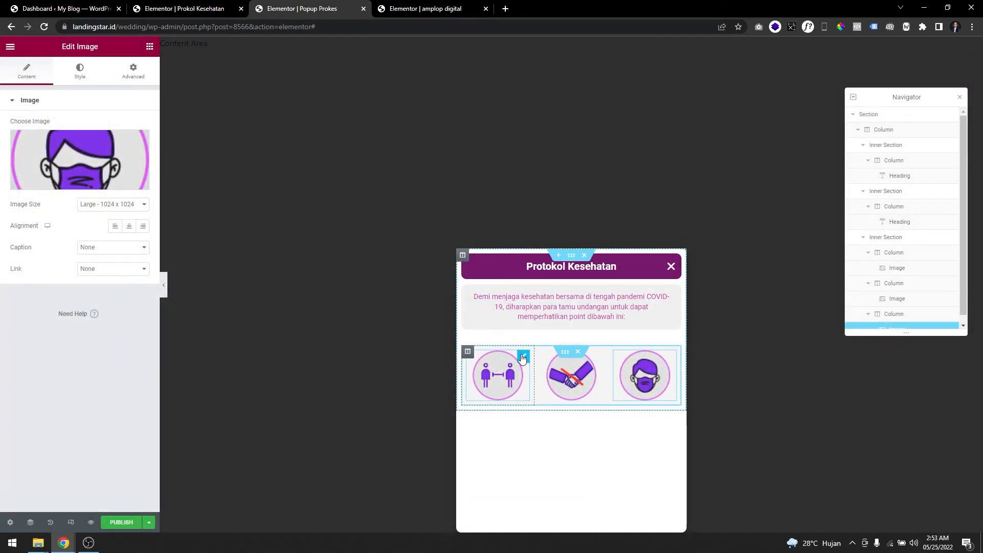
Copy the intro text heading and paste it below the social-distancing image, using the Prokol Kesehatan popup as reference.
{"action": "left_click", "coordinate": [522, 358]}
{"action": "left_click", "coordinate": [184, 9]}
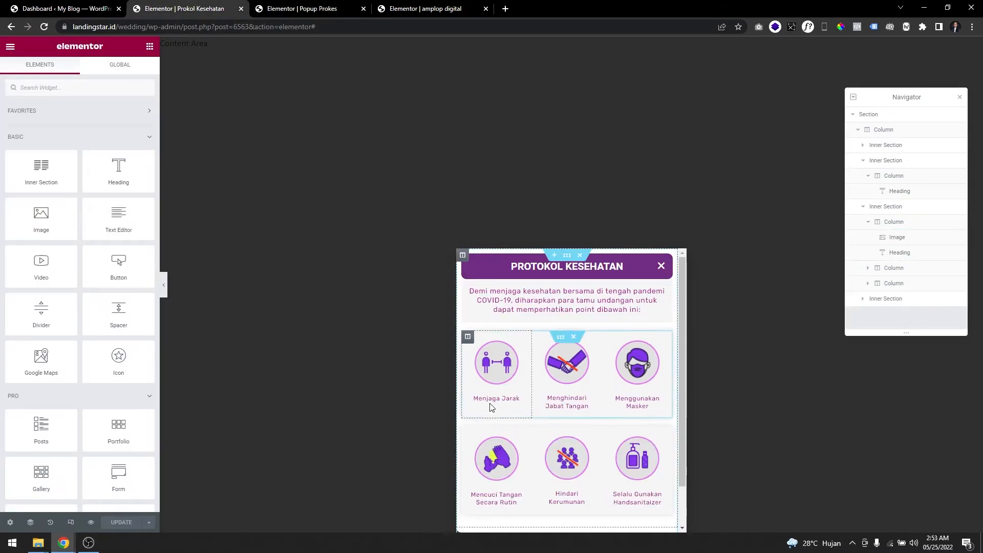
{"action": "left_click", "coordinate": [320, 9]}
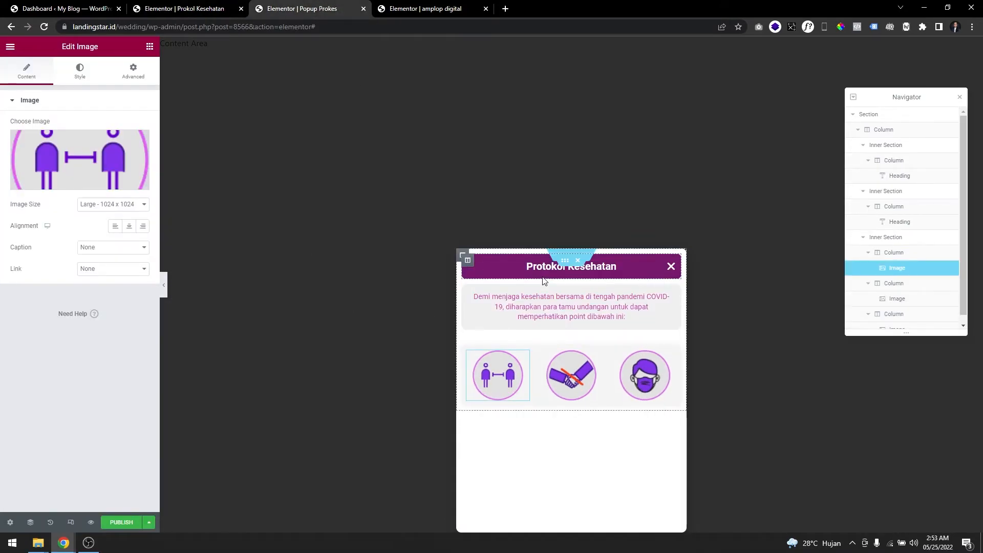
{"action": "right_click", "coordinate": [551, 310]}
{"action": "left_click", "coordinate": [577, 338]}
{"action": "right_click", "coordinate": [544, 315]}
{"action": "left_click", "coordinate": [565, 335]}
{"action": "right_click", "coordinate": [535, 402]}
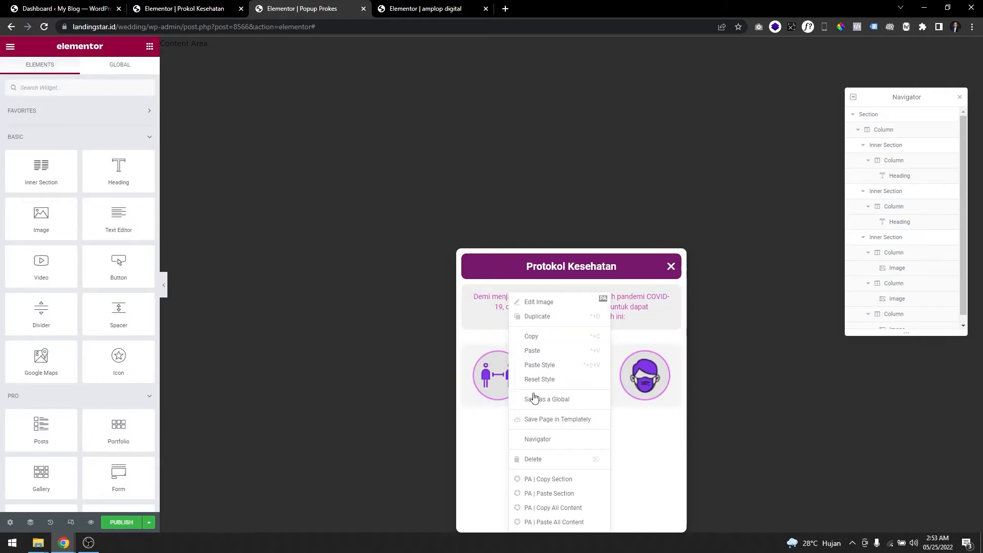
{"action": "left_click", "coordinate": [540, 352]}
Change the pasted heading below the social-distancing image to "Menjaga Jarak".
{"action": "triple_click", "coordinate": [83, 159]}
{"action": "type", "text": "Menja"}
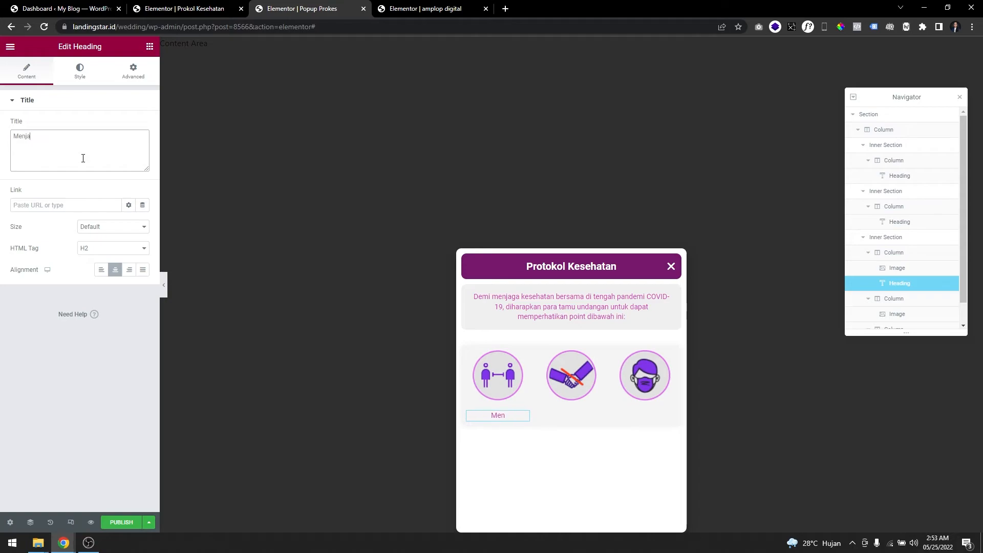
{"action": "type", "text": "ga Jarak"}
{"action": "triple_click", "coordinate": [83, 158]}
Copy the "Menjaga Jarak" heading and paste it below the handshake image and the mask image.
{"action": "right_click", "coordinate": [505, 416]}
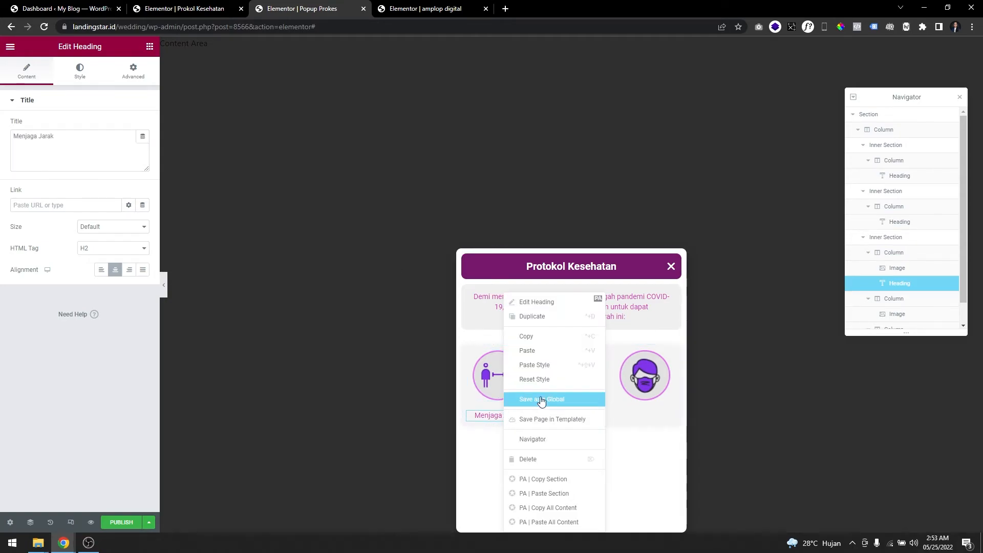
{"action": "left_click", "coordinate": [536, 336]}
{"action": "right_click", "coordinate": [588, 379]}
{"action": "left_click", "coordinate": [635, 351]}
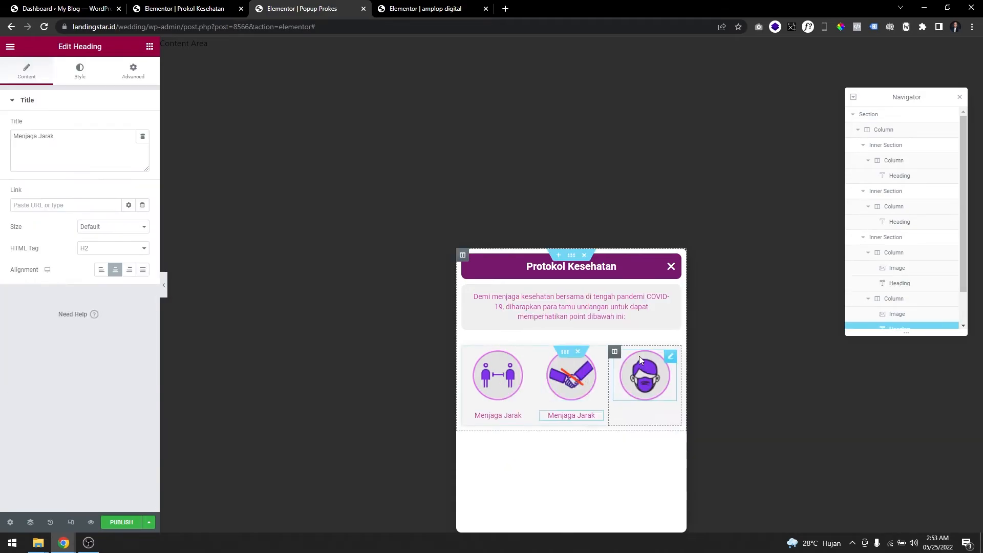
{"action": "right_click", "coordinate": [668, 400]}
{"action": "left_click", "coordinate": [667, 355]}
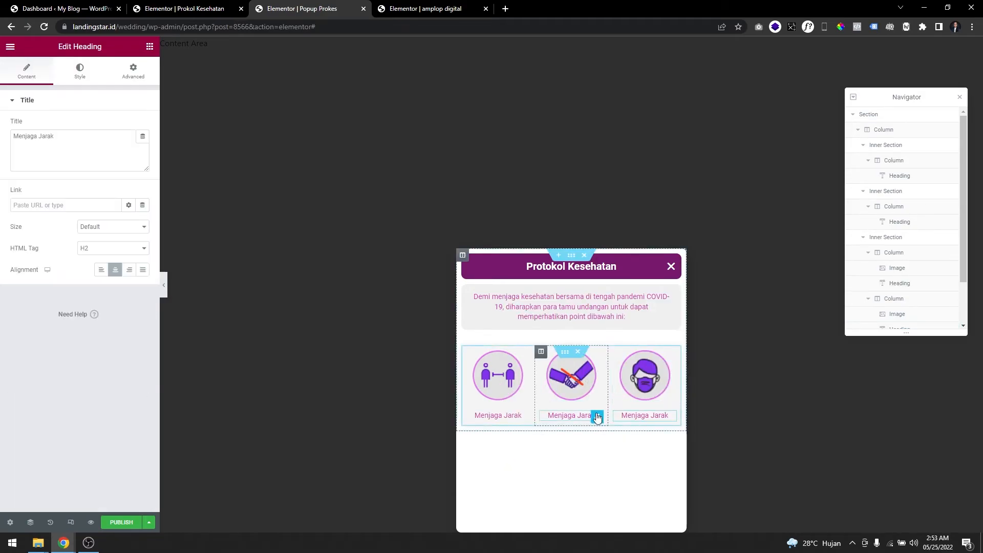
Change the heading below the handshake image to "Tidak Berjabat Tangan".
{"action": "left_click", "coordinate": [598, 418]}
{"action": "triple_click", "coordinate": [52, 138]}
{"action": "type", "text": "Tid"}
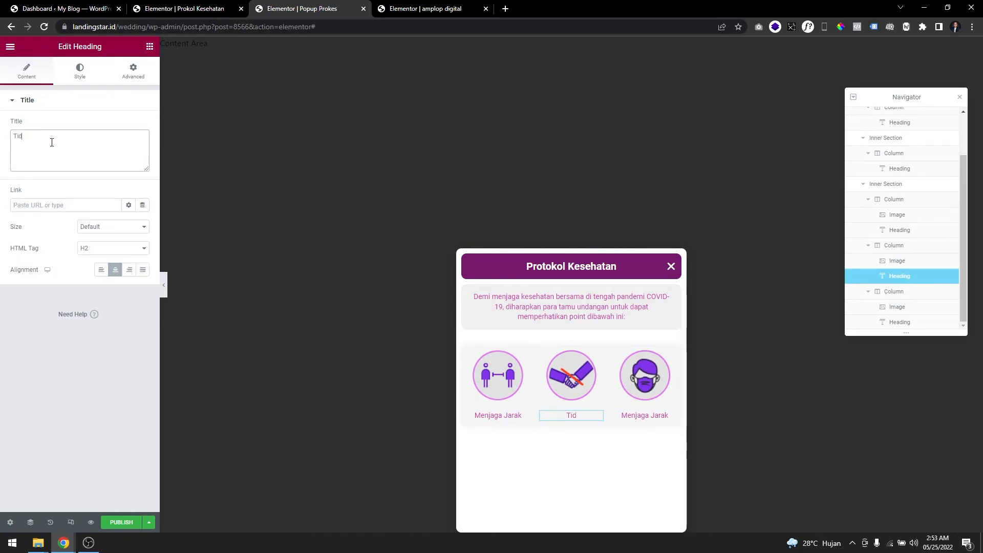
{"action": "type", "text": "ak Berjabat Tanmgaga"}
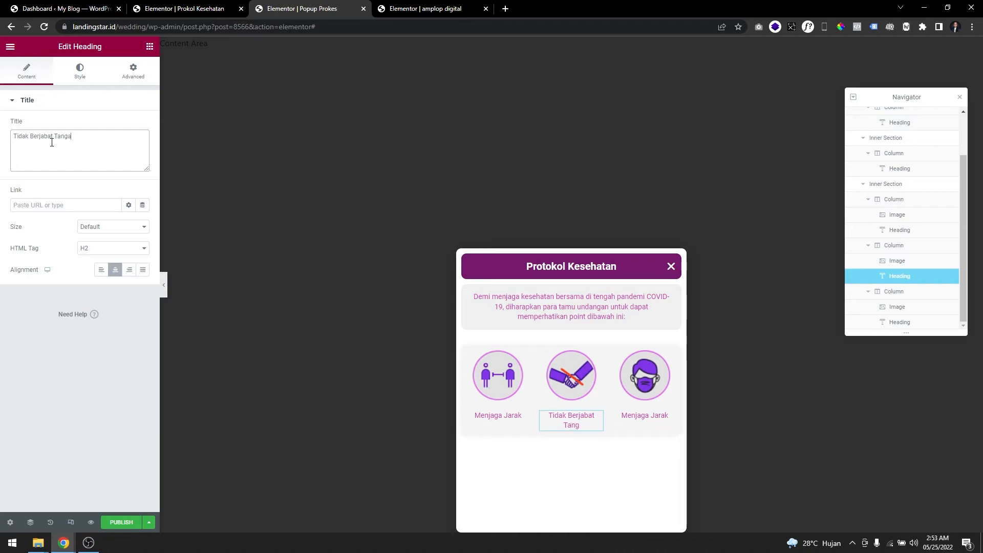
Change the heading below the mask image to "Menggunakan Masker".
{"action": "left_click", "coordinate": [638, 413]}
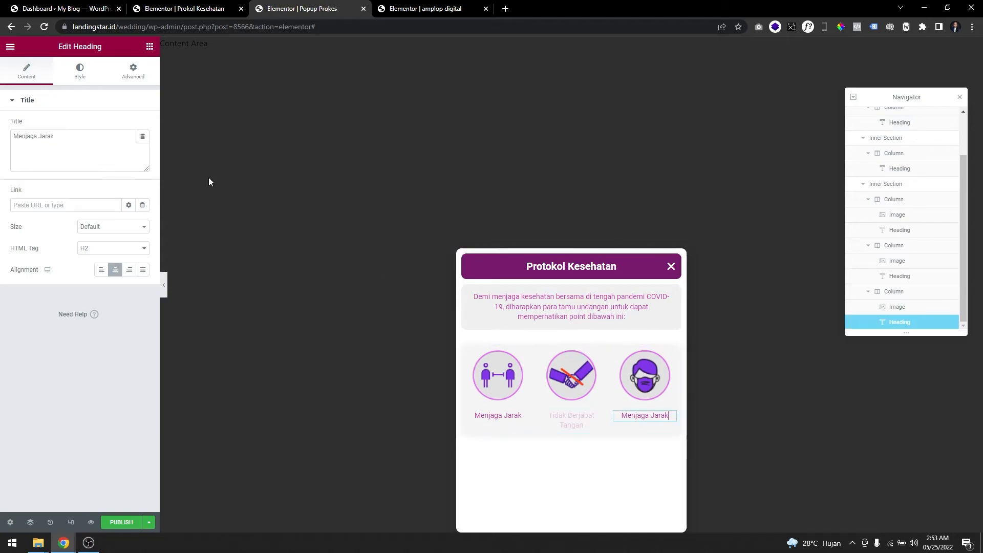
{"action": "left_click", "coordinate": [71, 154]}
{"action": "key", "text": "ctrl+a"}
{"action": "type", "text": "Me"}
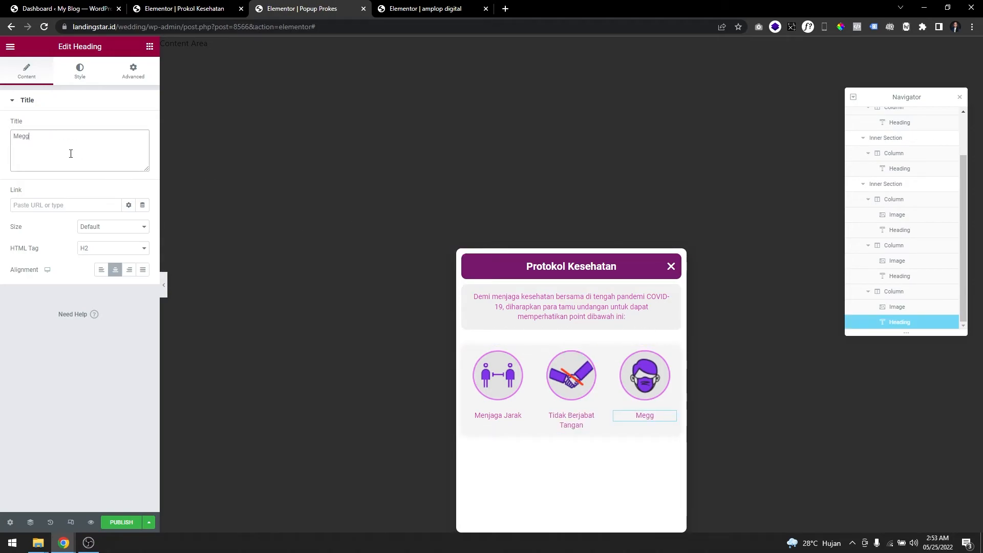
{"action": "type", "text": "nggunakan Masker"}
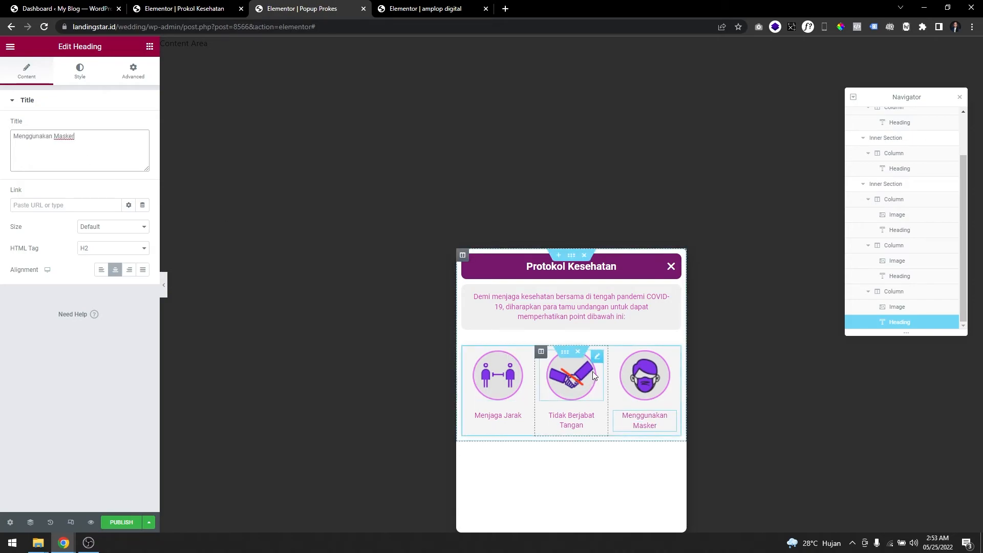
Duplicate the three-column inner section and set the copy's top margin to 15 px.
{"action": "left_click", "coordinate": [566, 352]}
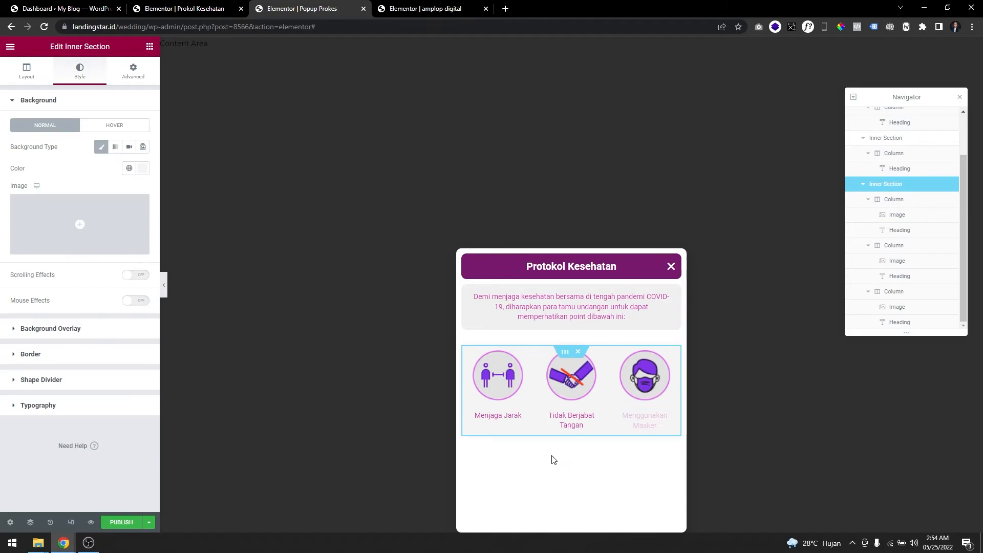
{"action": "right_click", "coordinate": [565, 354]}
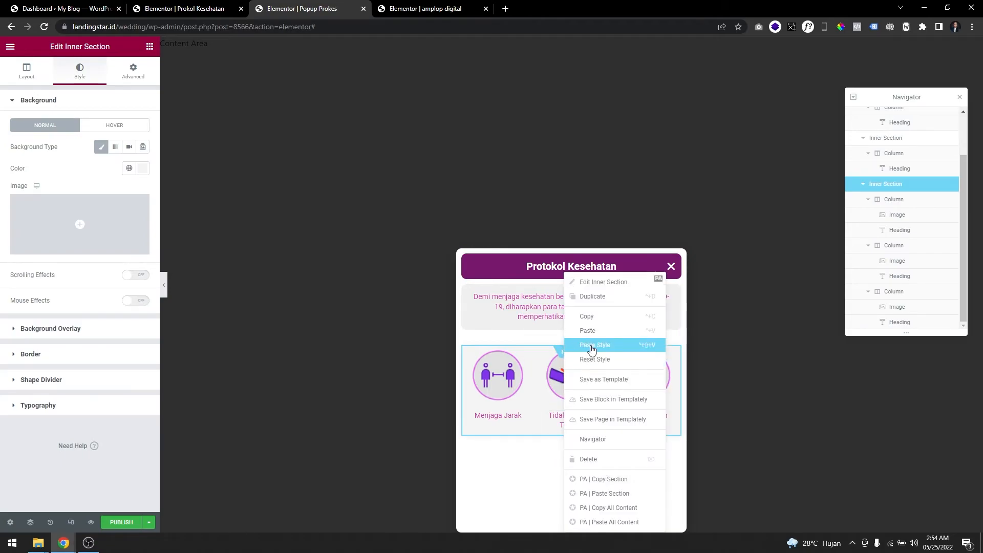
{"action": "left_click", "coordinate": [592, 296]}
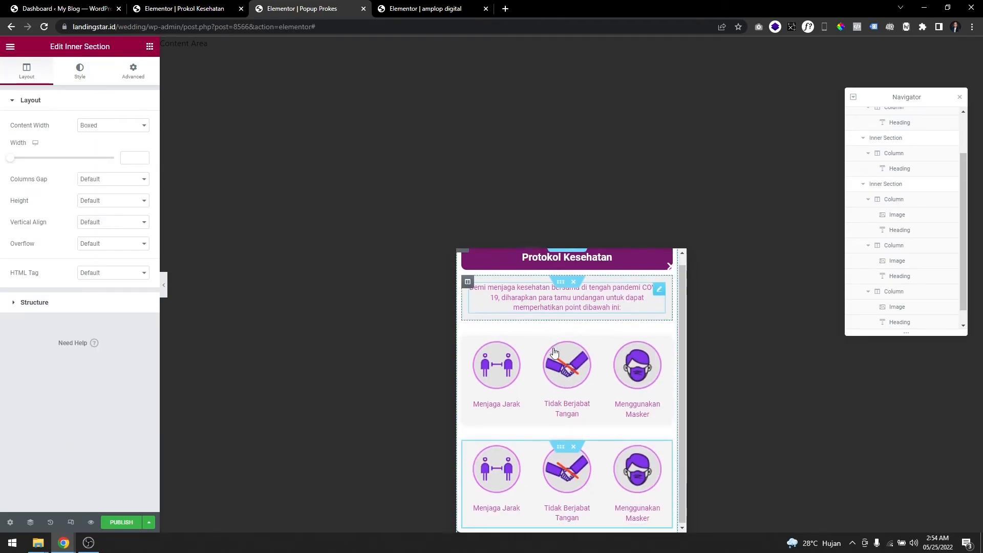
{"action": "left_click", "coordinate": [133, 72]}
{"action": "type", "text": "15"}
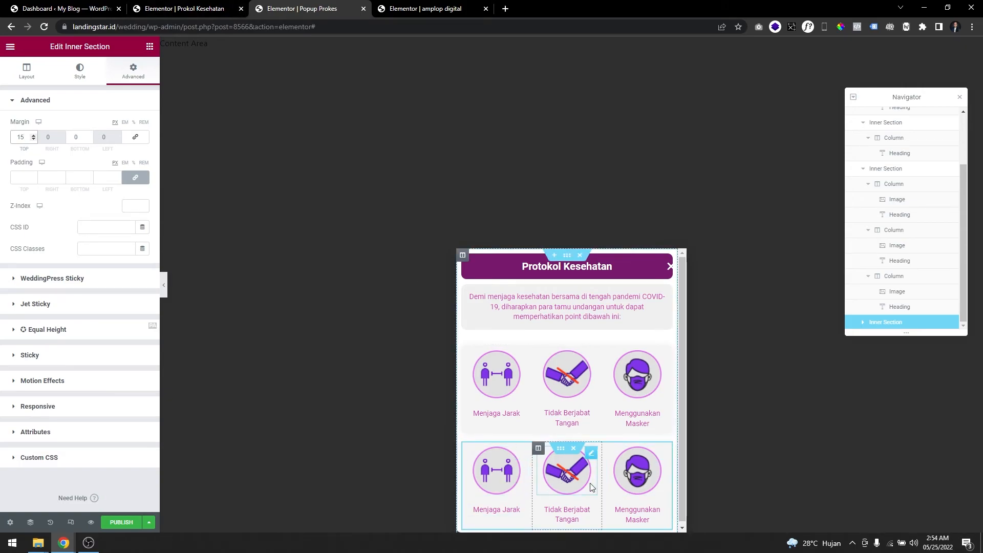
Change the heading below the hand-washing image in the second row to "Mencuci Tangan".
{"action": "key", "text": "Delete"}
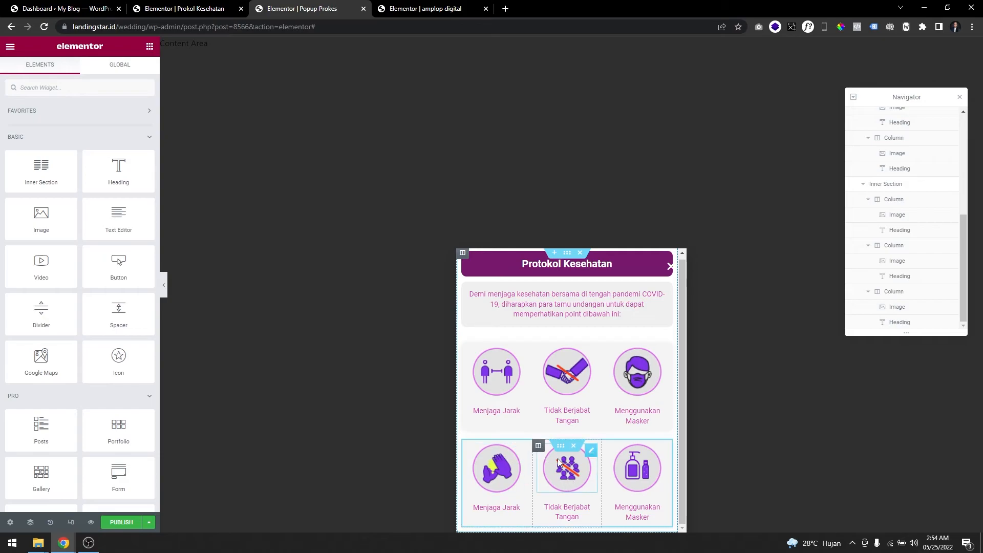
{"action": "left_click", "coordinate": [510, 507]}
{"action": "triple_click", "coordinate": [60, 152]}
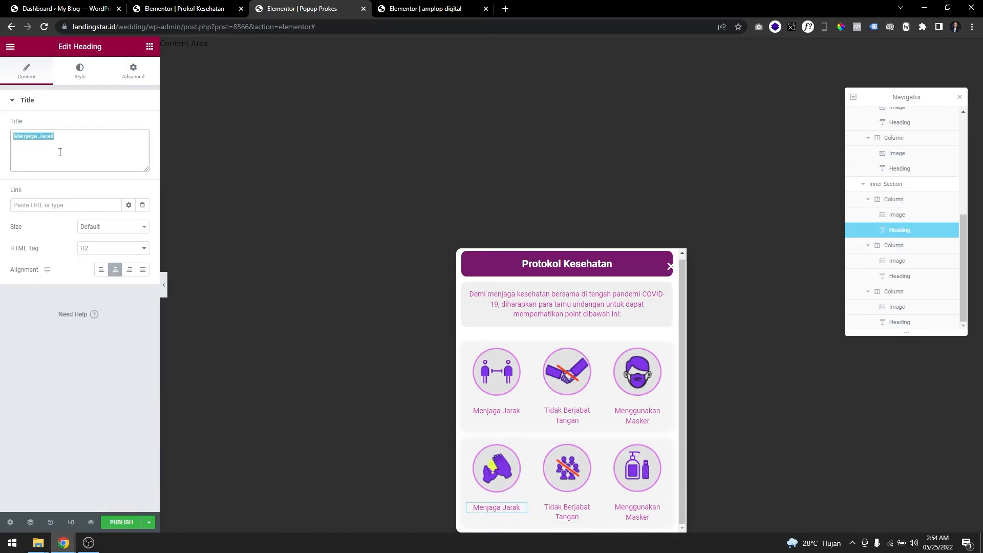
{"action": "type", "text": "Mencuci Tangan"}
Change the heading below the crossed-out crowd image in the second row to "Tidak Berkerumun".
{"action": "left_click", "coordinate": [566, 513]}
{"action": "left_click", "coordinate": [61, 151]}
{"action": "triple_click", "coordinate": [61, 151]}
{"action": "type", "text": "Tidak Berkerumun"}
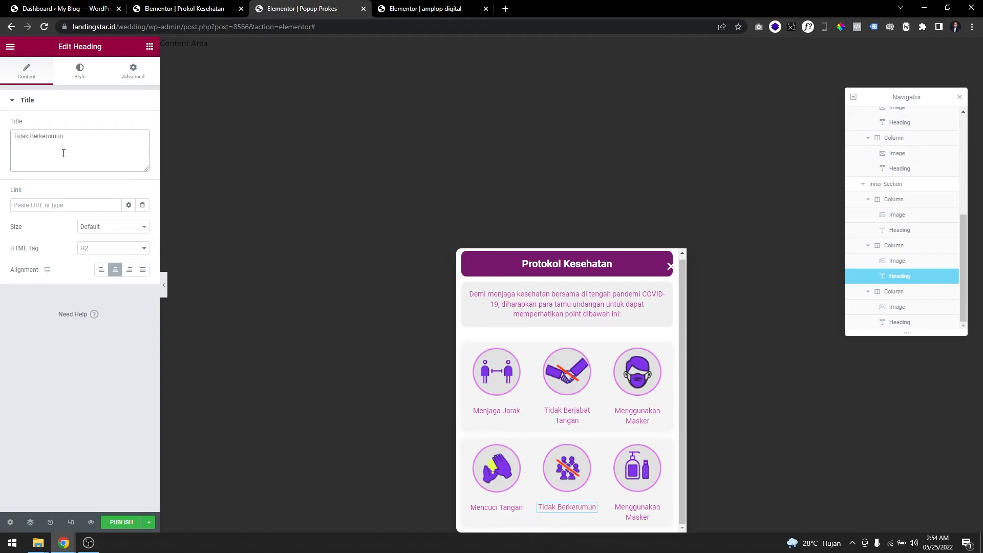
Change the heading below the sanitizer image in the second row to "Menggunakan Handsanitizer".
{"action": "left_click", "coordinate": [637, 512]}
{"action": "left_click", "coordinate": [71, 135]}
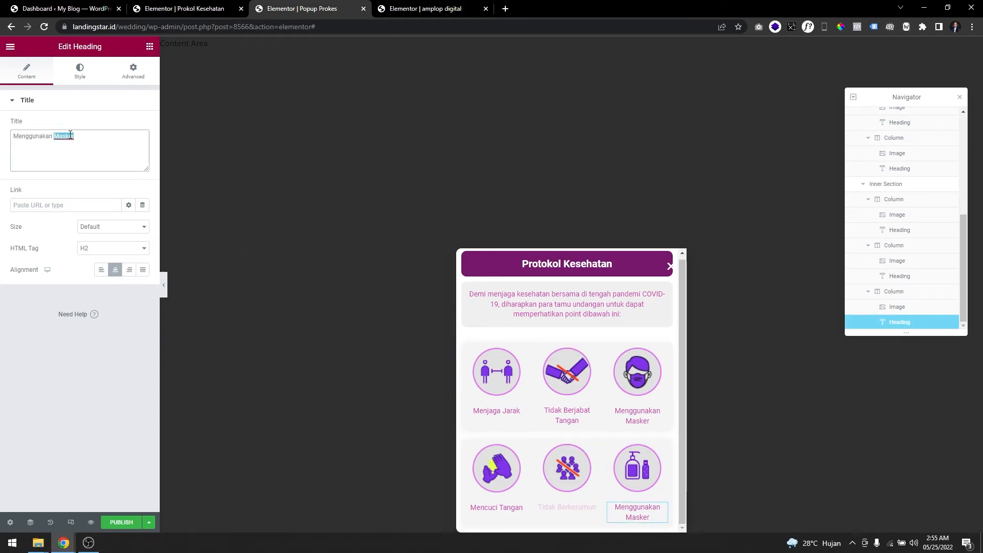
{"action": "type", "text": "Handsanitiz"}
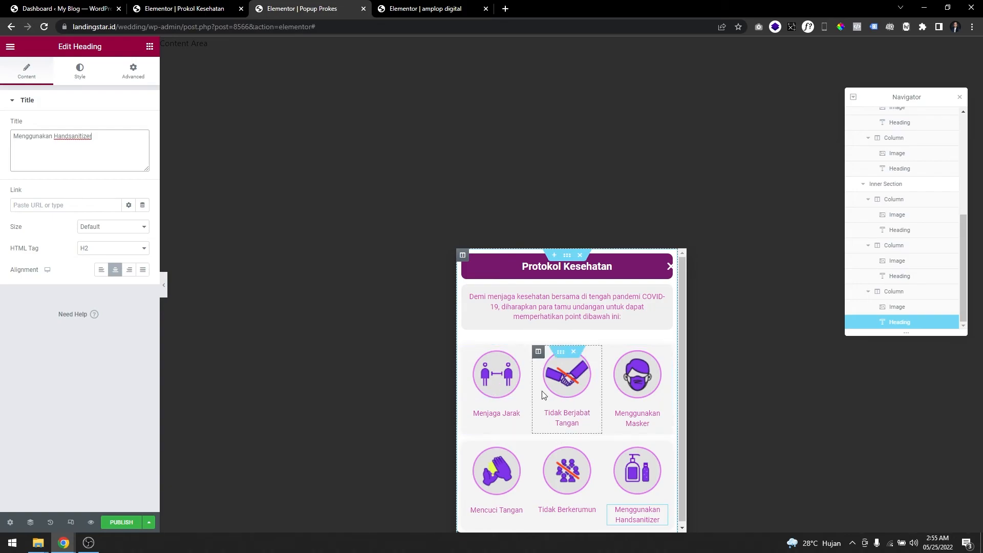
Set the bottom margin of the inner section holding the second row of icons to 50 px.
{"action": "scroll", "coordinate": [544, 333], "scroll_direction": "down", "scroll_amount": 2}
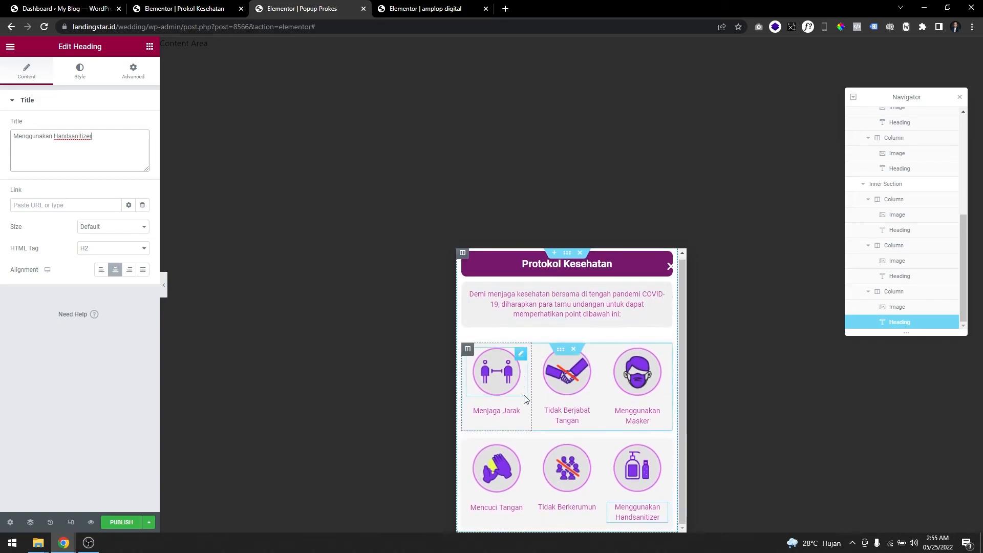
{"action": "left_click", "coordinate": [565, 451]}
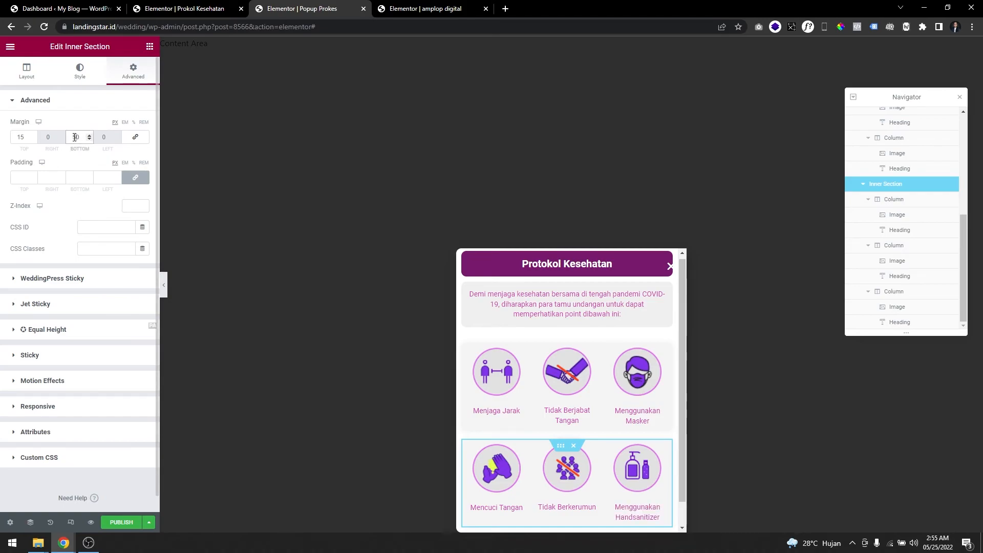
{"action": "scroll", "coordinate": [554, 407], "scroll_direction": "down", "scroll_amount": 2}
{"action": "scroll", "coordinate": [555, 430], "scroll_direction": "up", "scroll_amount": 2}
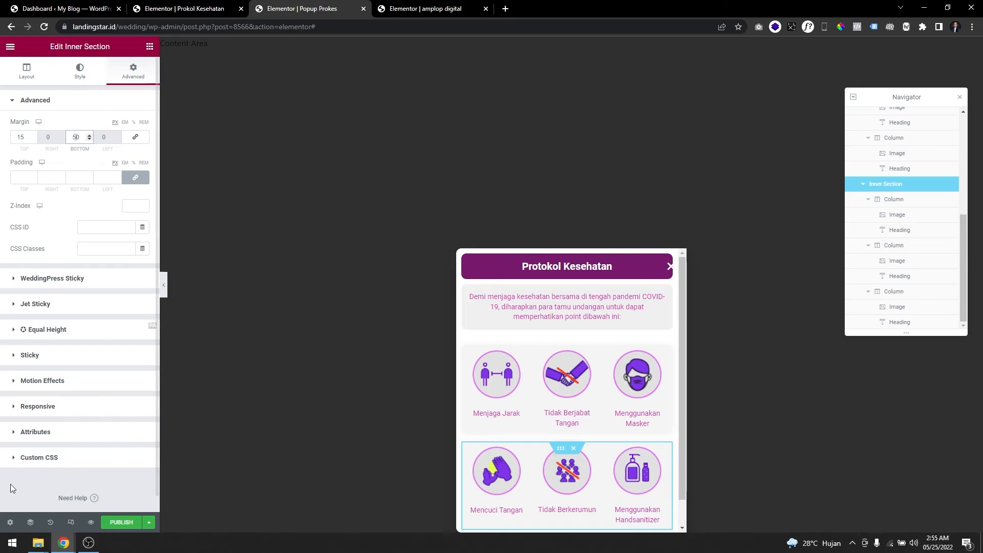
Set the horizontal position of the popup's close button to 7.5.
{"action": "left_click", "coordinate": [81, 76]}
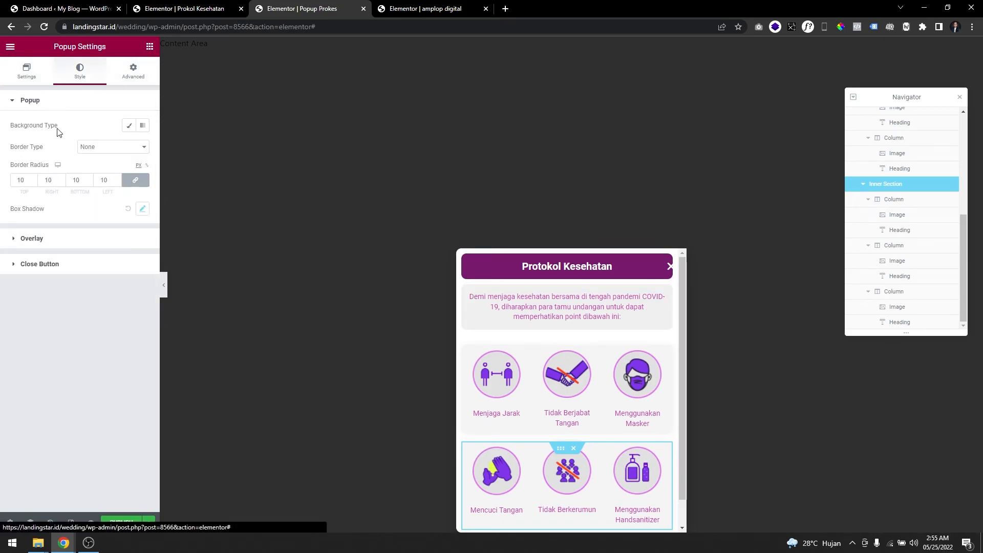
{"action": "left_click", "coordinate": [47, 266]}
{"action": "left_click_drag", "start_coordinate": [15, 242], "coordinate": [18, 244]}
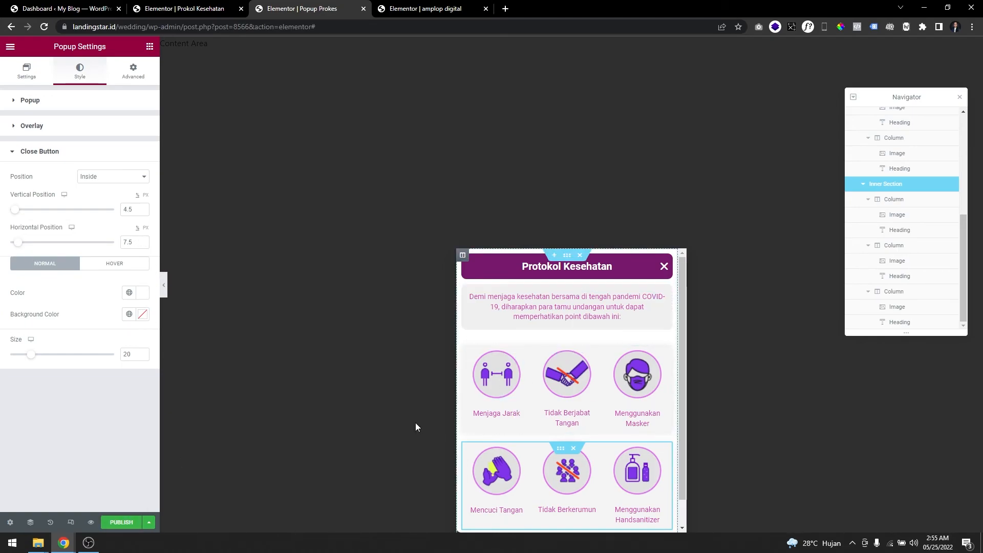
Review the whole popup layout from the title bar to the last row of icons before publishing.
{"action": "left_click", "coordinate": [122, 522]}
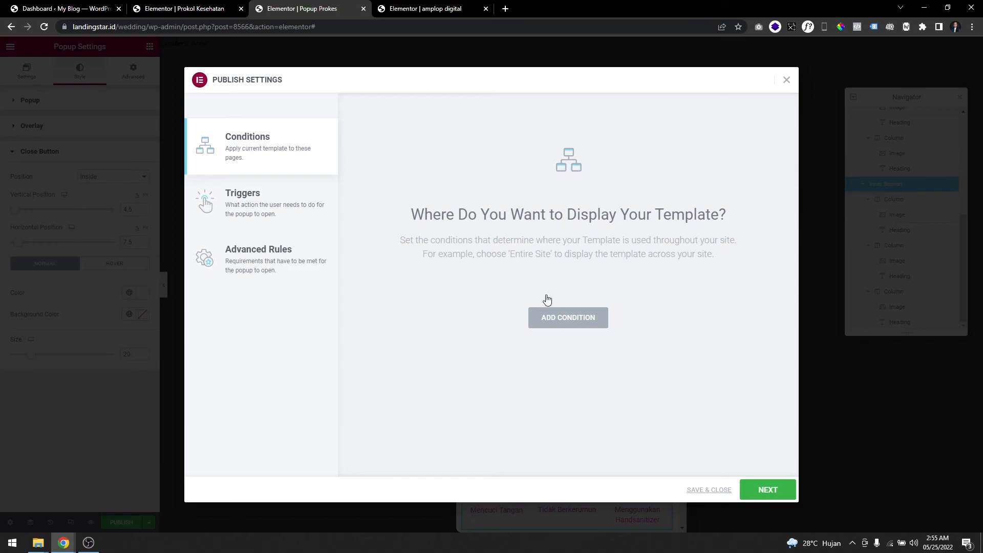
{"action": "left_click", "coordinate": [30, 426]}
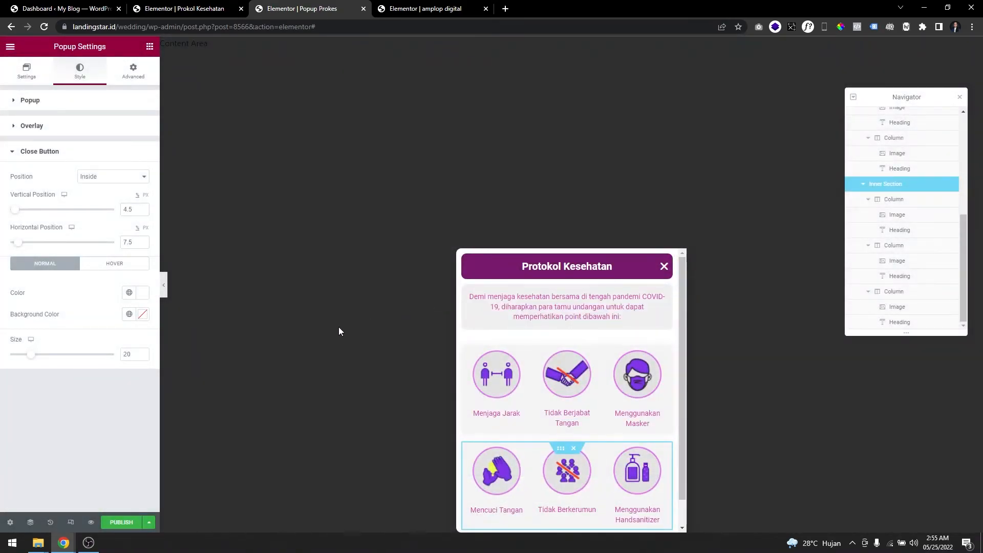
{"action": "scroll", "coordinate": [581, 406], "scroll_direction": "down", "scroll_amount": 1}
{"action": "scroll", "coordinate": [582, 403], "scroll_direction": "up", "scroll_amount": 1}
{"action": "scroll", "coordinate": [584, 381], "scroll_direction": "down", "scroll_amount": 1}
{"action": "scroll", "coordinate": [587, 372], "scroll_direction": "up", "scroll_amount": 1}
{"action": "scroll", "coordinate": [594, 361], "scroll_direction": "down", "scroll_amount": 1}
{"action": "scroll", "coordinate": [584, 394], "scroll_direction": "up", "scroll_amount": 1}
Start publishing the popup and add a display condition for it.
{"action": "left_click", "coordinate": [121, 523]}
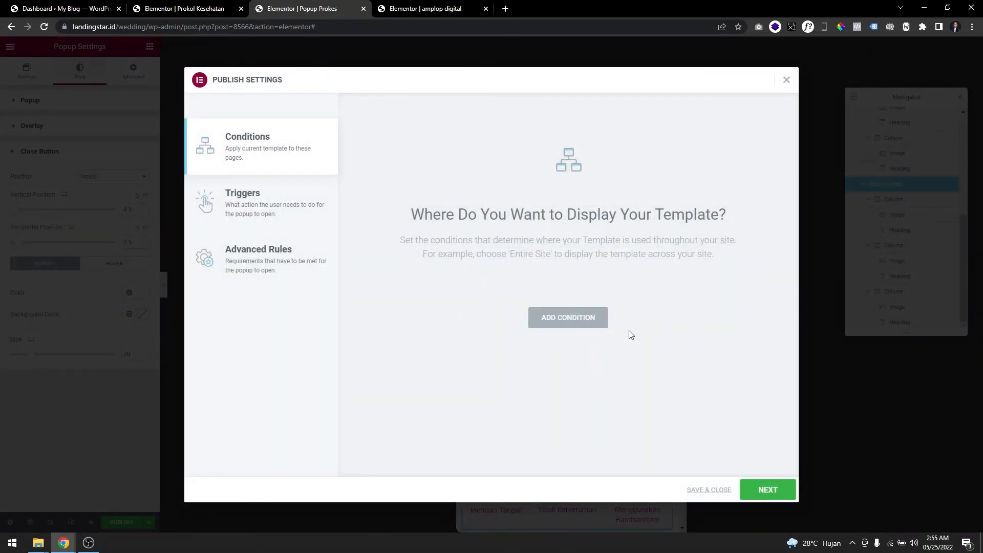
{"action": "left_click", "coordinate": [532, 317]}
{"action": "left_click", "coordinate": [515, 298]}
{"action": "left_click", "coordinate": [517, 300]}
Enable the On Scroll trigger with direction Up, and save the popup's publish settings.
{"action": "left_click", "coordinate": [290, 205]}
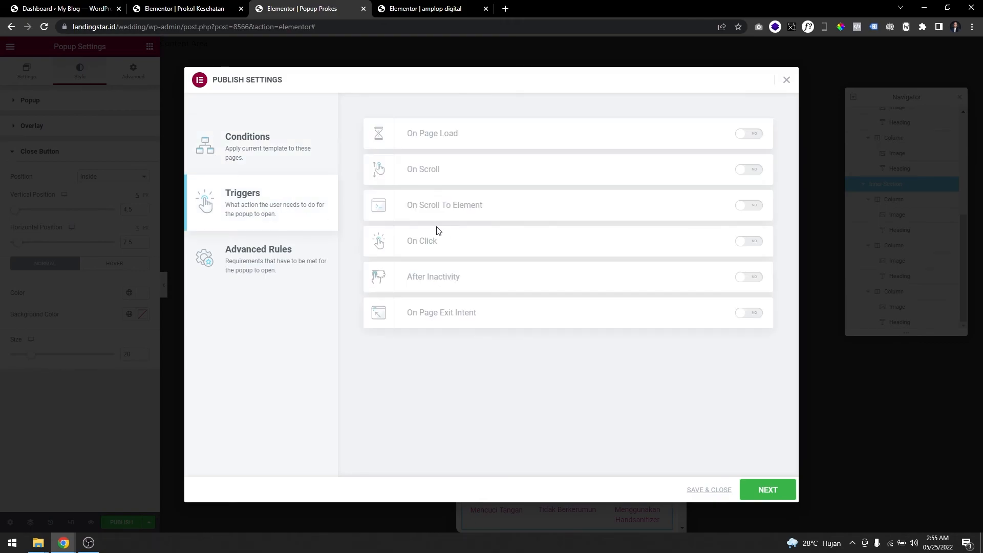
{"action": "left_click", "coordinate": [748, 174]}
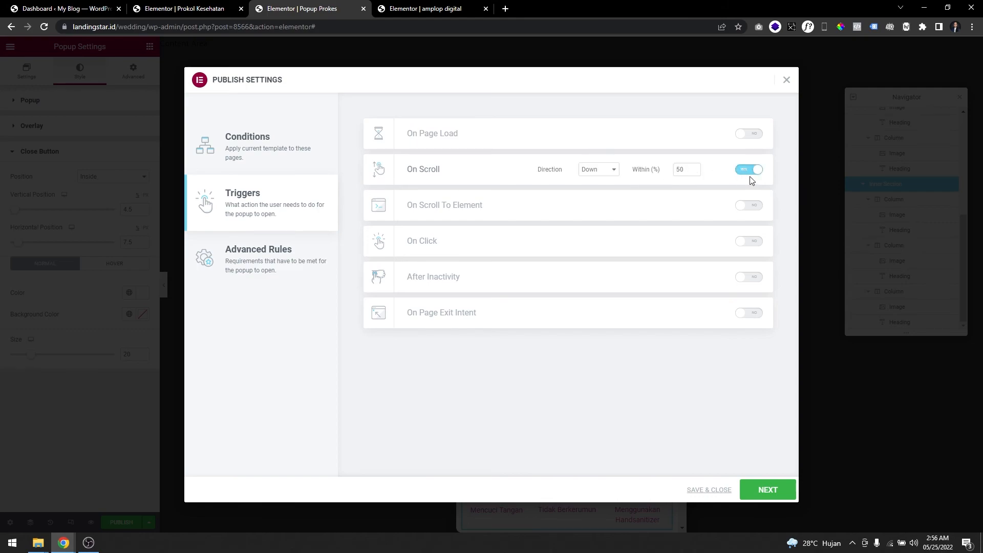
{"action": "left_click", "coordinate": [604, 173]}
{"action": "left_click", "coordinate": [604, 186]}
{"action": "left_click", "coordinate": [597, 171]}
{"action": "left_click", "coordinate": [596, 189]}
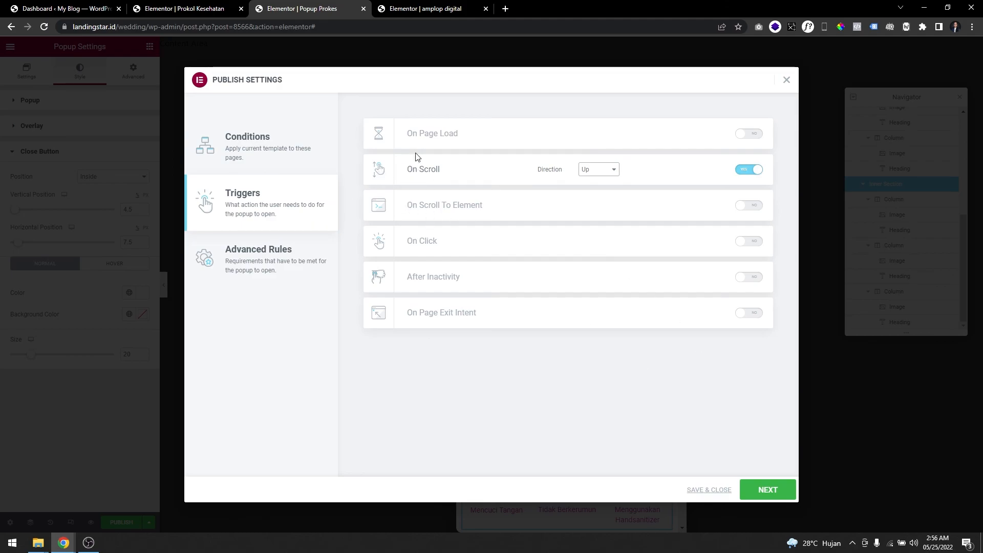
{"action": "left_click", "coordinate": [277, 272]}
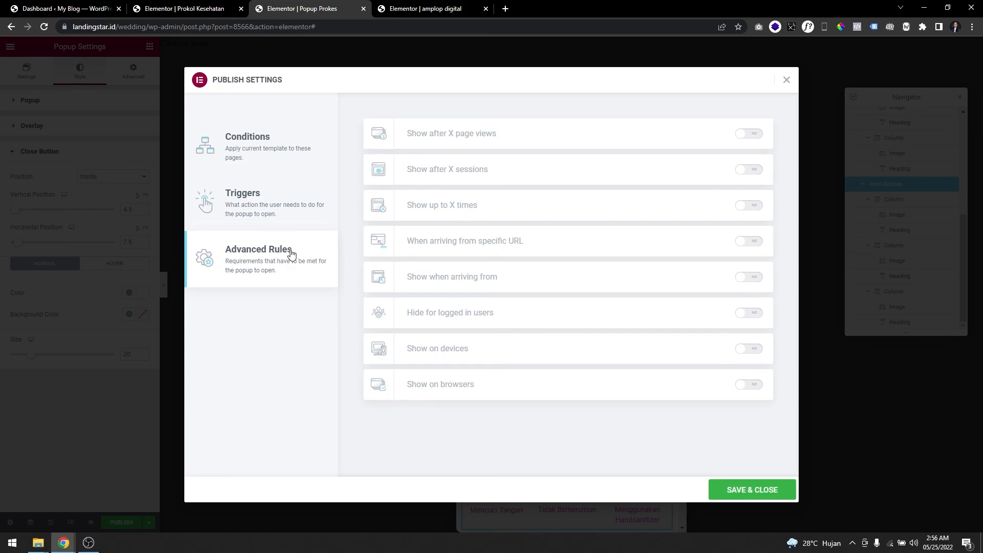
{"action": "left_click", "coordinate": [737, 495]}
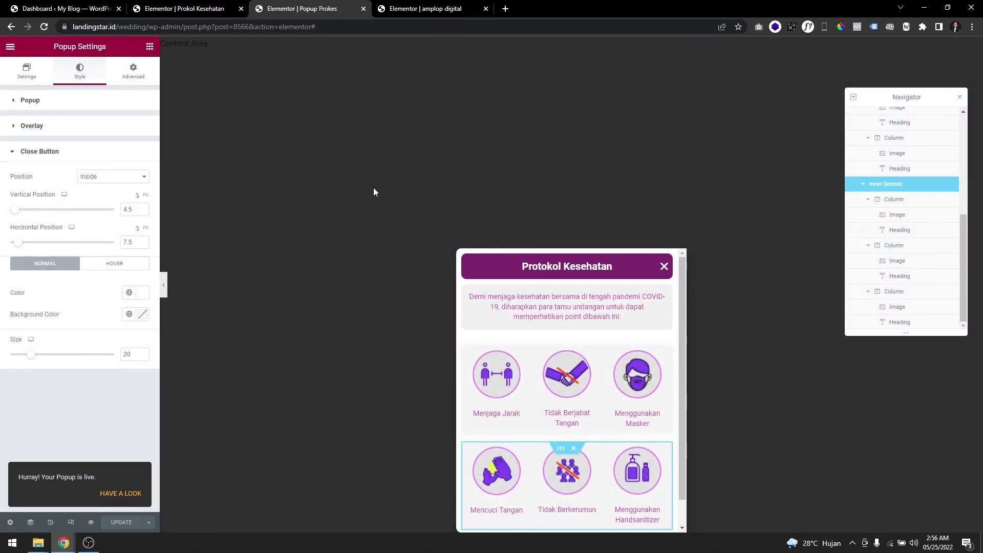
Switch to the live Demo-100 wedding page, bring up its health-protocol popup by scrolling, examine its contents and close it.
{"action": "left_click", "coordinate": [82, 8]}
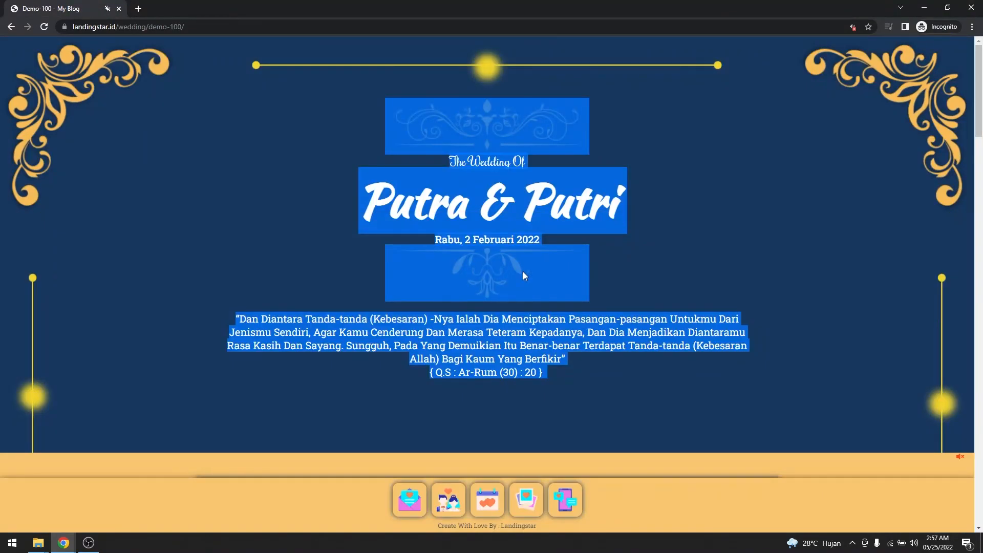
{"action": "left_click", "coordinate": [683, 246]}
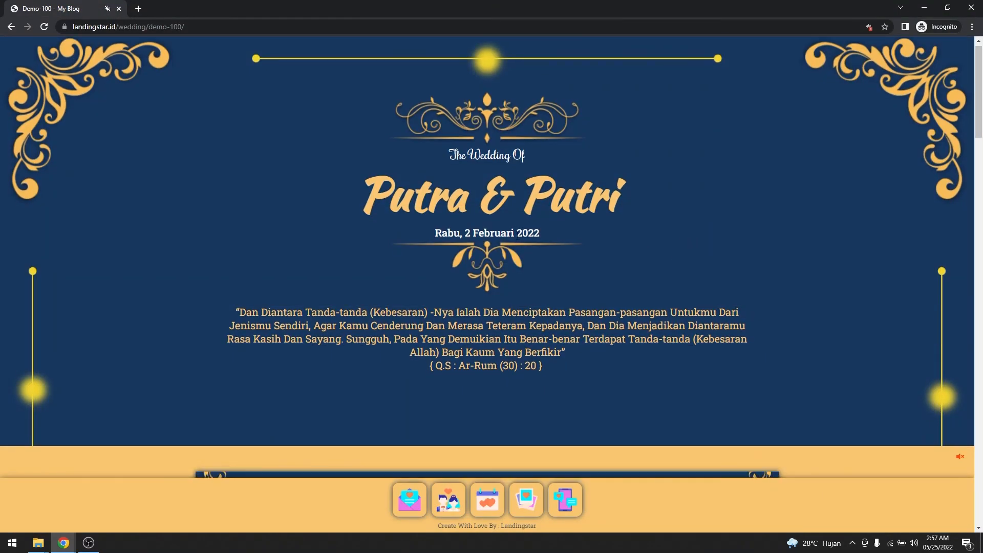
{"action": "scroll", "coordinate": [517, 239], "scroll_direction": "down", "scroll_amount": 7}
{"action": "scroll", "coordinate": [515, 239], "scroll_direction": "down", "scroll_amount": 5}
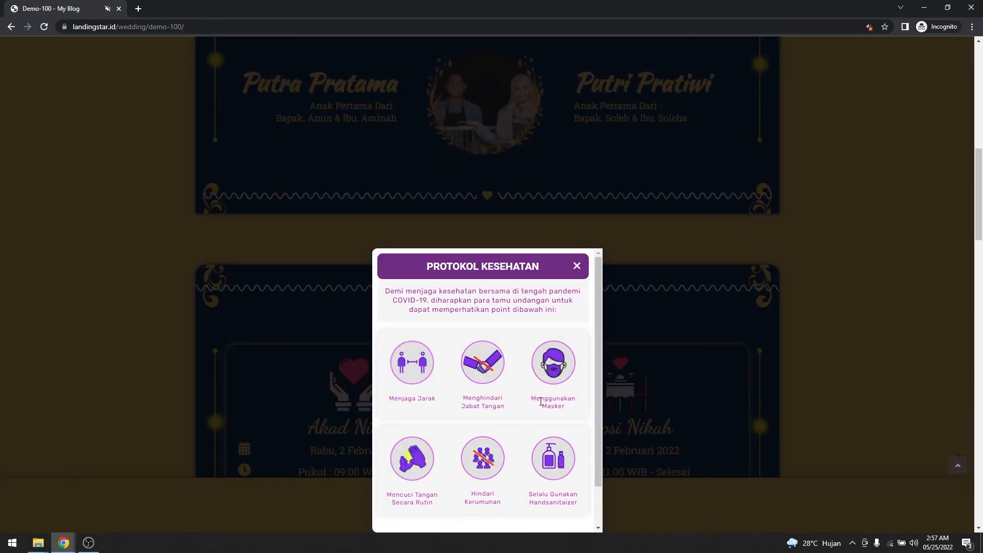
{"action": "scroll", "coordinate": [512, 443], "scroll_direction": "down", "scroll_amount": 1}
{"action": "scroll", "coordinate": [509, 433], "scroll_direction": "up", "scroll_amount": 2}
{"action": "scroll", "coordinate": [508, 358], "scroll_direction": "down", "scroll_amount": 1}
{"action": "scroll", "coordinate": [510, 377], "scroll_direction": "up", "scroll_amount": 1}
{"action": "scroll", "coordinate": [512, 348], "scroll_direction": "down", "scroll_amount": 1}
{"action": "scroll", "coordinate": [519, 367], "scroll_direction": "up", "scroll_amount": 1}
{"action": "scroll", "coordinate": [635, 321], "scroll_direction": "up", "scroll_amount": 3}
{"action": "scroll", "coordinate": [635, 321], "scroll_direction": "down", "scroll_amount": 3}
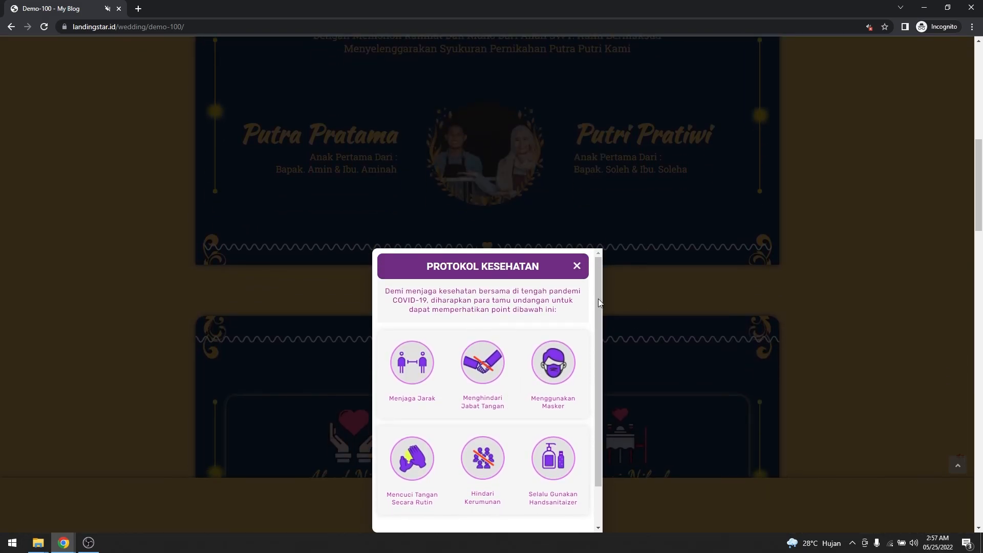
{"action": "scroll", "coordinate": [530, 341], "scroll_direction": "down", "scroll_amount": 1}
{"action": "scroll", "coordinate": [529, 375], "scroll_direction": "up", "scroll_amount": 1}
{"action": "left_click", "coordinate": [607, 296]}
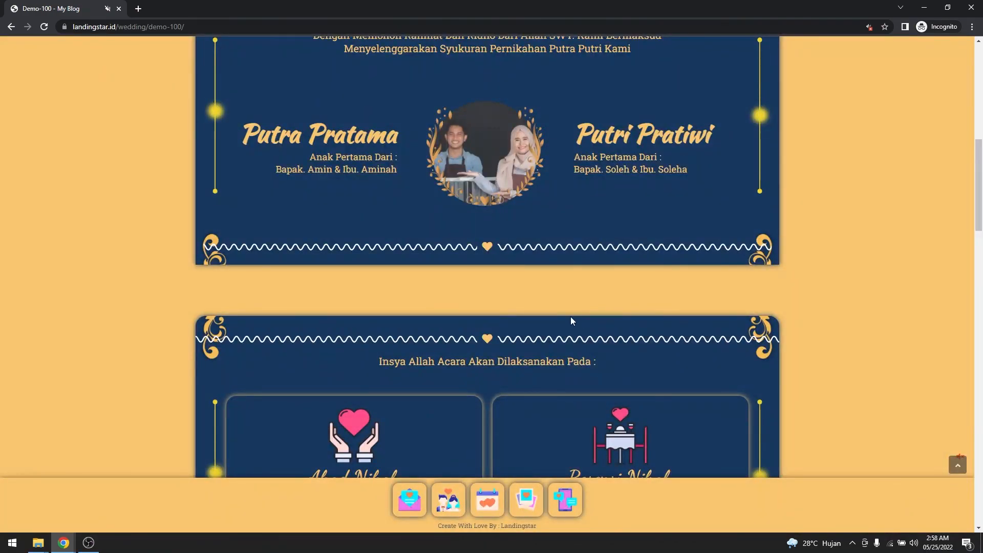
Look through the rest of the Demo-100 page, including its Harap Mematuhi Protokol Kesehatan section and location map.
{"action": "scroll", "coordinate": [575, 320], "scroll_direction": "down", "scroll_amount": 18}
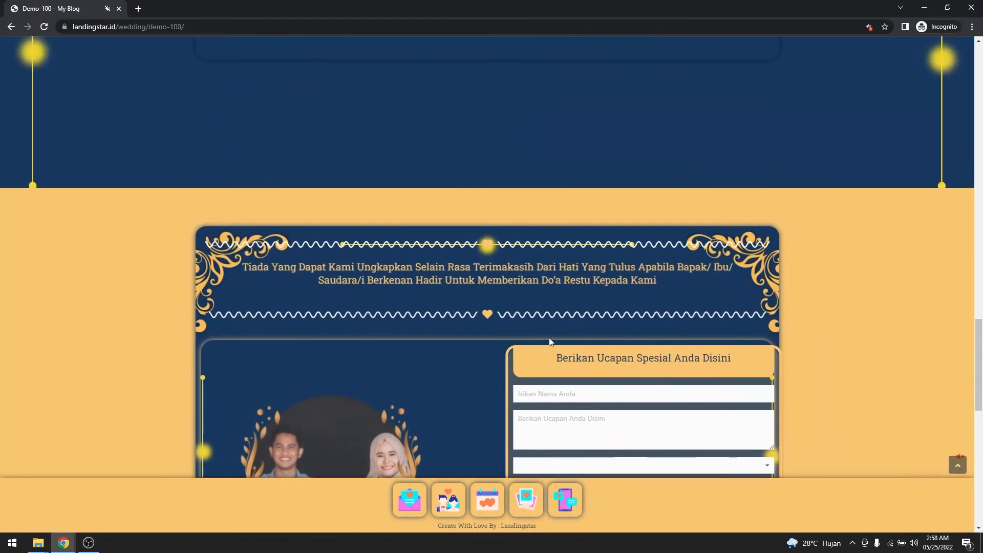
{"action": "scroll", "coordinate": [550, 339], "scroll_direction": "down", "scroll_amount": 10}
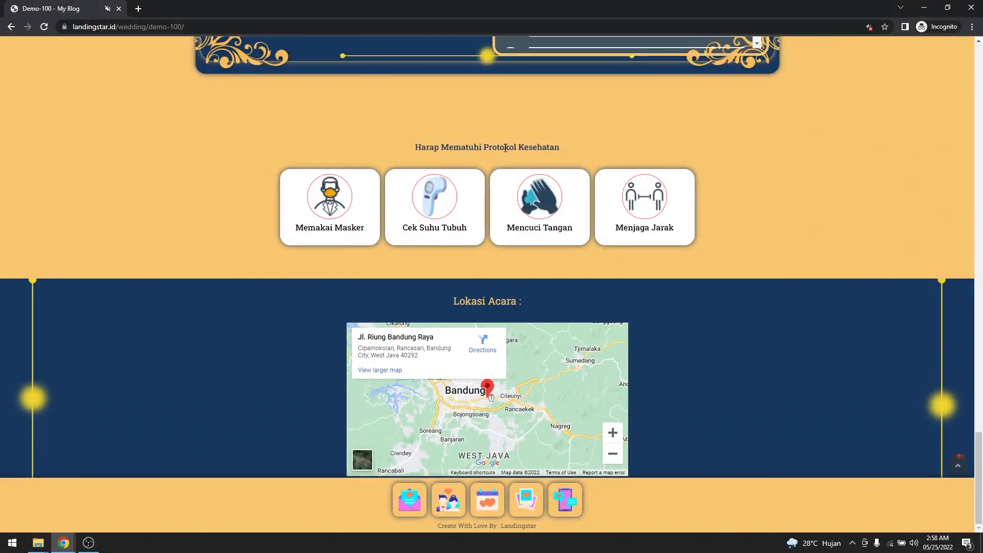
{"action": "scroll", "coordinate": [507, 145], "scroll_direction": "up", "scroll_amount": 20}
{"action": "scroll", "coordinate": [534, 236], "scroll_direction": "up", "scroll_amount": 5}
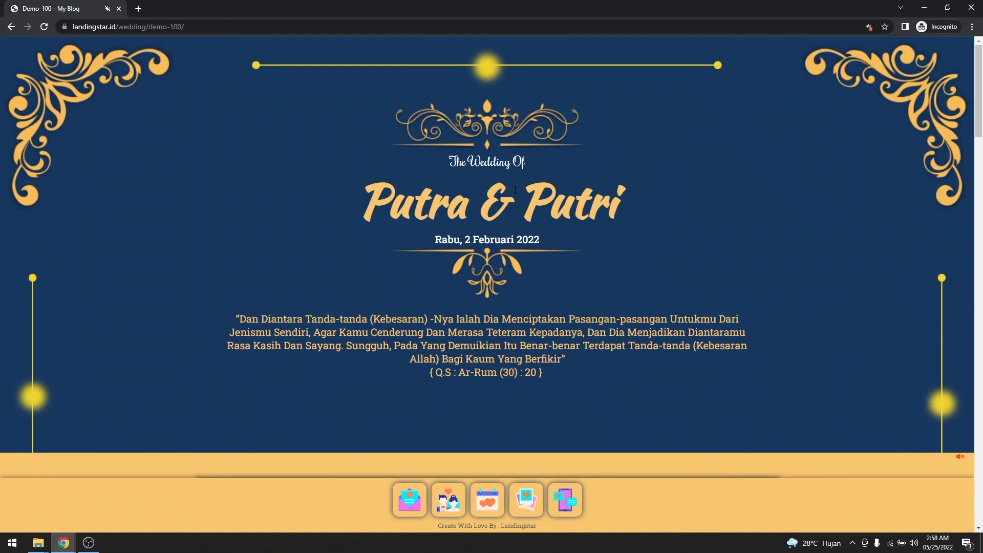